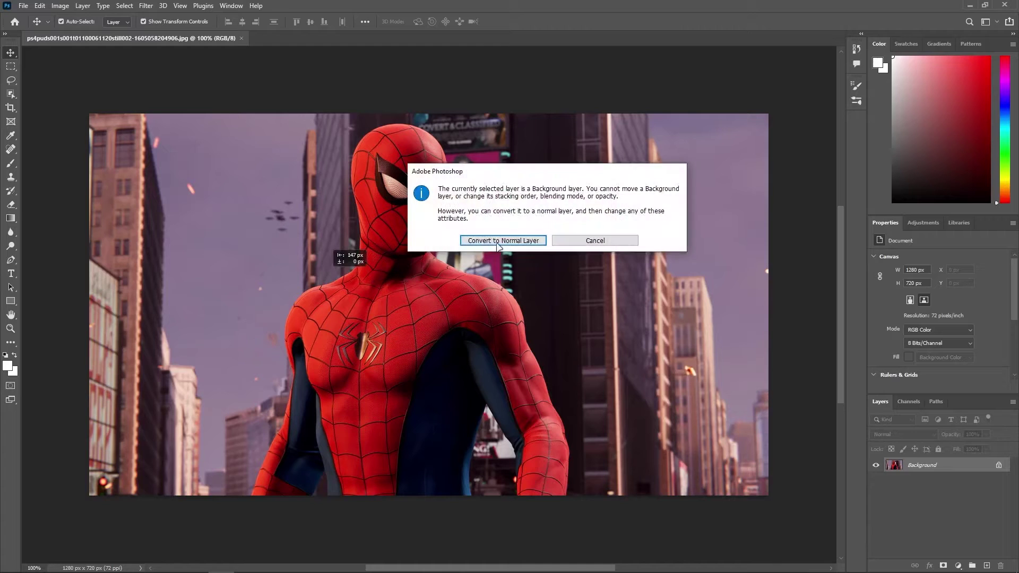
- Unlock the Background layer and shift the street photo 300 px to the left
{"action": "key", "text": "Return"}
{"action": "left_click_drag", "start_coordinate": [336, 280], "coordinate": [304, 304]}
{"action": "left_click", "coordinate": [34, 331]}
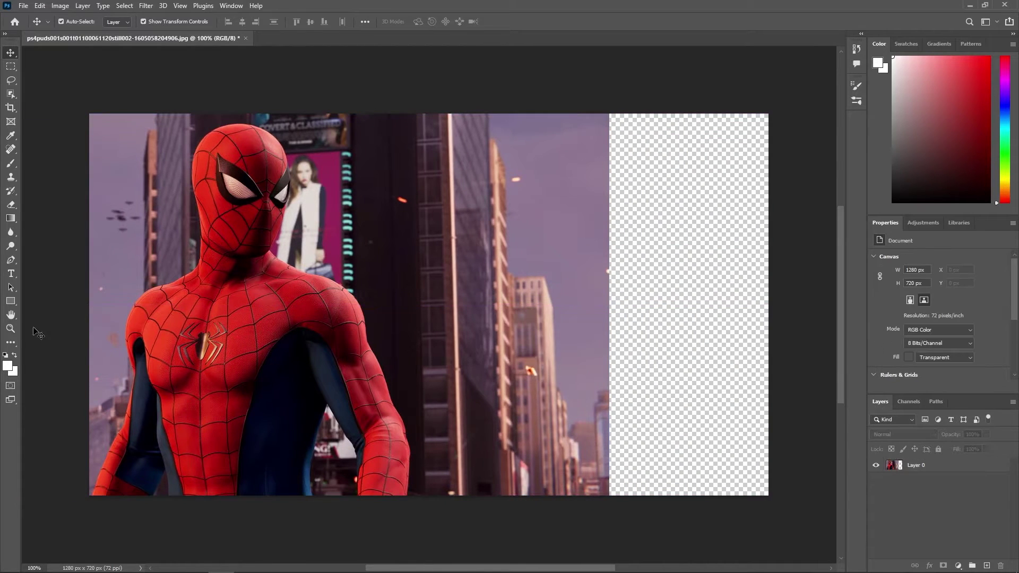
- Draw a large white rectangle over the right side and remove the accidental tiny shape
{"action": "left_click", "coordinate": [11, 300]}
{"action": "left_click", "coordinate": [119, 21]}
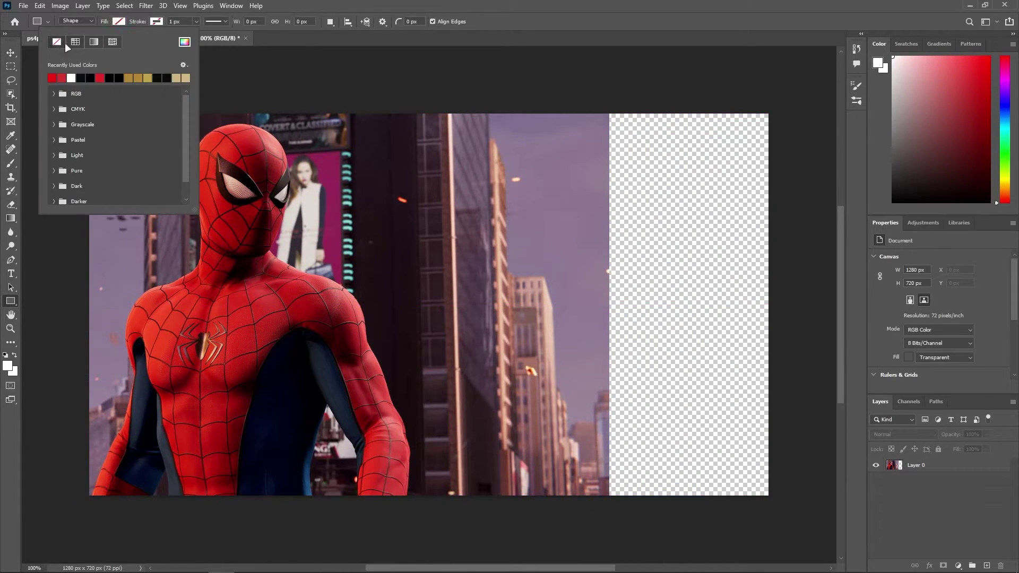
{"action": "left_click", "coordinate": [73, 78]}
{"action": "left_click_drag", "start_coordinate": [800, 517], "coordinate": [424, 119]}
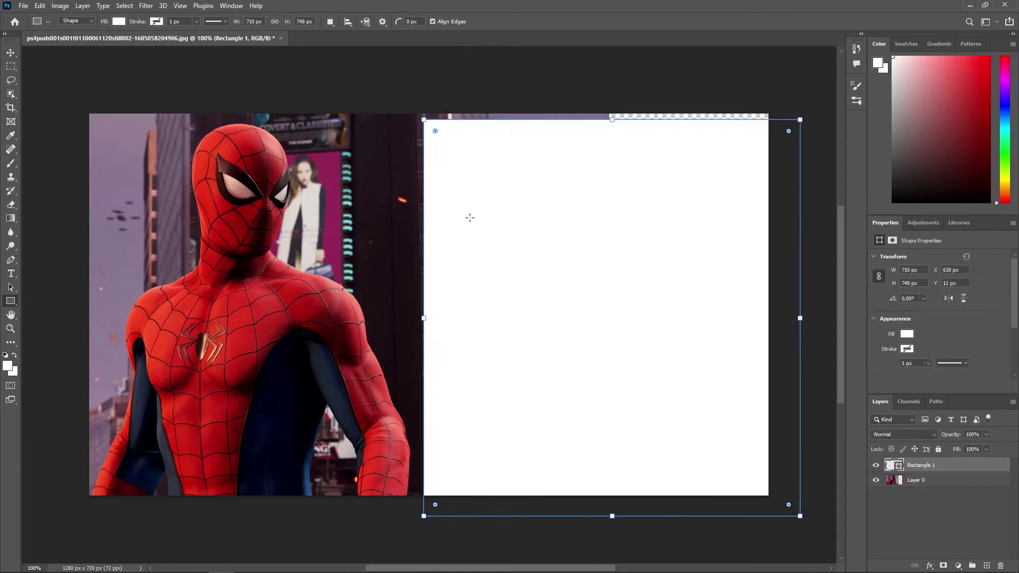
{"action": "left_click_drag", "start_coordinate": [539, 183], "coordinate": [542, 201]}
{"action": "key", "text": "v"}
{"action": "key", "text": "ctrl+z"}
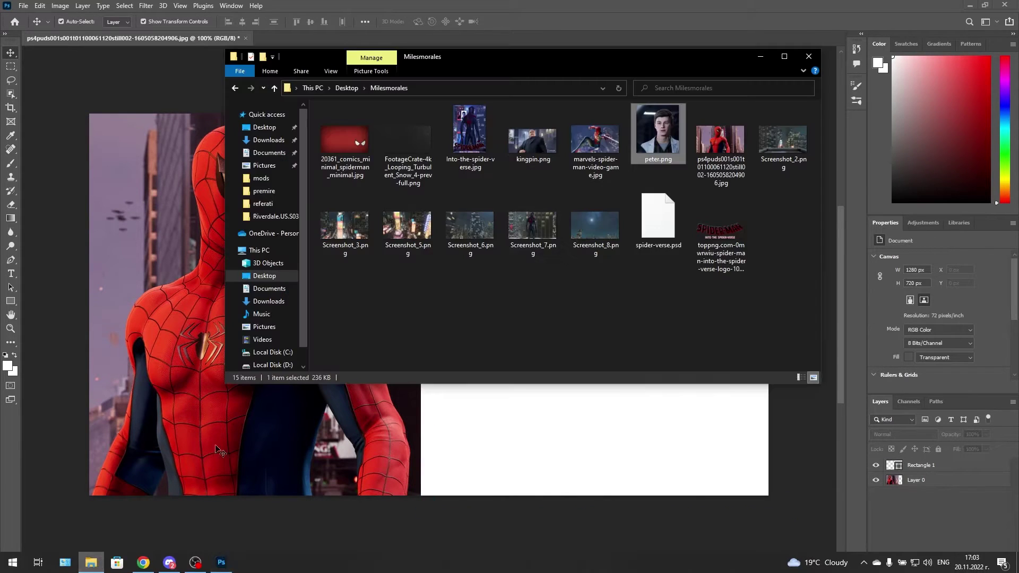
- Place peter.png in the lower right and scale it up to fill the right half
{"action": "left_click_drag", "start_coordinate": [658, 133], "coordinate": [614, 463]}
{"action": "left_click_drag", "start_coordinate": [591, 375], "coordinate": [692, 407]}
{"action": "left_click_drag", "start_coordinate": [619, 318], "coordinate": [406, 84]}
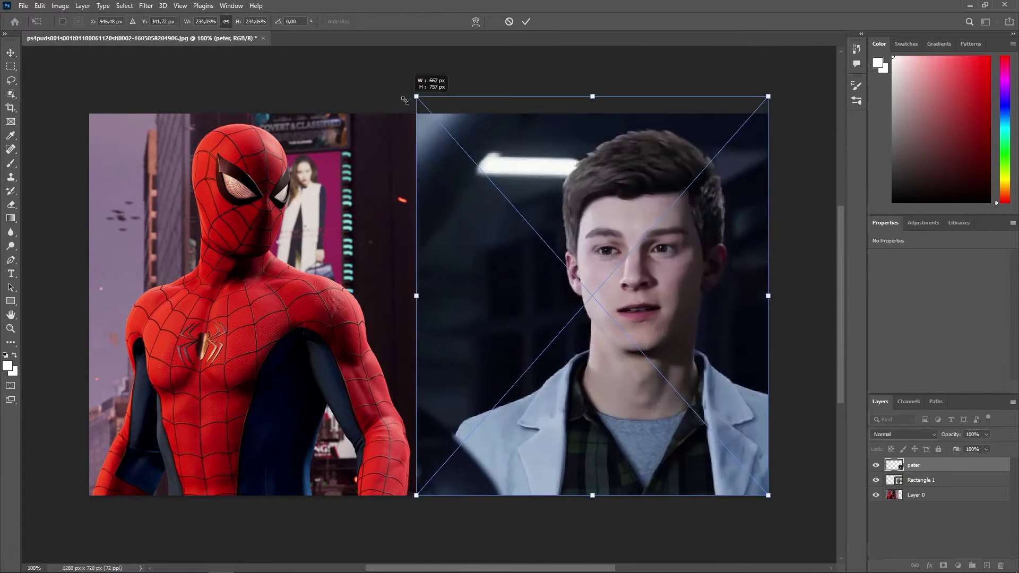
{"action": "left_click", "coordinate": [525, 21]}
- Select the young man with Object Selection, copy him to a new layer, and delete the original photo
{"action": "key", "text": "w"}
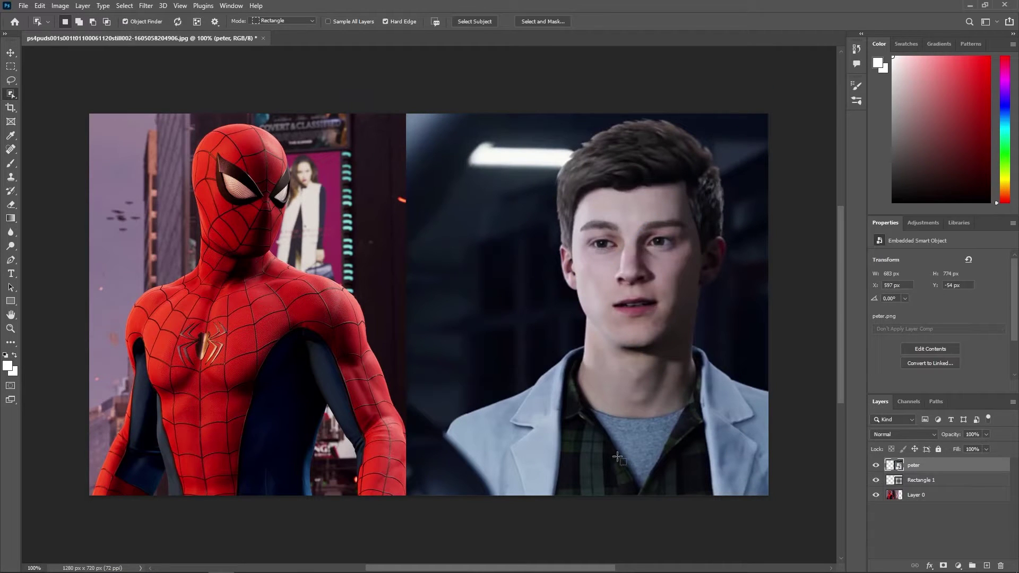
{"action": "left_click", "coordinate": [599, 460]}
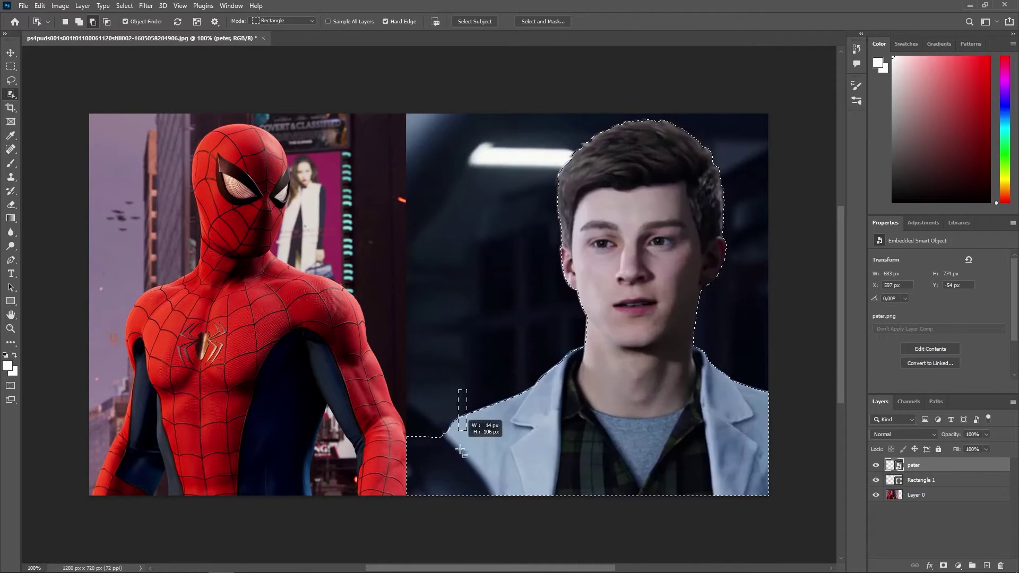
{"action": "left_click_drag", "start_coordinate": [460, 450], "coordinate": [403, 490]}
{"action": "key", "text": "ctrl+j"}
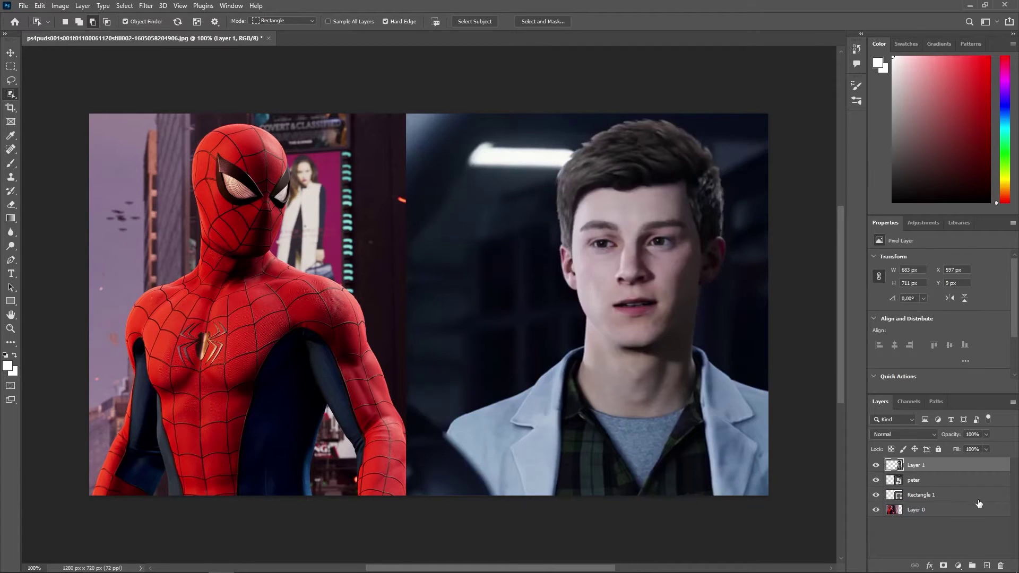
{"action": "left_click", "coordinate": [945, 480]}
{"action": "key", "text": "Delete"}
{"action": "key", "text": "e"}
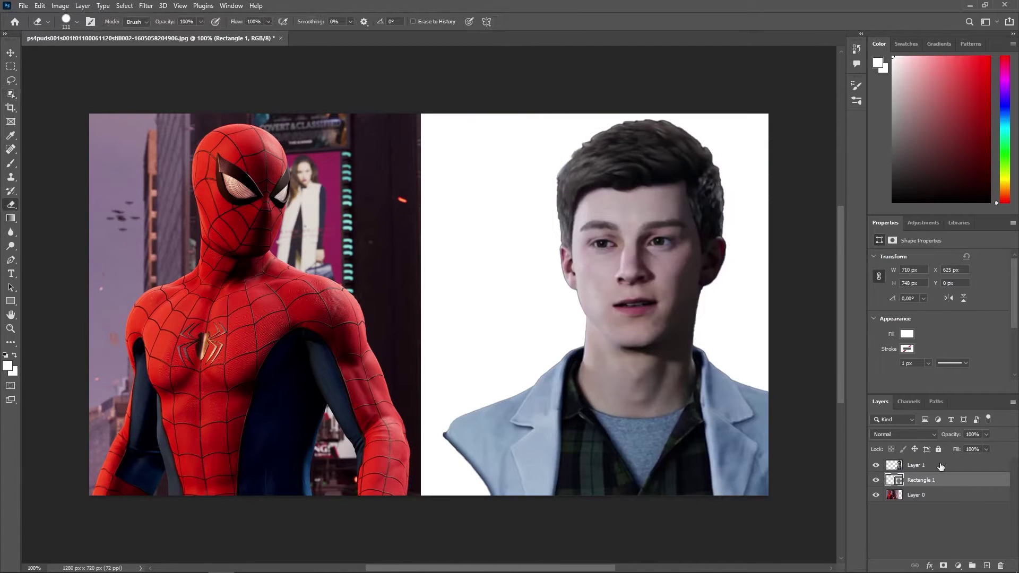
{"action": "left_click", "coordinate": [940, 466]}
- Move the white rectangle further right and the street photo slightly left
{"action": "key", "text": "v"}
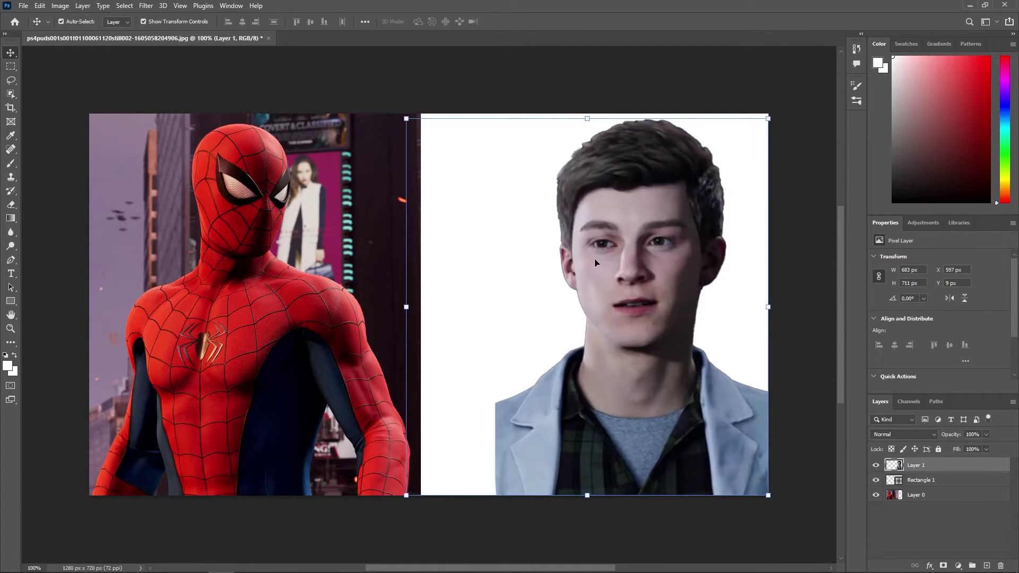
{"action": "left_click_drag", "start_coordinate": [465, 353], "coordinate": [474, 353]}
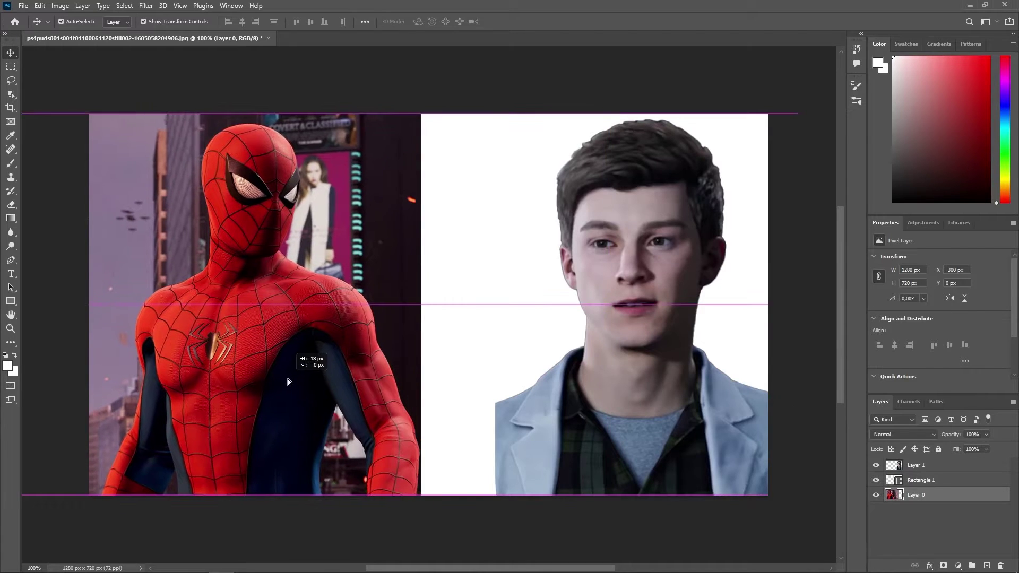
{"action": "left_click_drag", "start_coordinate": [473, 352], "coordinate": [537, 345]}
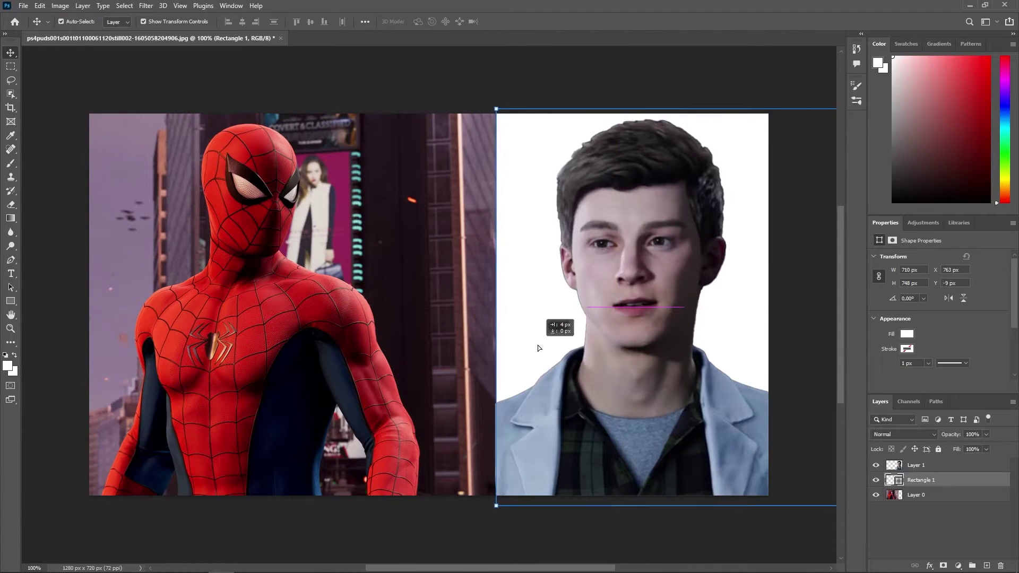
{"action": "left_click", "coordinate": [362, 346]}
{"action": "left_click_drag", "start_coordinate": [362, 346], "coordinate": [351, 345]}
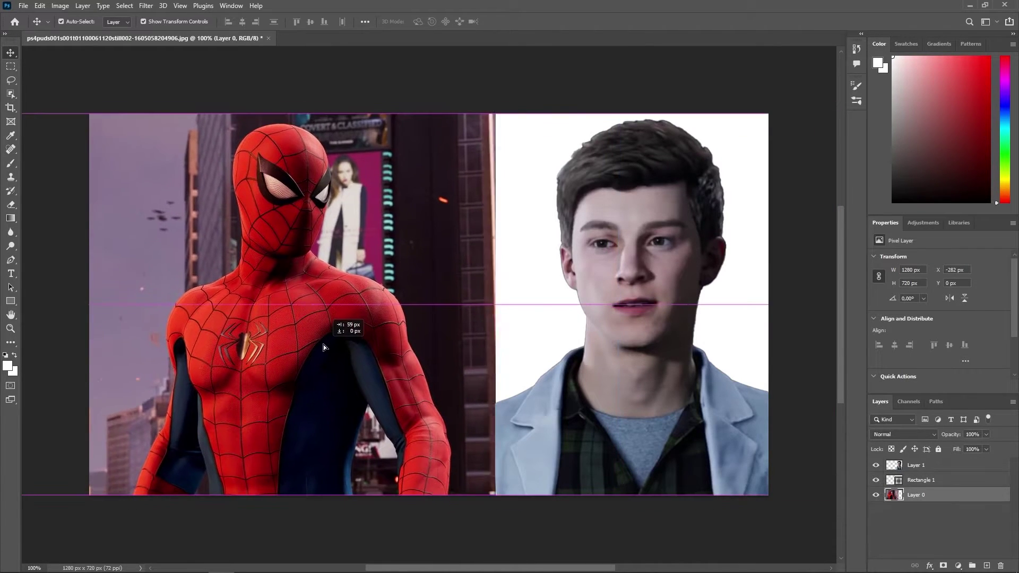
{"action": "left_click", "coordinate": [526, 337]}
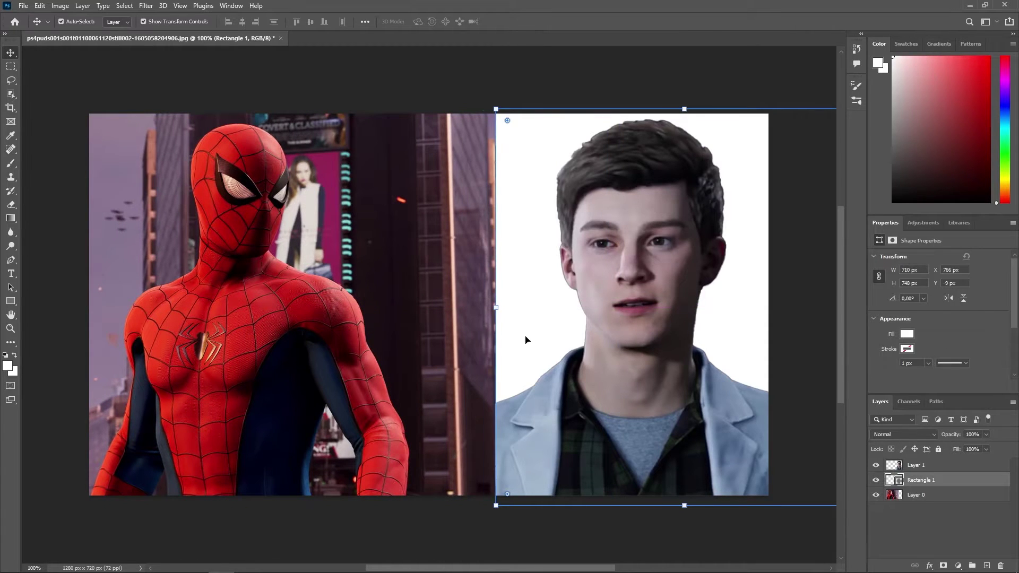
- Enlarge the cut-out man with Free Transform, then merge all three layers into one
{"action": "left_click", "coordinate": [610, 276]}
{"action": "key", "text": "ctrl+t"}
{"action": "left_click_drag", "start_coordinate": [630, 286], "coordinate": [634, 312]}
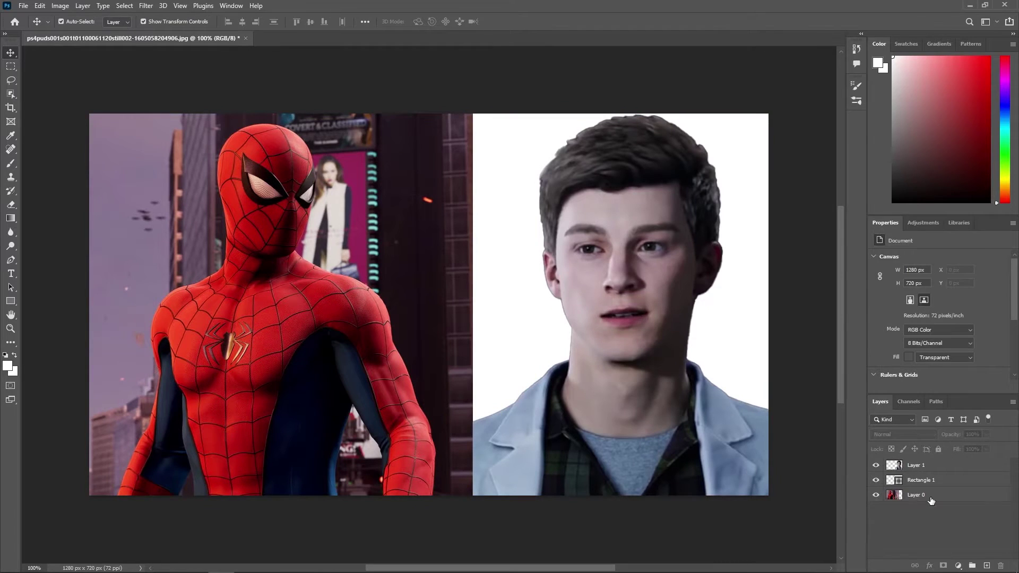
{"action": "right_click", "coordinate": [930, 500]}
{"action": "left_click", "coordinate": [912, 361]}
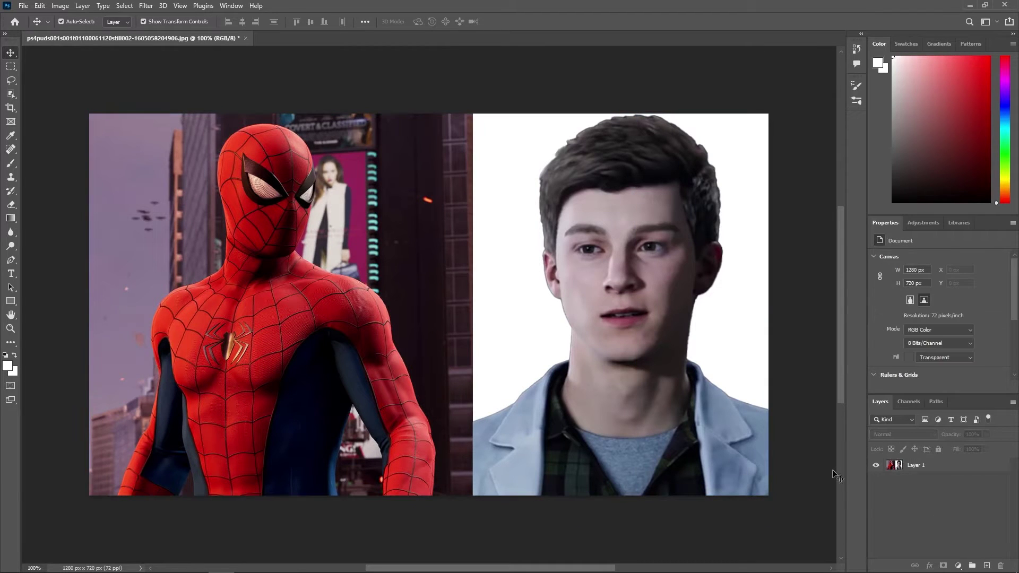
{"action": "left_click", "coordinate": [915, 465]}
- Apply Filter > Noise > Add Noise to the merged layer
{"action": "left_click", "coordinate": [146, 5]}
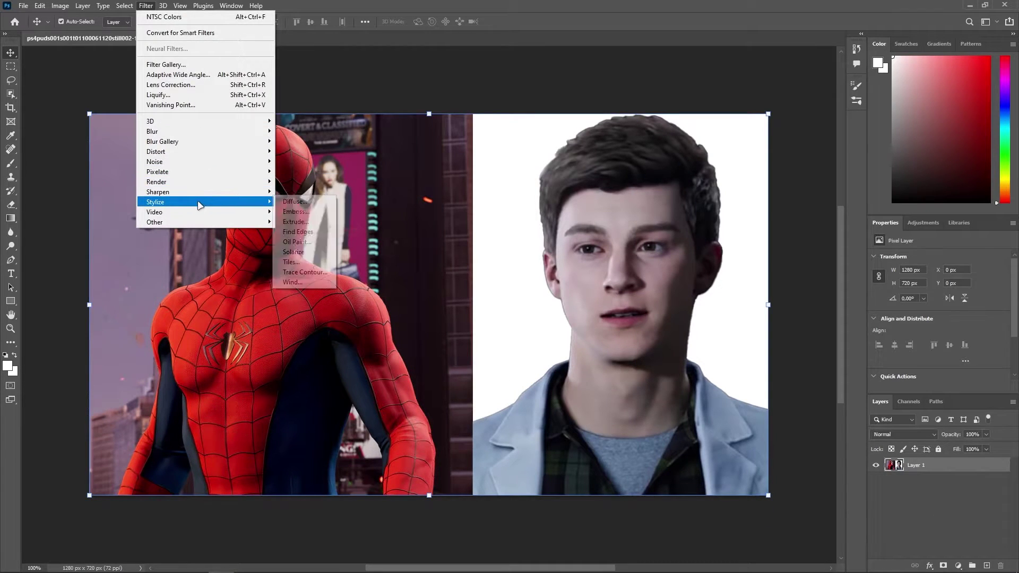
{"action": "mouse_move", "coordinate": [155, 162]}
{"action": "left_click", "coordinate": [286, 161]}
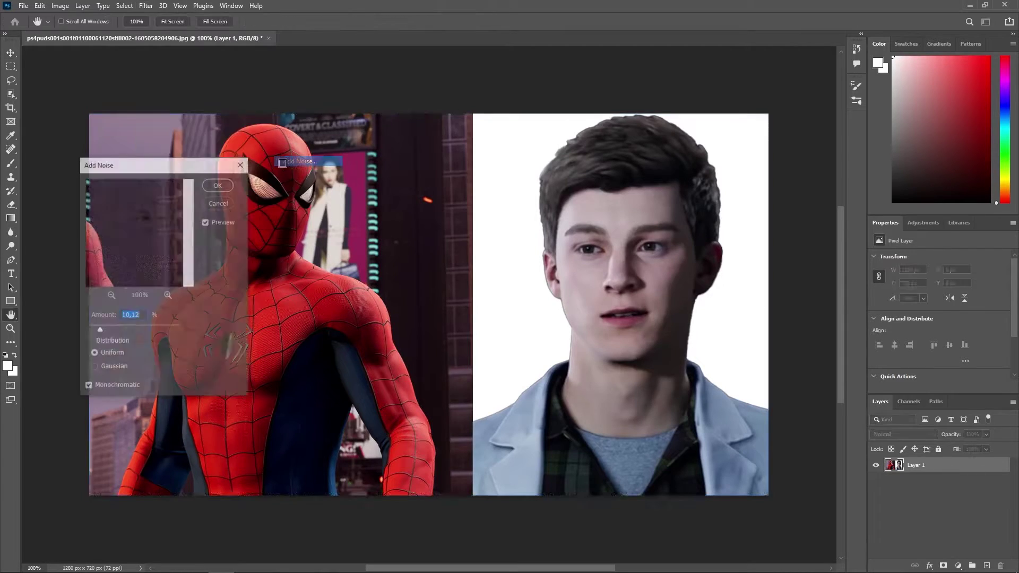
{"action": "key", "text": "Return"}
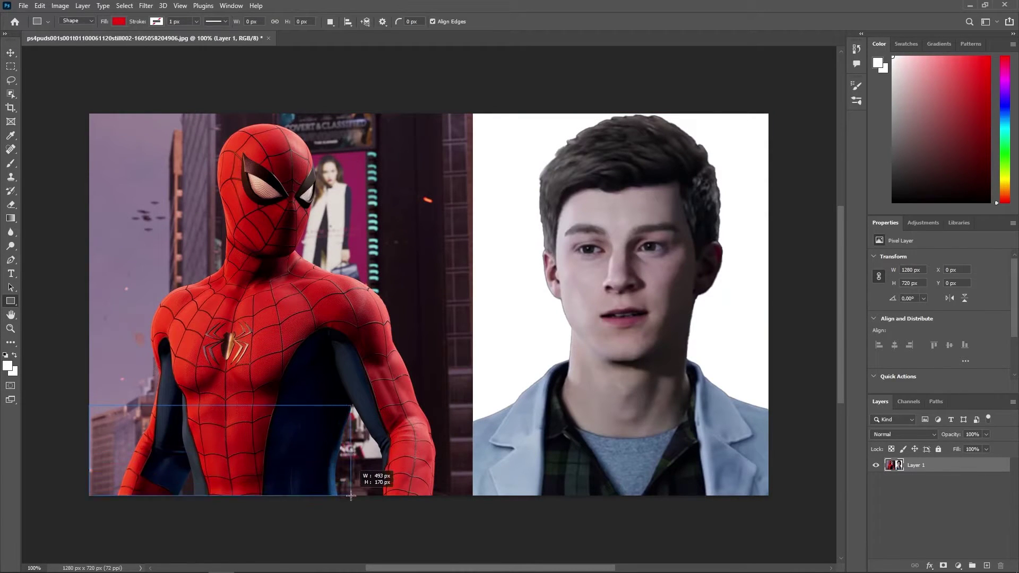
- Draw a red block at the bottom left and a white bar along the bottom right beneath it
{"action": "left_click_drag", "start_coordinate": [89, 405], "coordinate": [351, 495]}
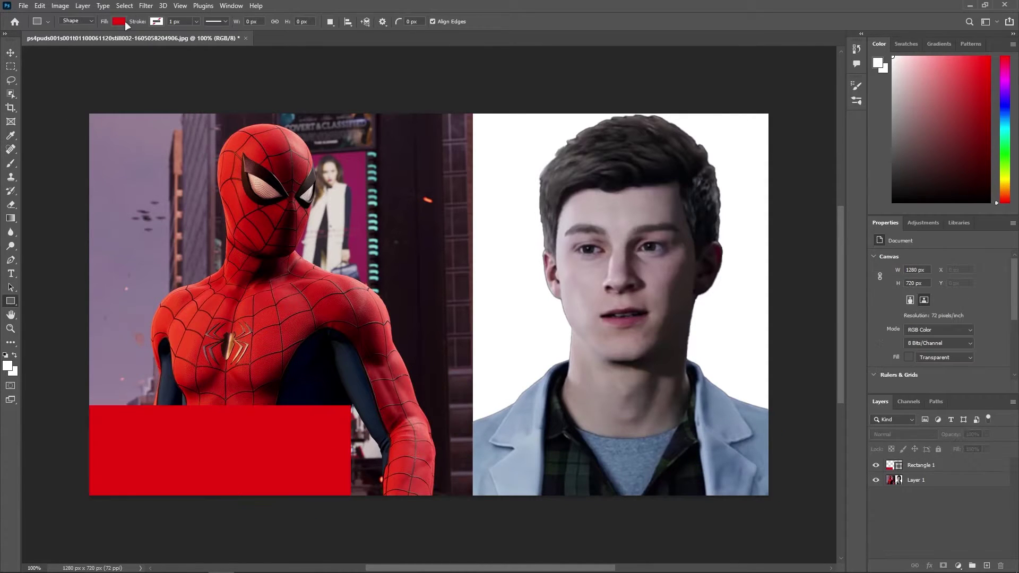
{"action": "left_click", "coordinate": [9, 54]}
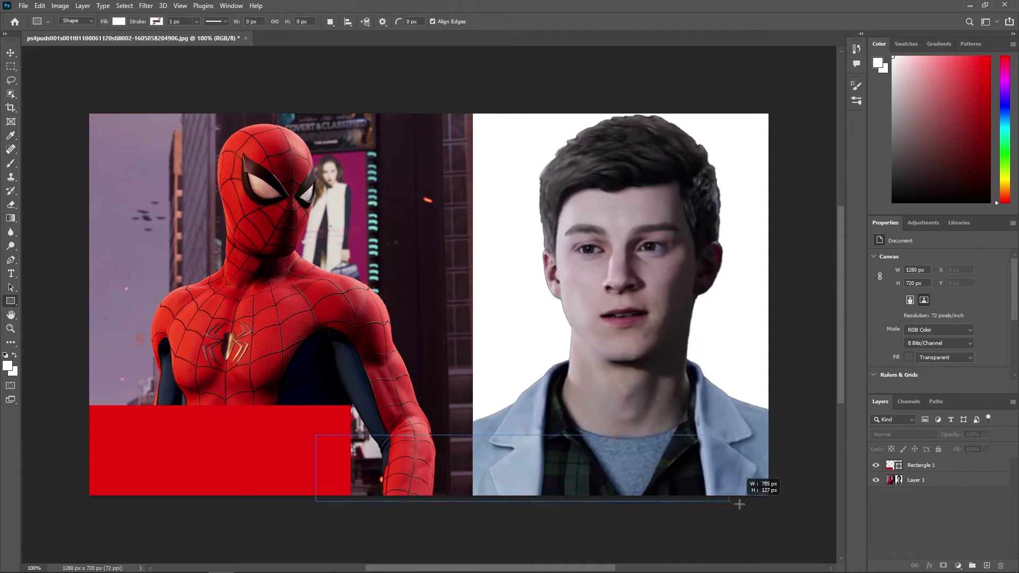
{"action": "left_click_drag", "start_coordinate": [783, 509], "coordinate": [316, 435]}
{"action": "key", "text": "ctrl+bracketleft"}
{"action": "key", "text": "v"}
{"action": "left_click_drag", "start_coordinate": [316, 509], "coordinate": [366, 501]}
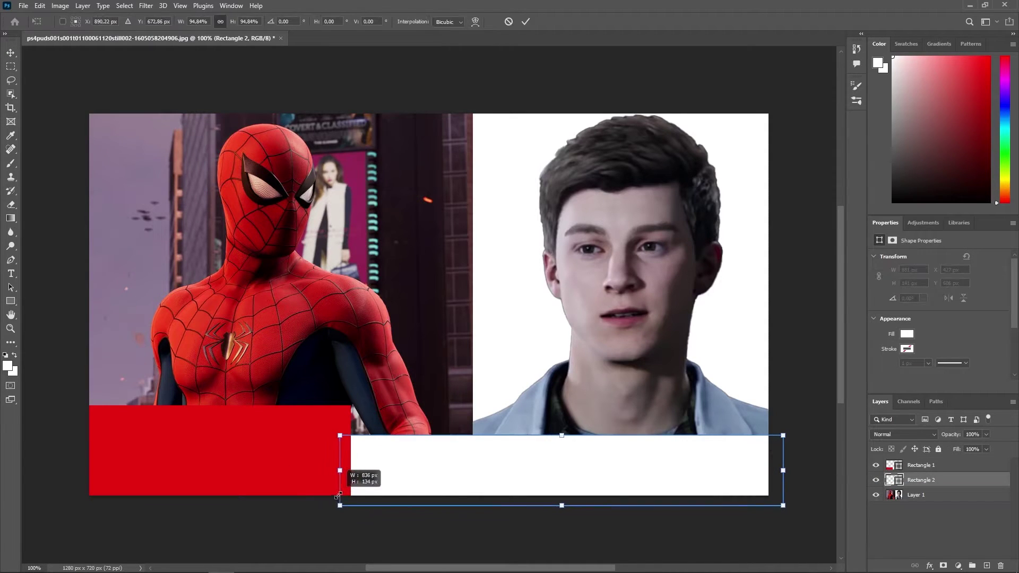
{"action": "mouse_move", "coordinate": [451, 477]}
{"action": "left_mouse_down"}
{"action": "mouse_move", "coordinate": [430, 468]}
{"action": "mouse_move", "coordinate": [695, 496]}
{"action": "left_mouse_up"}
{"action": "left_click", "coordinate": [526, 21]}
- Shrink the red block slightly and stretch the white bar to meet it
{"action": "left_click", "coordinate": [212, 451]}
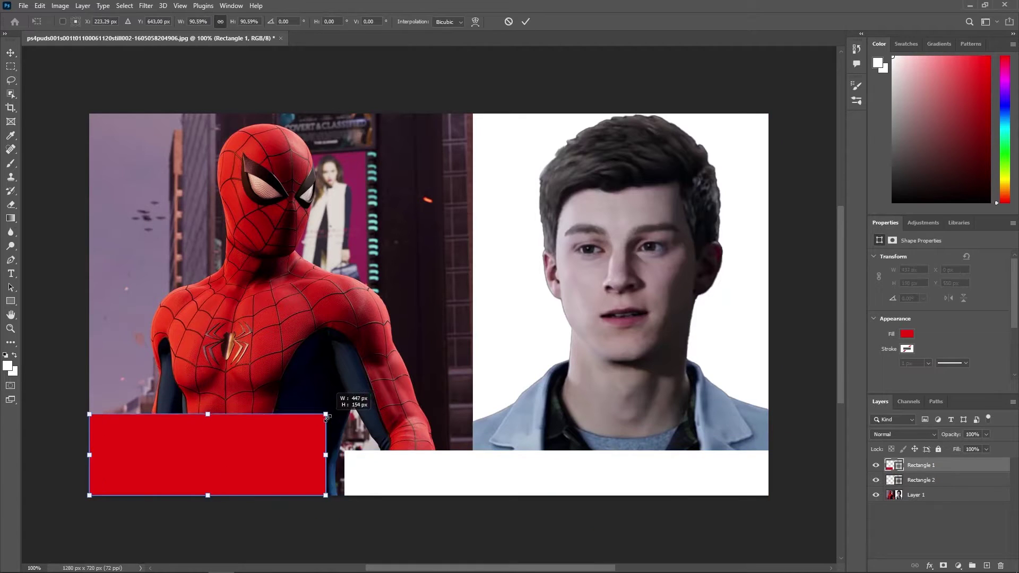
{"action": "left_click_drag", "start_coordinate": [351, 405], "coordinate": [321, 416]}
{"action": "left_click", "coordinate": [525, 21]}
{"action": "left_click", "coordinate": [371, 472]}
{"action": "key", "text": "ctrl+t"}
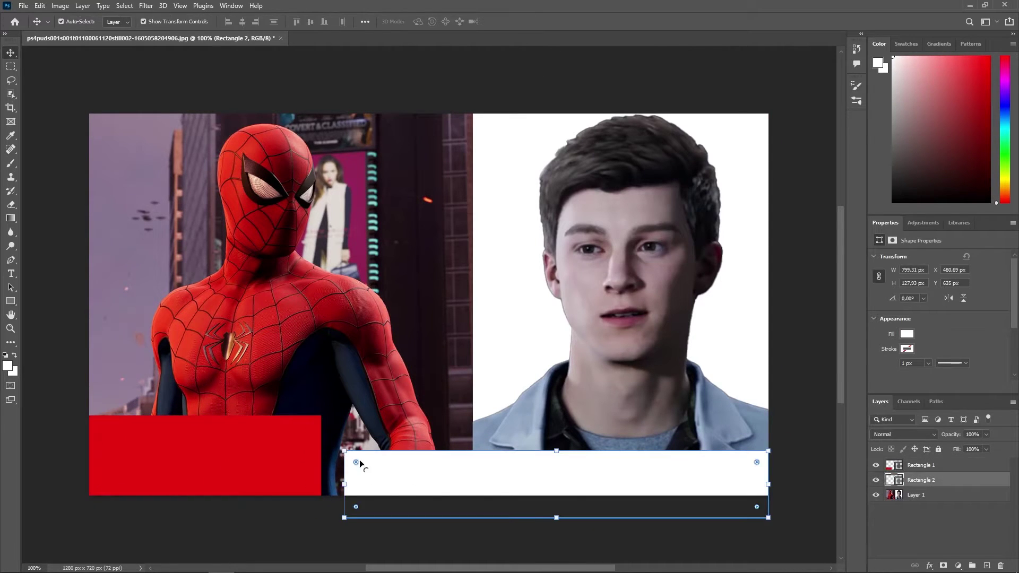
{"action": "left_click_drag", "start_coordinate": [341, 485], "coordinate": [313, 484]}
{"action": "left_click", "coordinate": [524, 22]}
{"action": "left_click", "coordinate": [78, 234]}
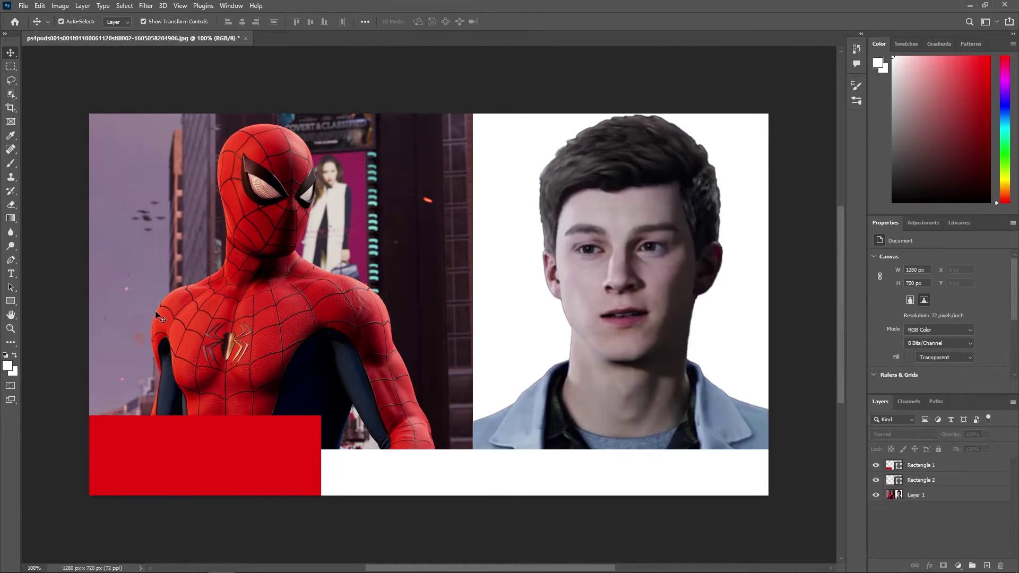
- Change the white bar's fill colour to blue 3f7ad3
{"action": "left_click", "coordinate": [420, 485]}
{"action": "double_click", "coordinate": [891, 480]}
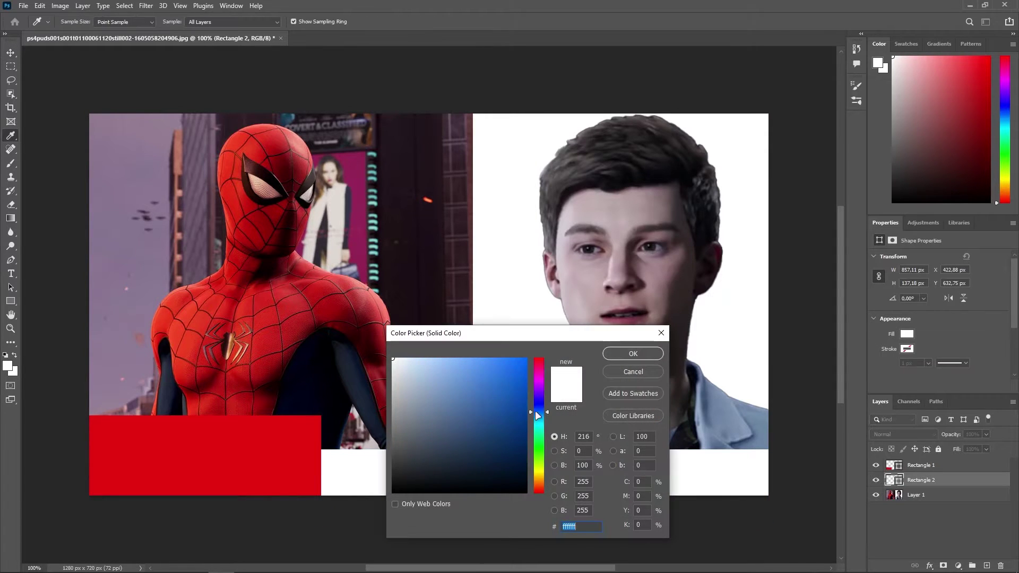
{"action": "type", "text": "3f7ad3"}
{"action": "left_click_drag", "start_coordinate": [553, 340], "coordinate": [355, 162]}
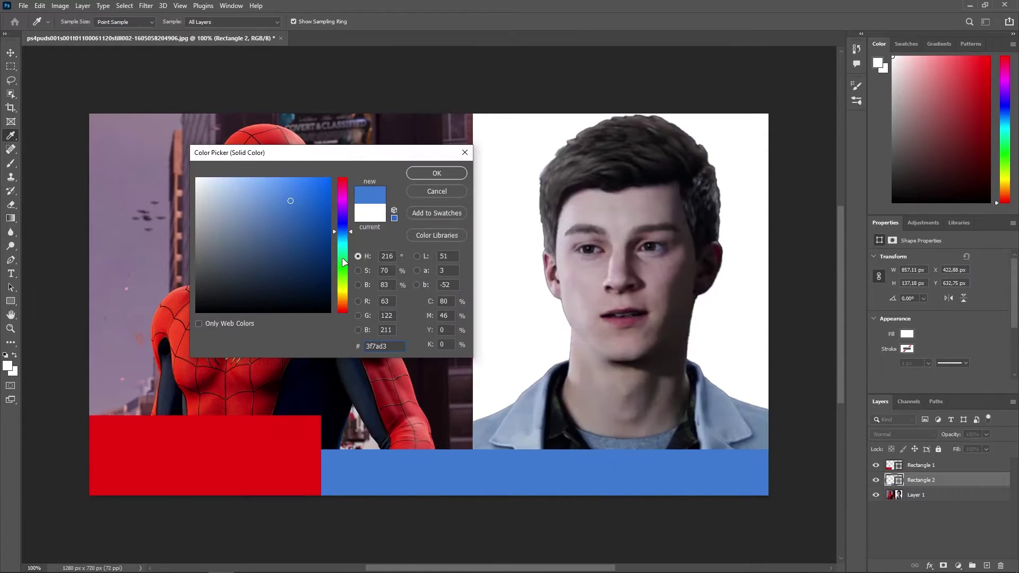
{"action": "left_click", "coordinate": [437, 173]}
{"action": "left_click", "coordinate": [59, 352]}
- Add the text BREAKING on the red bar, scaled and moved to its left side
{"action": "left_click", "coordinate": [11, 273]}
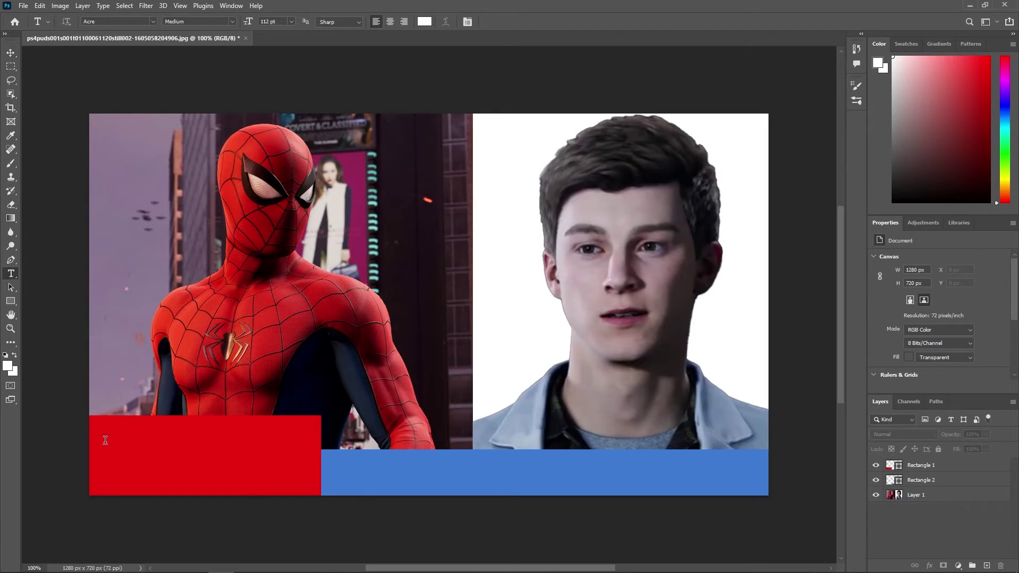
{"action": "left_click", "coordinate": [108, 440]}
{"action": "type", "text": "BREAKING"}
{"action": "key", "text": "ctrl+Return"}
{"action": "left_click_drag", "start_coordinate": [239, 422], "coordinate": [210, 432]}
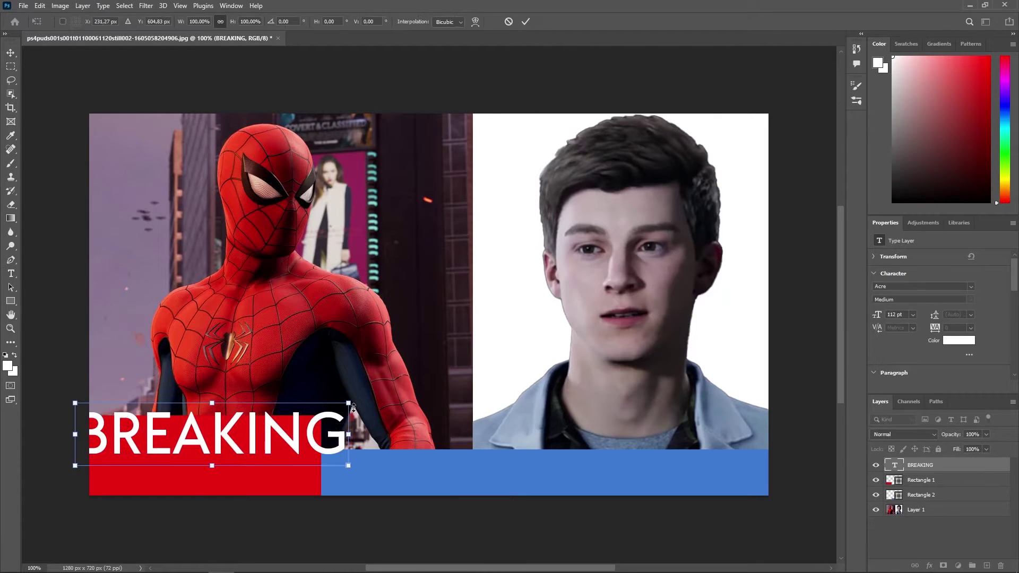
{"action": "left_click_drag", "start_coordinate": [346, 455], "coordinate": [318, 455]}
{"action": "left_click", "coordinate": [11, 274]}
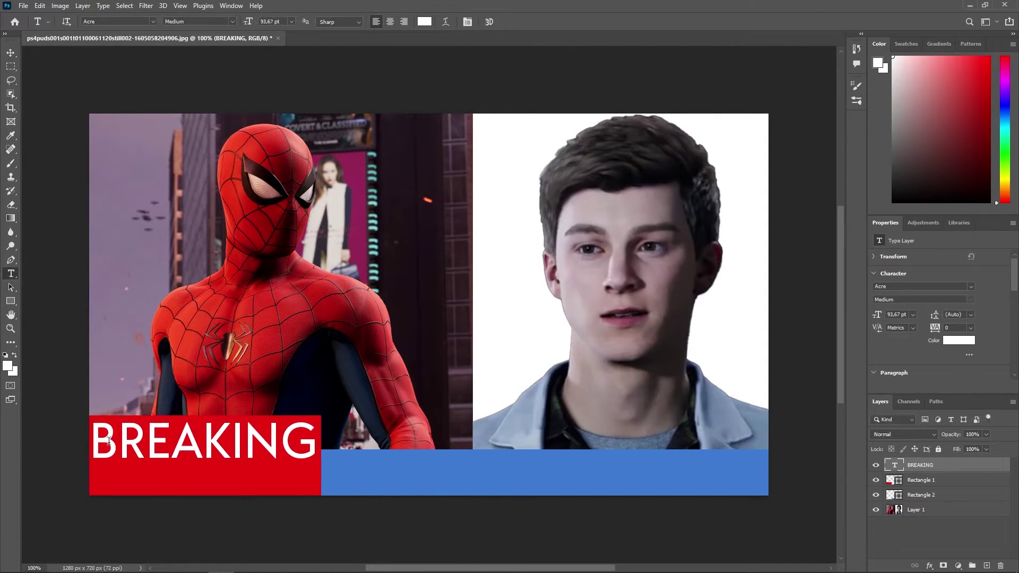
- Add the text NEWS, scaled and centred under BREAKING on the red bar
{"action": "left_click", "coordinate": [164, 478]}
{"action": "type", "text": "NEWS"}
{"action": "key", "text": "ctrl+Return"}
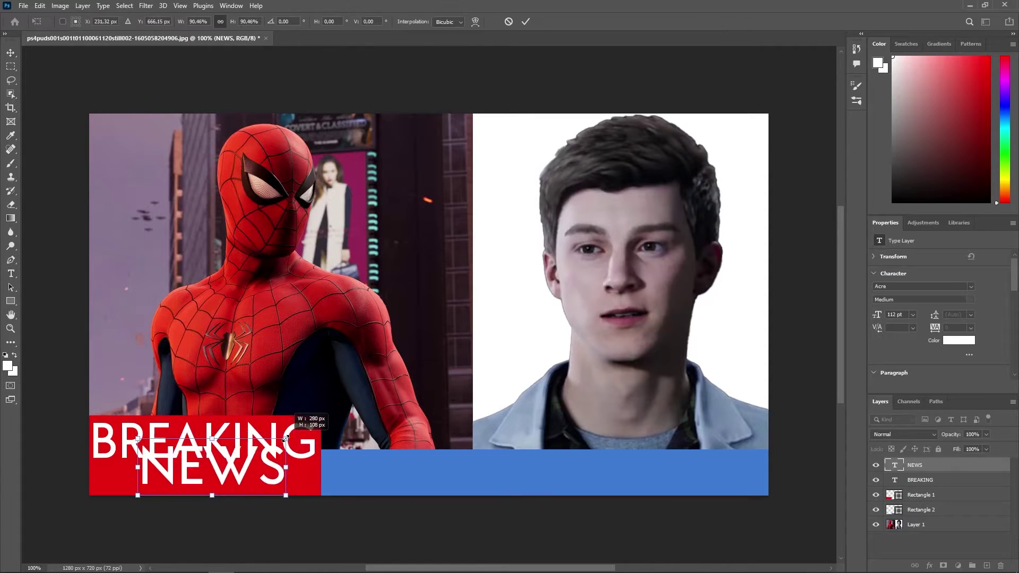
{"action": "left_click_drag", "start_coordinate": [322, 436], "coordinate": [276, 453]}
{"action": "left_click_drag", "start_coordinate": [209, 469], "coordinate": [217, 480]}
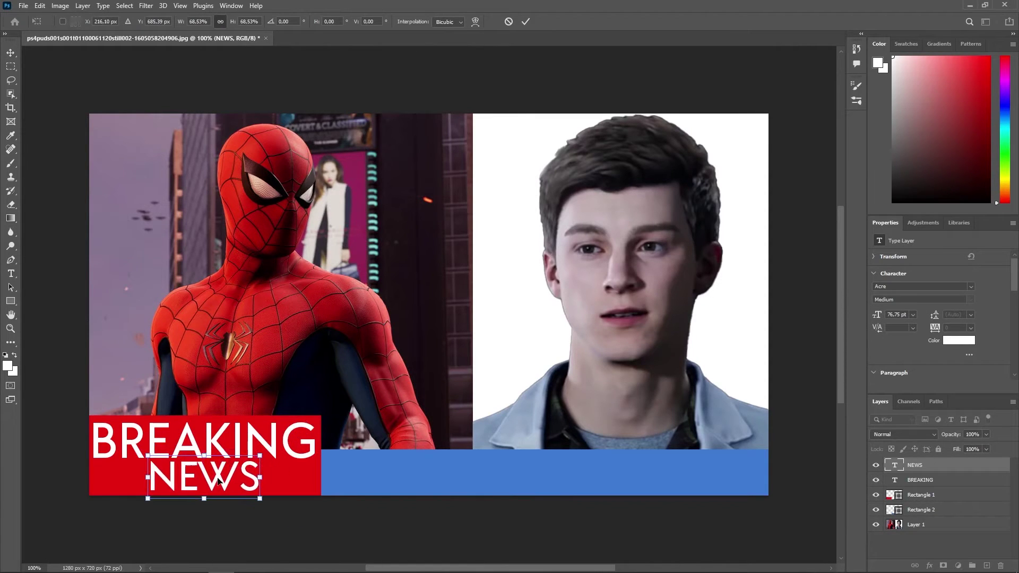
{"action": "left_click", "coordinate": [525, 22]}
{"action": "left_click", "coordinate": [262, 523]}
- Add the SPIDER-MAN IS DEAD headline, scaled and positioned across the blue bar
{"action": "key", "text": "t"}
{"action": "left_click", "coordinate": [381, 482]}
{"action": "type", "text": "SP"}
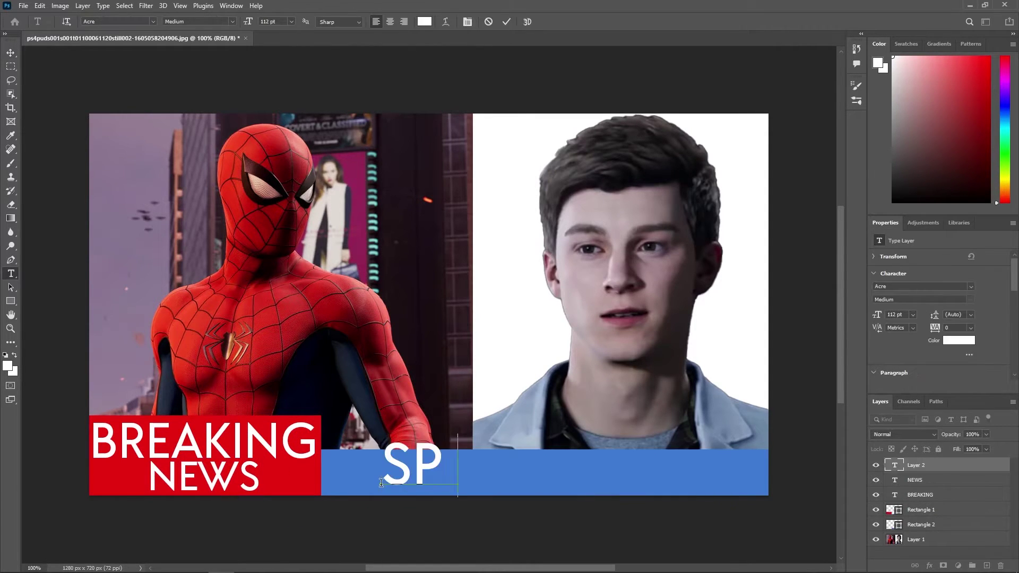
{"action": "type", "text": "IDER-MAN IS"}
{"action": "key", "text": "ctrl+Return"}
{"action": "key", "text": "ctrl+t"}
{"action": "left_click_drag", "start_coordinate": [382, 484], "coordinate": [531, 477]}
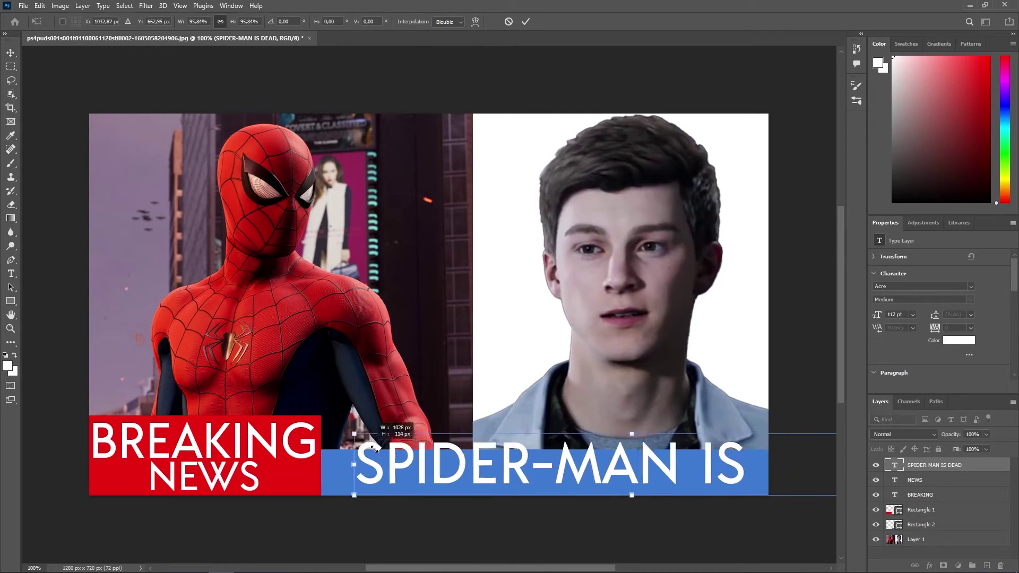
{"action": "left_click_drag", "start_coordinate": [594, 476], "coordinate": [429, 476]}
{"action": "key", "text": "Return"}
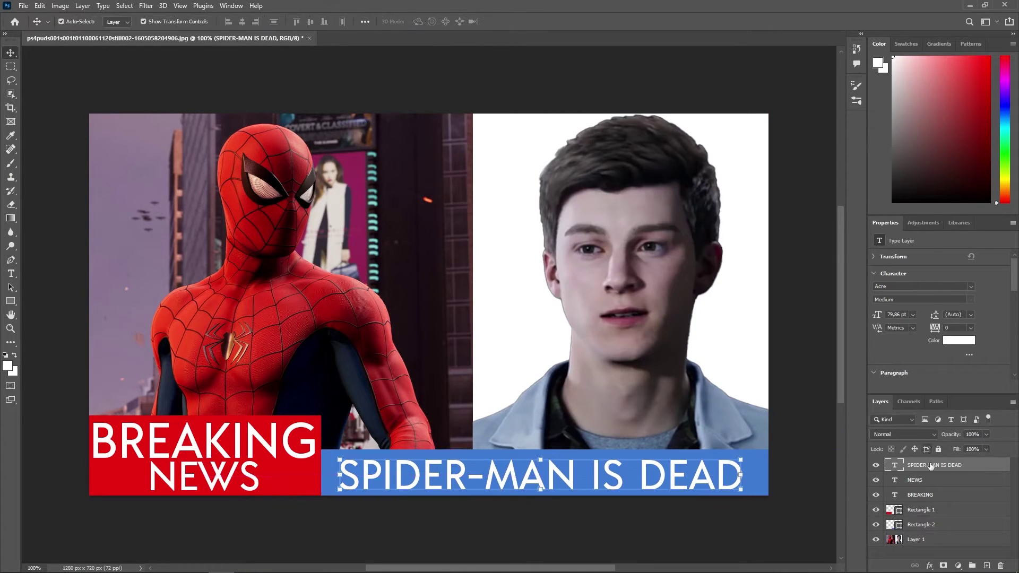
{"action": "right_click", "coordinate": [934, 466]}
{"action": "left_click", "coordinate": [817, 84]}
- Give the SPIDER-MAN IS DEAD headline a drop shadow: opacity 100, spread 18, size 13
{"action": "left_click", "coordinate": [50, 327]}
{"action": "left_click_drag", "start_coordinate": [224, 182], "coordinate": [257, 182]}
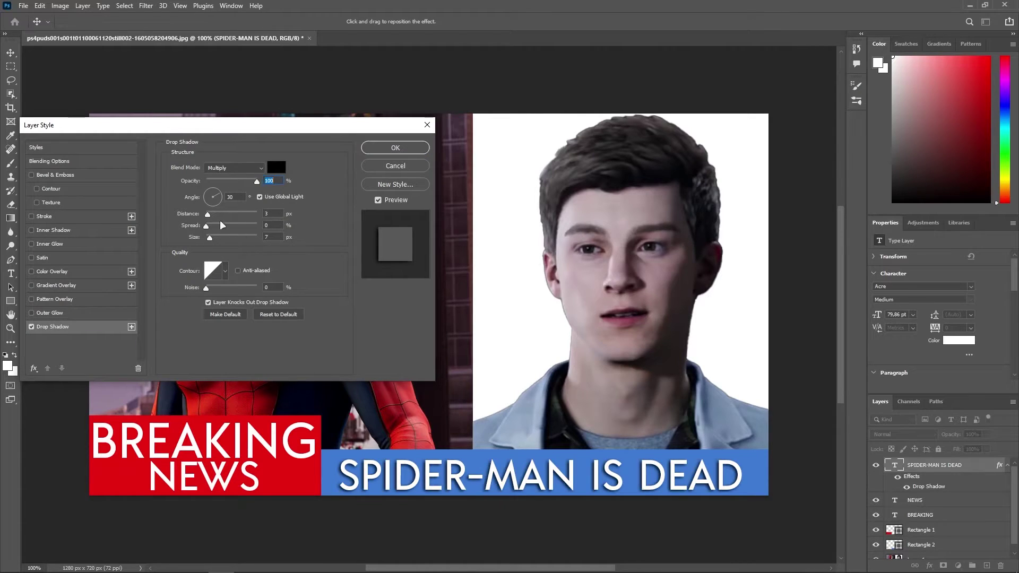
{"action": "left_click_drag", "start_coordinate": [207, 214], "coordinate": [213, 240]}
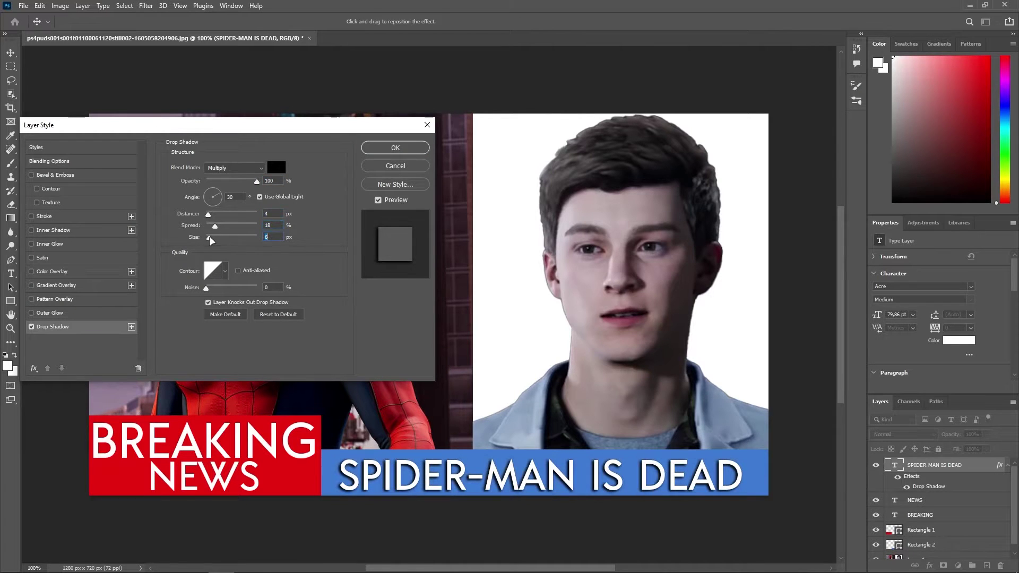
{"action": "left_click", "coordinate": [395, 149]}
- Add drop shadows to the NEWS and BREAKING text layers via Blending Options
{"action": "right_click", "coordinate": [935, 501]}
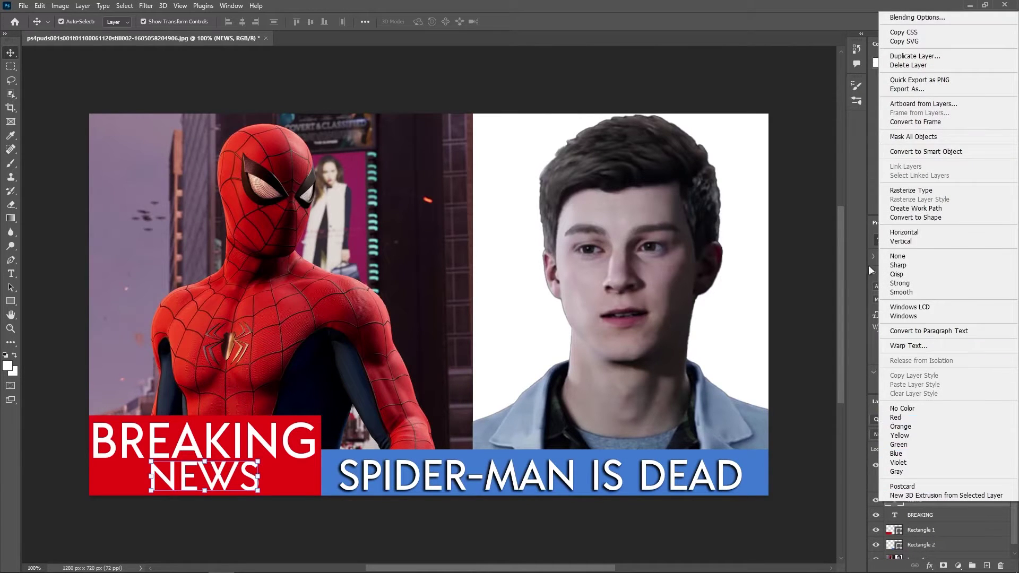
{"action": "left_click", "coordinate": [917, 17]}
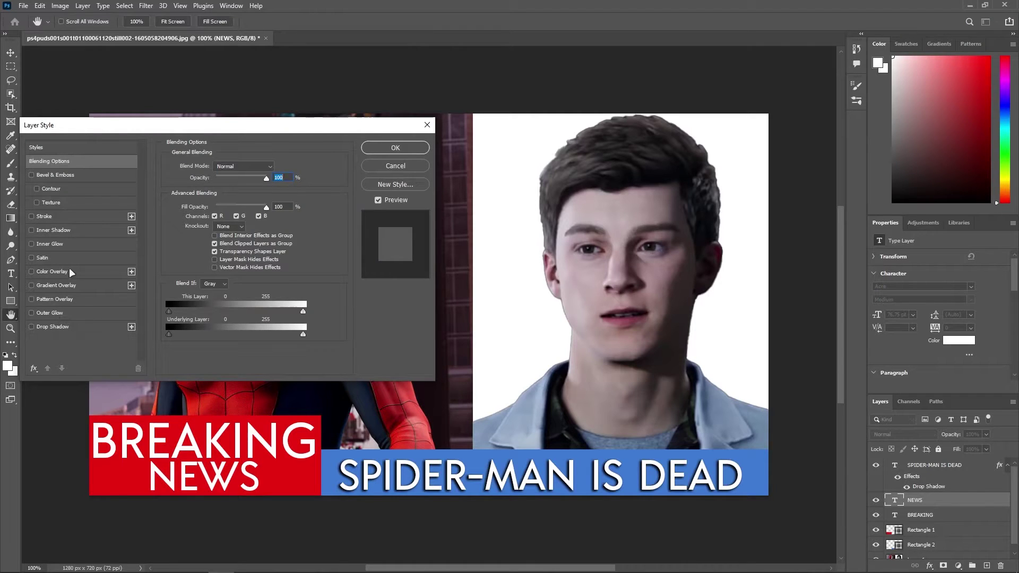
{"action": "left_click", "coordinate": [32, 327]}
{"action": "key", "text": "Return"}
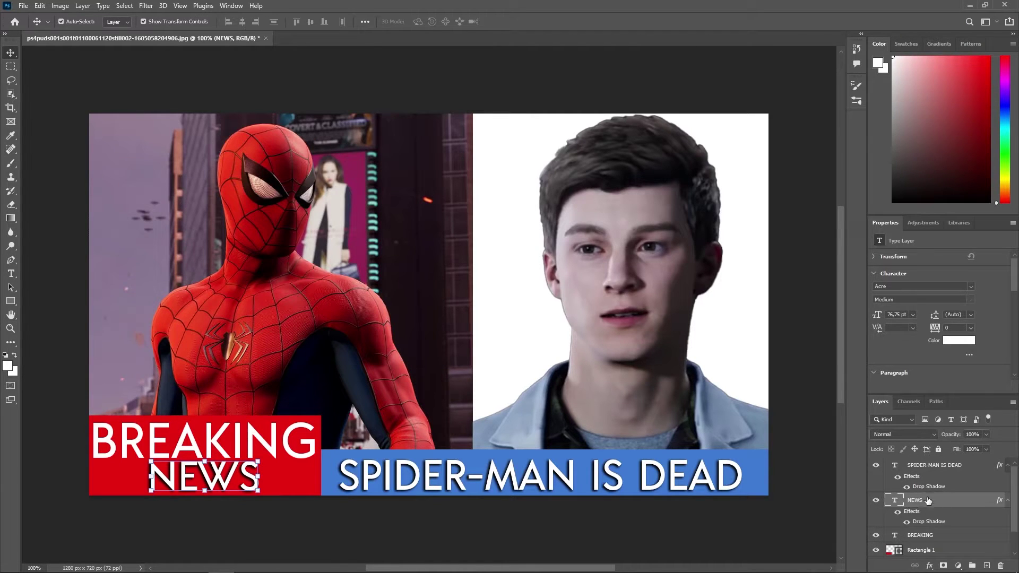
{"action": "right_click", "coordinate": [926, 535]}
{"action": "left_click", "coordinate": [902, 51]}
{"action": "left_click", "coordinate": [31, 327]}
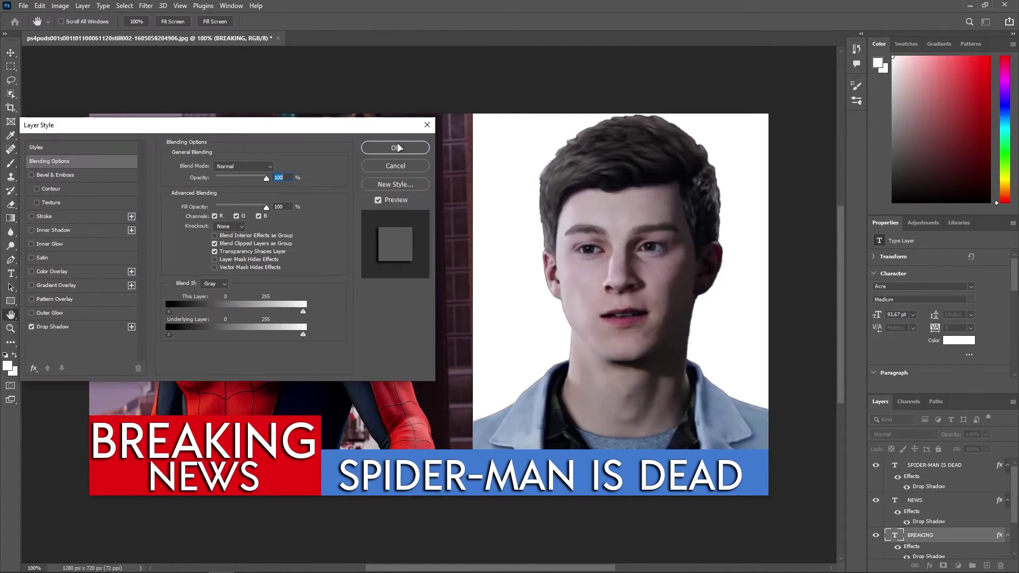
{"action": "key", "text": "Return"}
- Close the poster and open the next Spider-Man image from its folder
{"action": "left_click", "coordinate": [247, 38]}
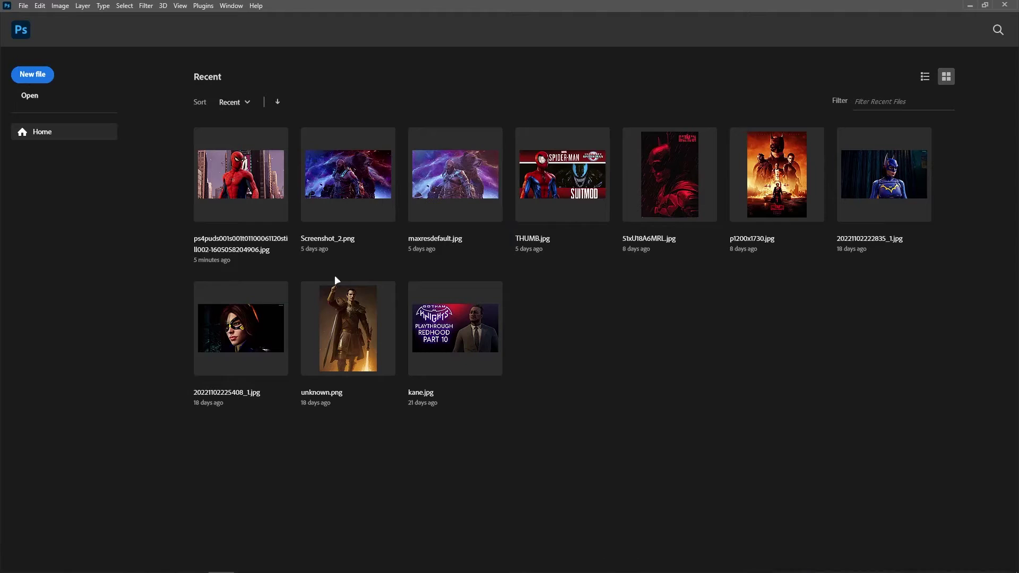
{"action": "left_click", "coordinate": [117, 563]}
{"action": "left_click_drag", "start_coordinate": [715, 215], "coordinate": [363, 391]}
- Draw a red-filled box over the image's bottom-left corner
{"action": "left_click", "coordinate": [145, 5]}
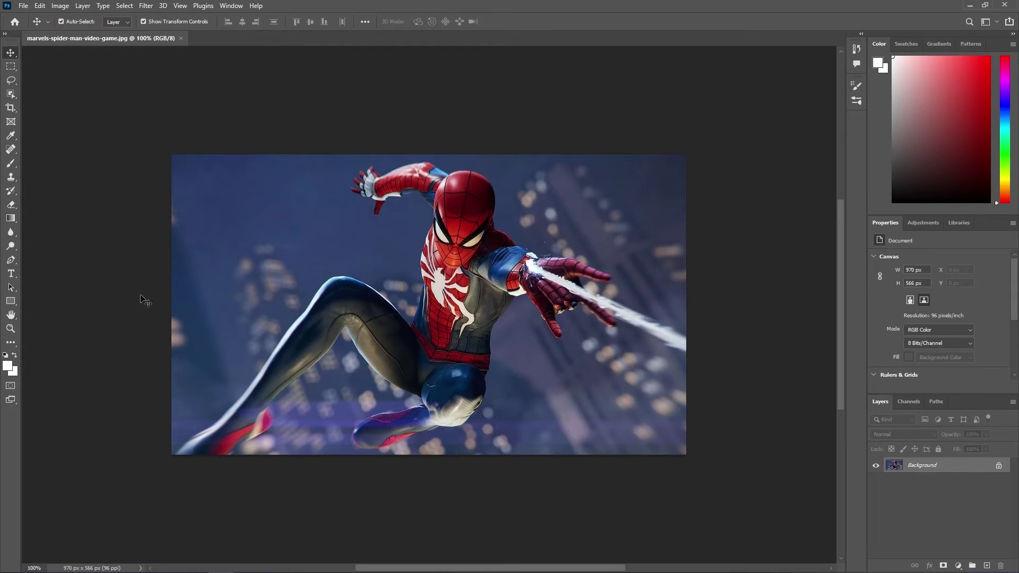
{"action": "left_click", "coordinate": [7, 366]}
{"action": "key", "text": "Escape"}
{"action": "key", "text": "u"}
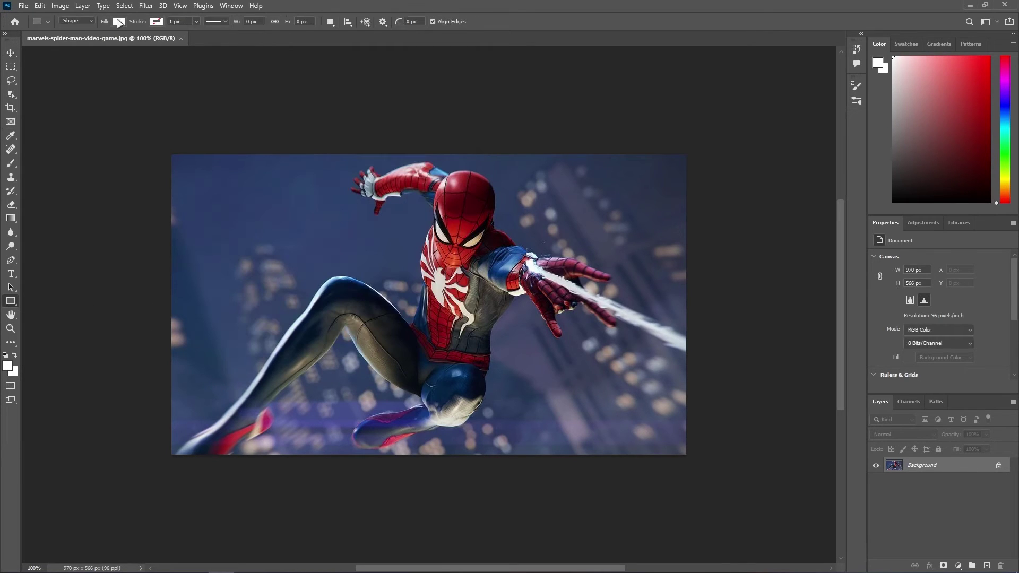
{"action": "left_click", "coordinate": [119, 21]}
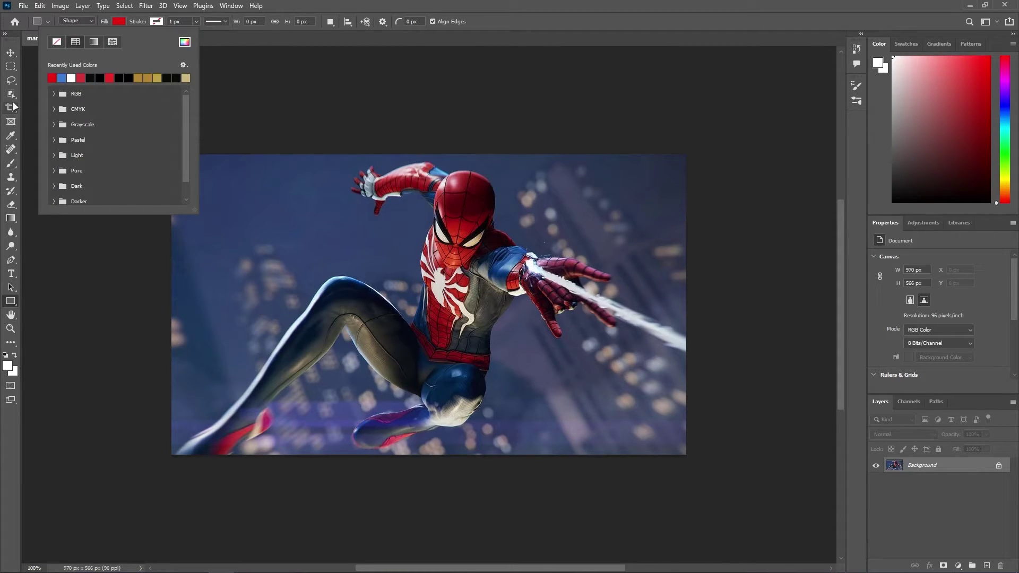
{"action": "key", "text": "Escape"}
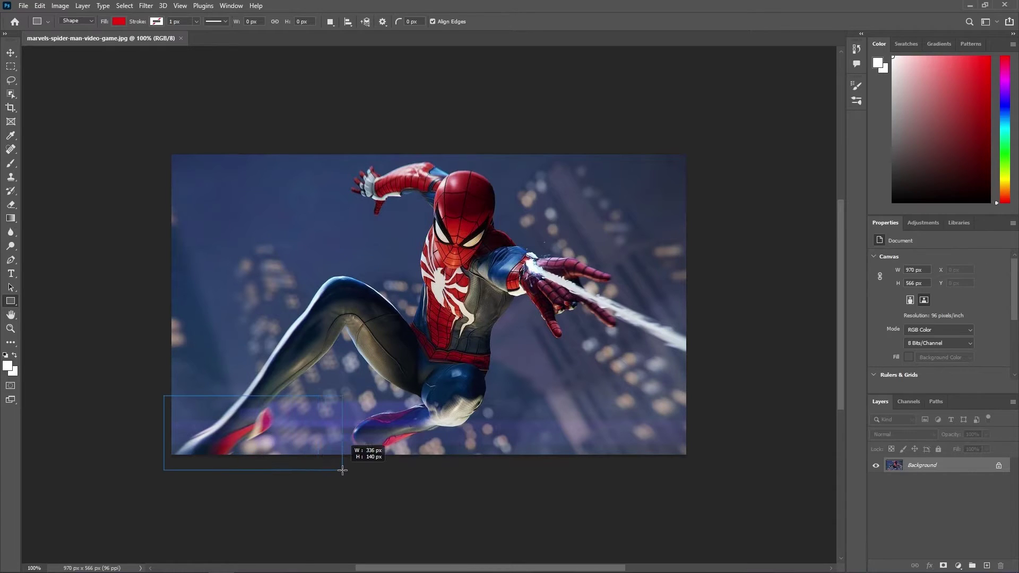
{"action": "left_click_drag", "start_coordinate": [342, 470], "coordinate": [342, 470]}
{"action": "left_click", "coordinate": [119, 21]}
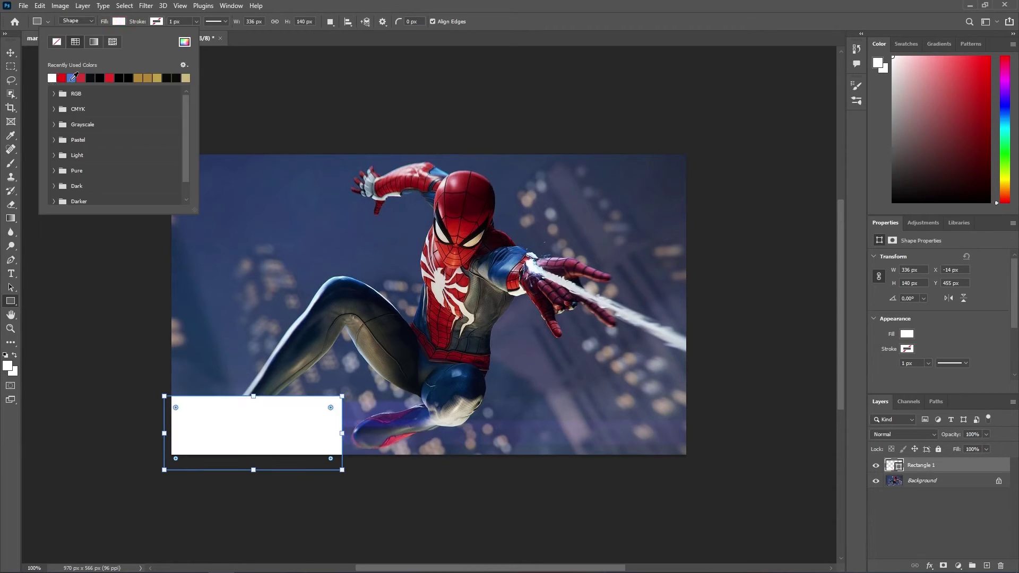
{"action": "key", "text": "Escape"}
{"action": "key", "text": "v"}
{"action": "left_click", "coordinate": [53, 186]}
- Draw a white bar across the bottom right and nudge it down to the edge
{"action": "key", "text": "u"}
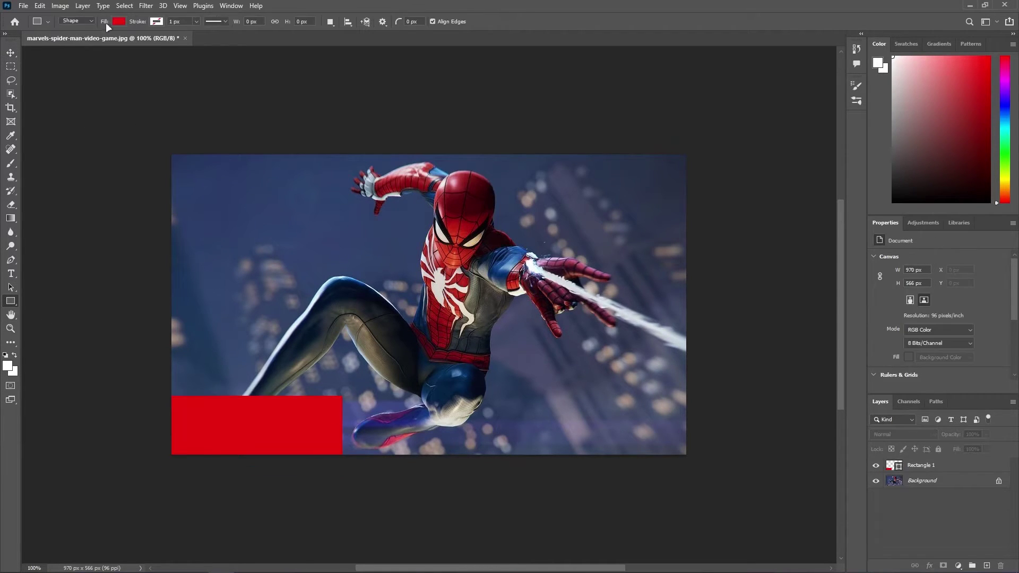
{"action": "left_click", "coordinate": [118, 21]}
{"action": "left_click", "coordinate": [923, 480]}
{"action": "left_click_drag", "start_coordinate": [342, 405], "coordinate": [693, 478]}
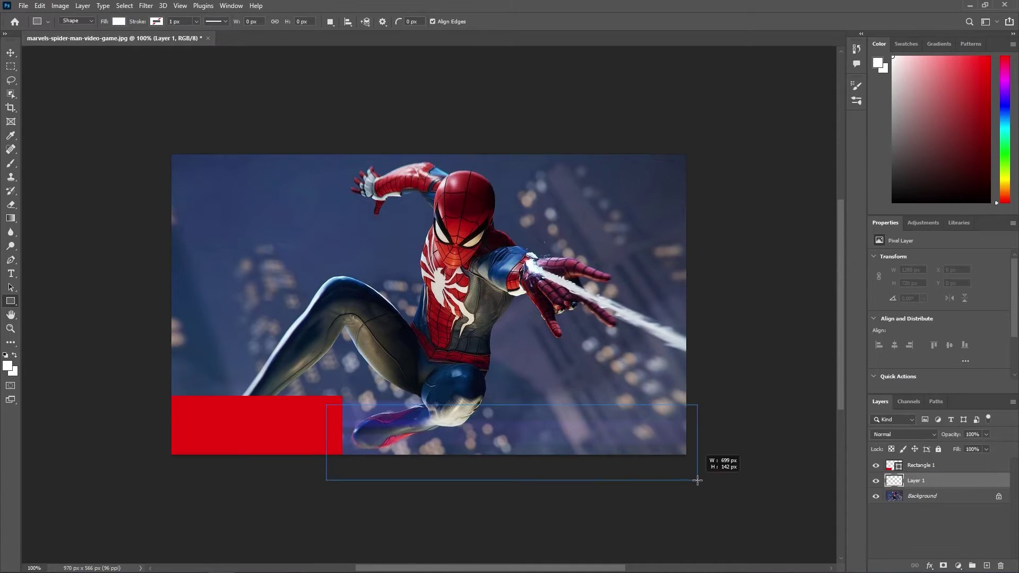
{"action": "key", "text": "v"}
{"action": "left_click_drag", "start_coordinate": [562, 436], "coordinate": [562, 448]}
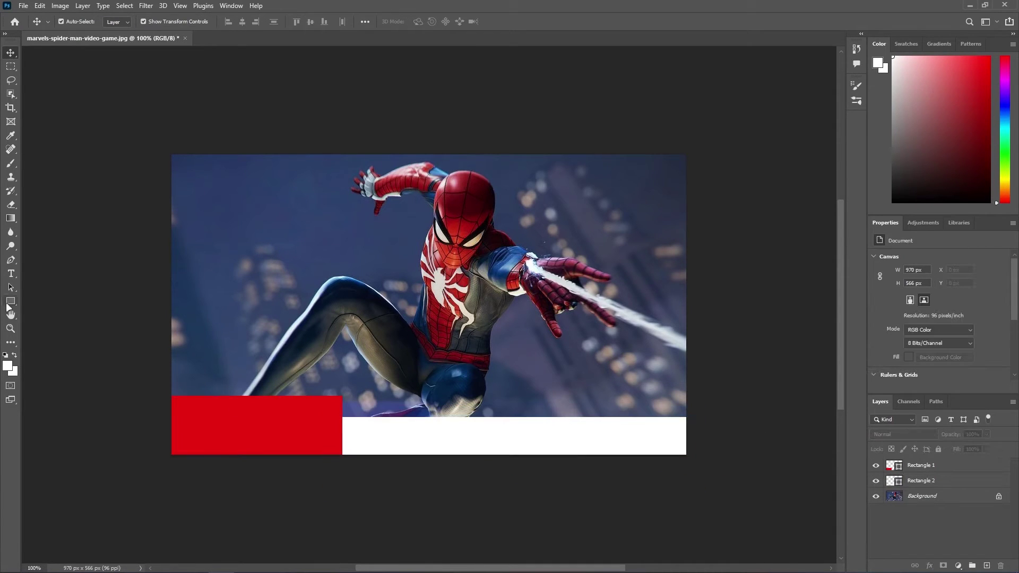
- Add BREAKING text and scale it to fill the red box
{"action": "key", "text": "t"}
{"action": "left_click", "coordinate": [204, 403]}
{"action": "type", "text": "BREAKING"}
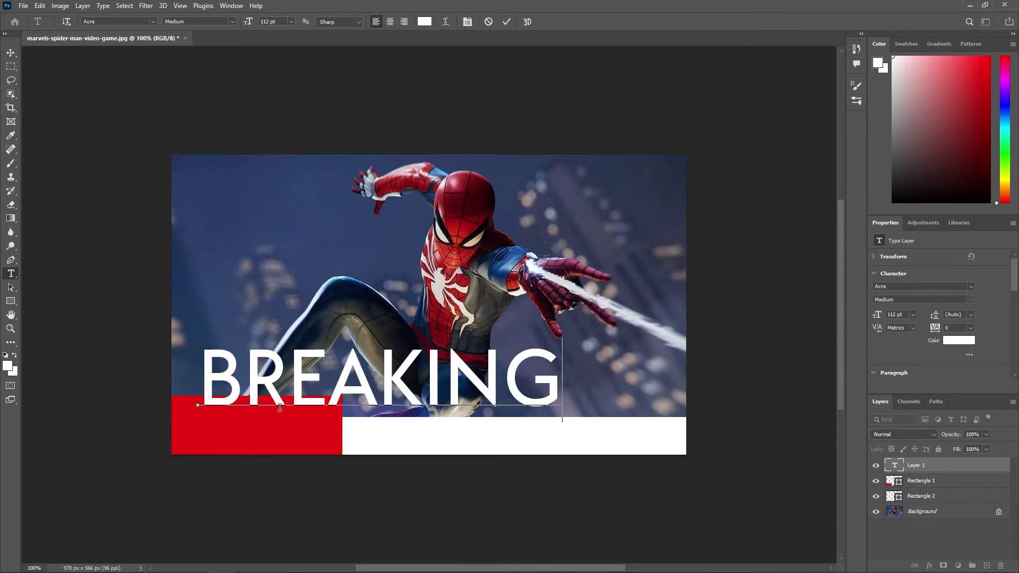
{"action": "key", "text": "ctrl+Return"}
{"action": "key", "text": "v"}
{"action": "mouse_move", "coordinate": [204, 348]}
{"action": "left_mouse_down"}
{"action": "mouse_move", "coordinate": [290, 416]}
{"action": "mouse_move", "coordinate": [217, 410]}
{"action": "left_mouse_up"}
{"action": "left_click_drag", "start_coordinate": [289, 417], "coordinate": [338, 417]}
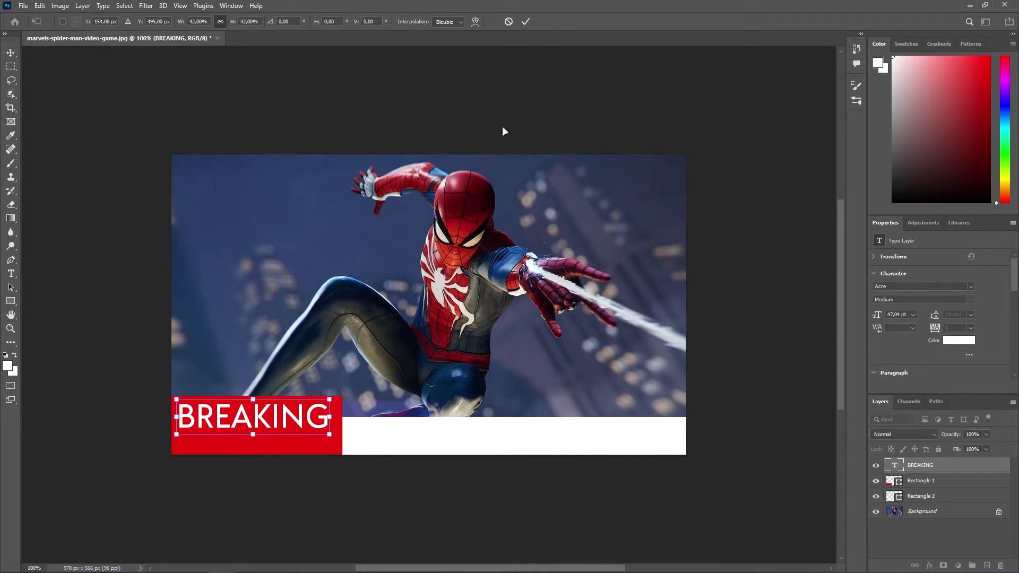
{"action": "left_click_drag", "start_coordinate": [266, 411], "coordinate": [269, 411]}
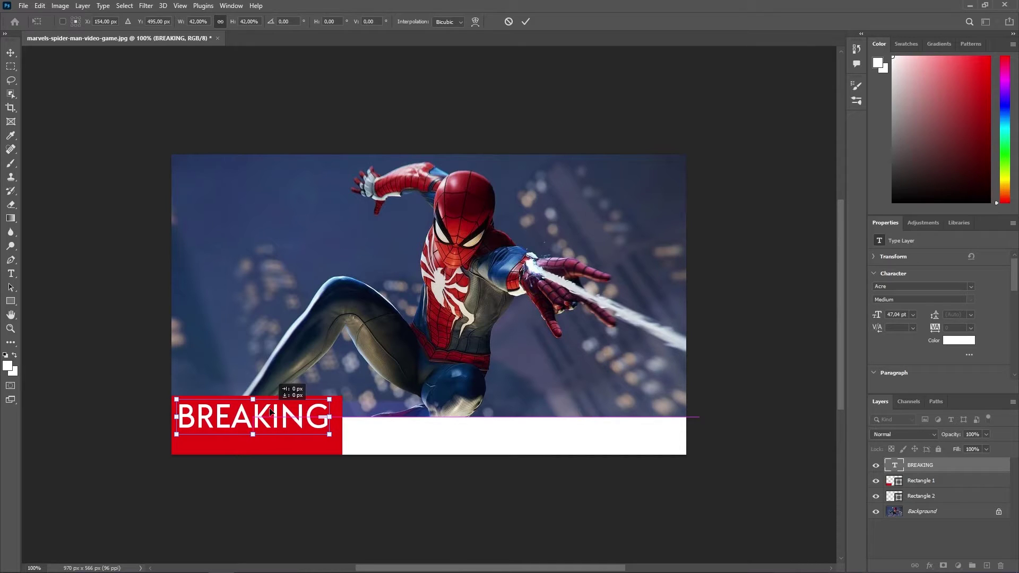
{"action": "key", "text": "Return"}
- Add the NEWS text and shrink it into place under BREAKING
{"action": "key", "text": "t"}
{"action": "left_click", "coordinate": [237, 452]}
{"action": "type", "text": "NEWS"}
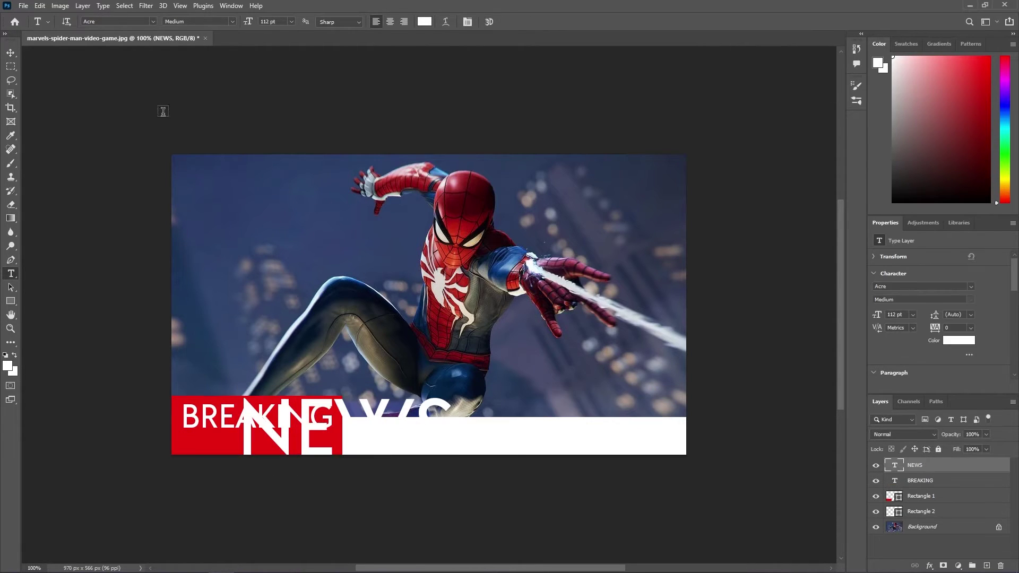
{"action": "key", "text": "ctrl+Return"}
{"action": "key", "text": "ctrl+t"}
{"action": "mouse_move", "coordinate": [382, 375]}
{"action": "left_mouse_down"}
{"action": "mouse_move", "coordinate": [273, 419]}
{"action": "mouse_move", "coordinate": [273, 443]}
{"action": "left_mouse_up"}
{"action": "left_click", "coordinate": [525, 21]}
{"action": "left_click", "coordinate": [276, 106]}
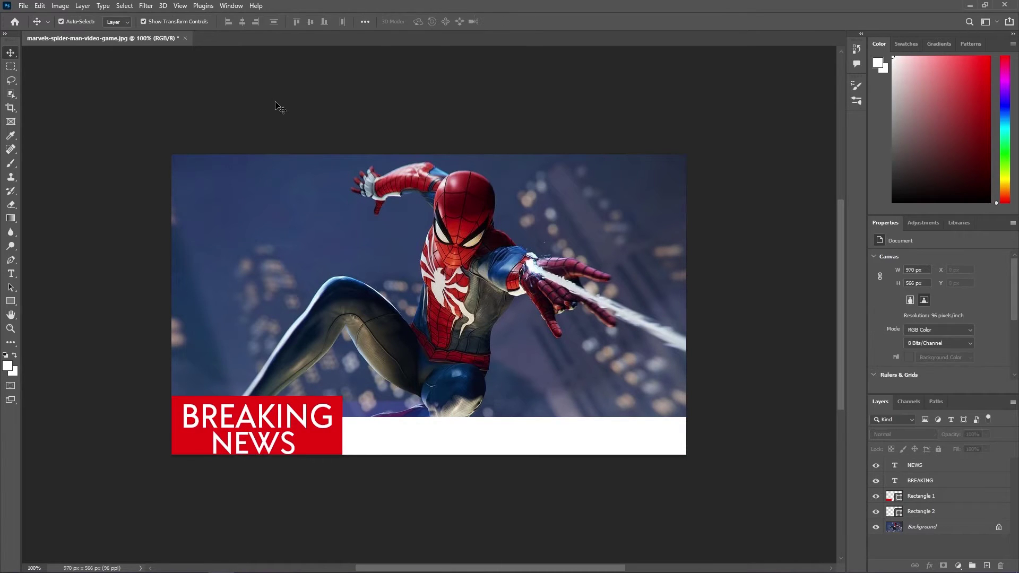
- Make the SPIDER-MAN IS DEAD headline near-black and scale it into the white bar
{"action": "key", "text": "t"}
{"action": "left_click", "coordinate": [414, 444]}
{"action": "type", "text": "SPIDER"}
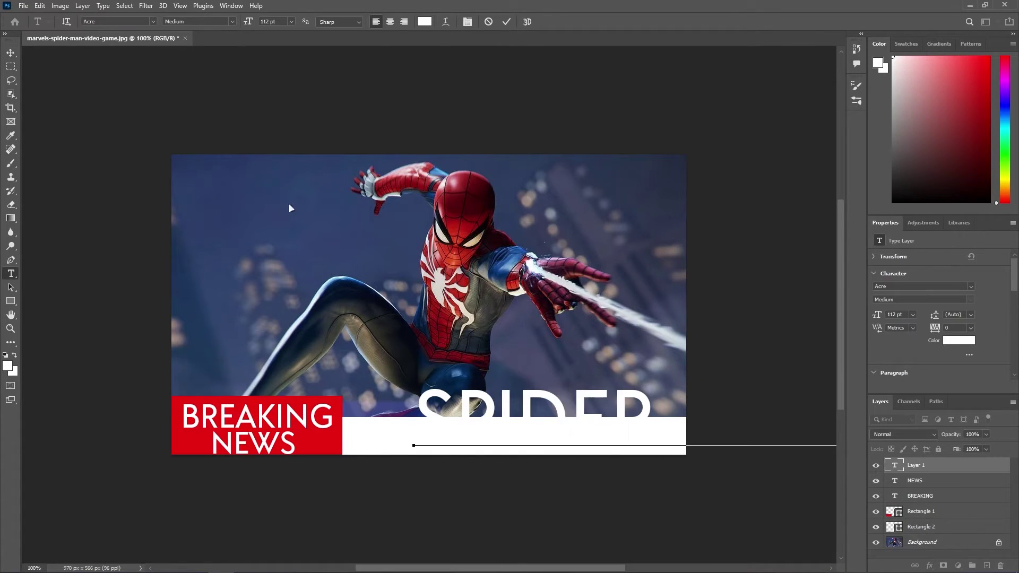
{"action": "key", "text": "ctrl+a"}
{"action": "left_click", "coordinate": [424, 22]}
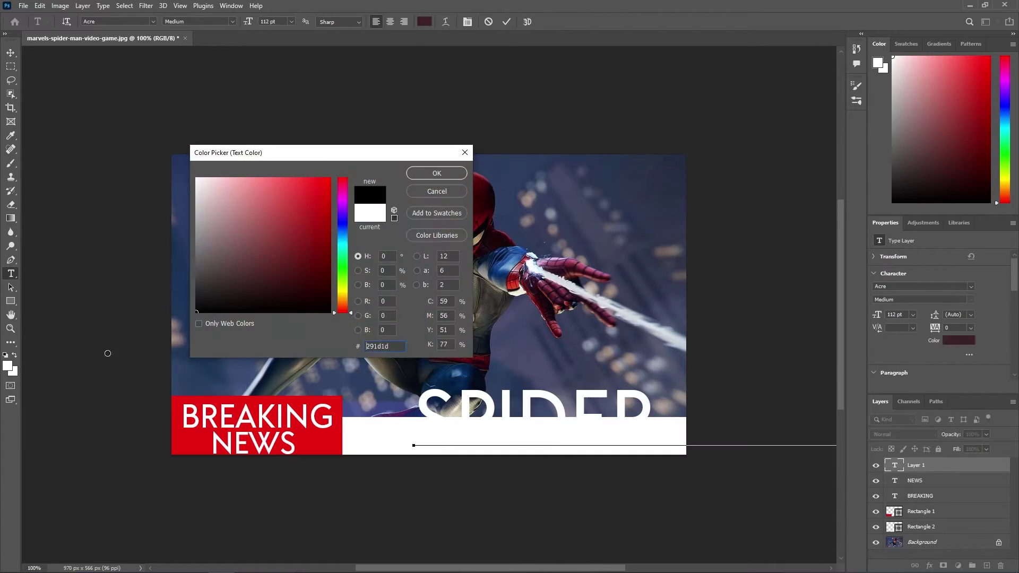
{"action": "left_click", "coordinate": [432, 173]}
{"action": "key", "text": "ctrl+Return"}
{"action": "key", "text": "ctrl+t"}
{"action": "mouse_move", "coordinate": [424, 390]}
{"action": "left_mouse_down"}
{"action": "mouse_move", "coordinate": [439, 397]}
{"action": "mouse_move", "coordinate": [329, 393]}
{"action": "left_mouse_up"}
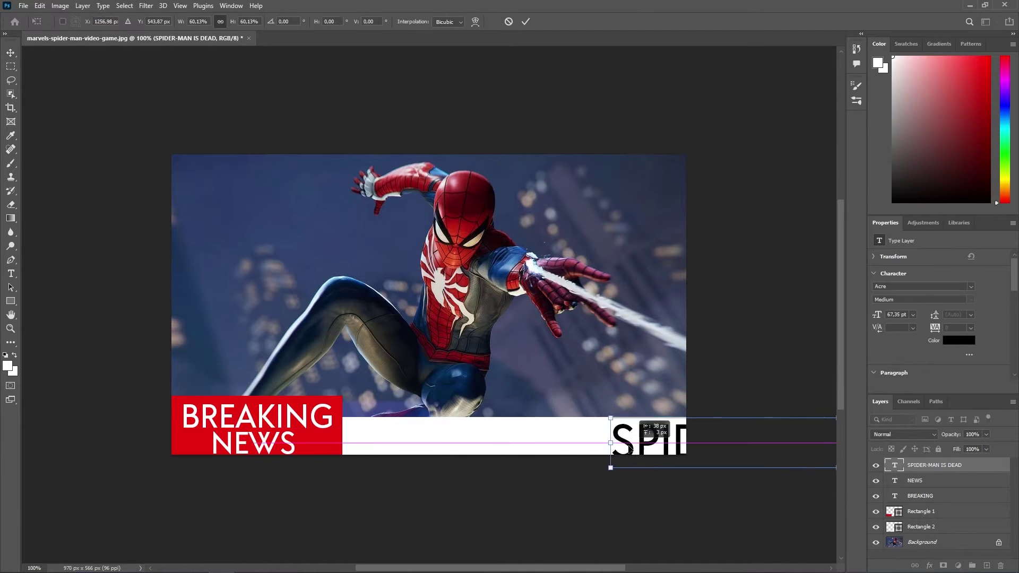
{"action": "left_click_drag", "start_coordinate": [697, 471], "coordinate": [707, 459]}
{"action": "mouse_move", "coordinate": [424, 443]}
{"action": "left_mouse_down"}
{"action": "mouse_move", "coordinate": [447, 446]}
{"action": "mouse_move", "coordinate": [392, 439]}
{"action": "left_mouse_up"}
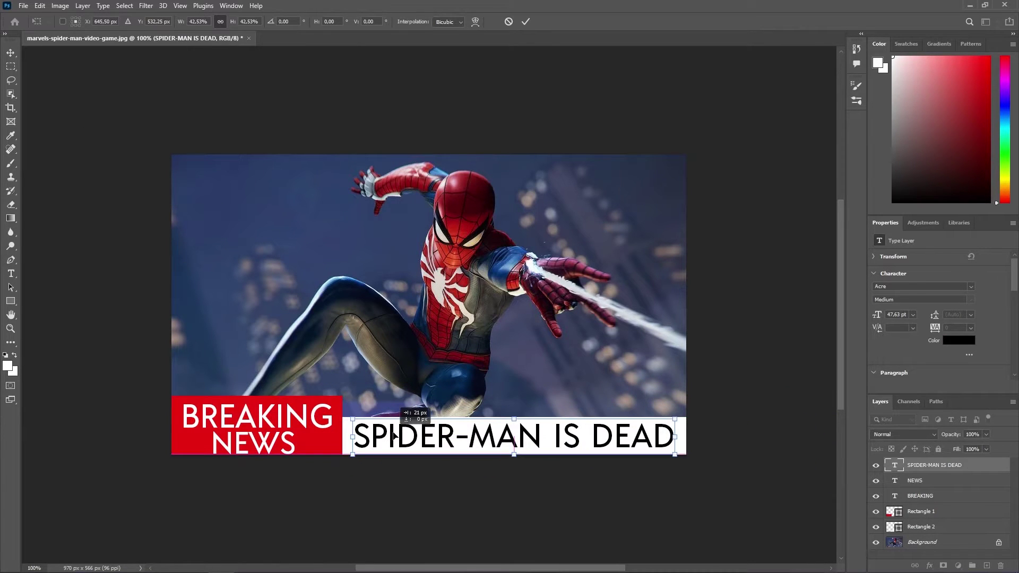
{"action": "left_click", "coordinate": [546, 59]}
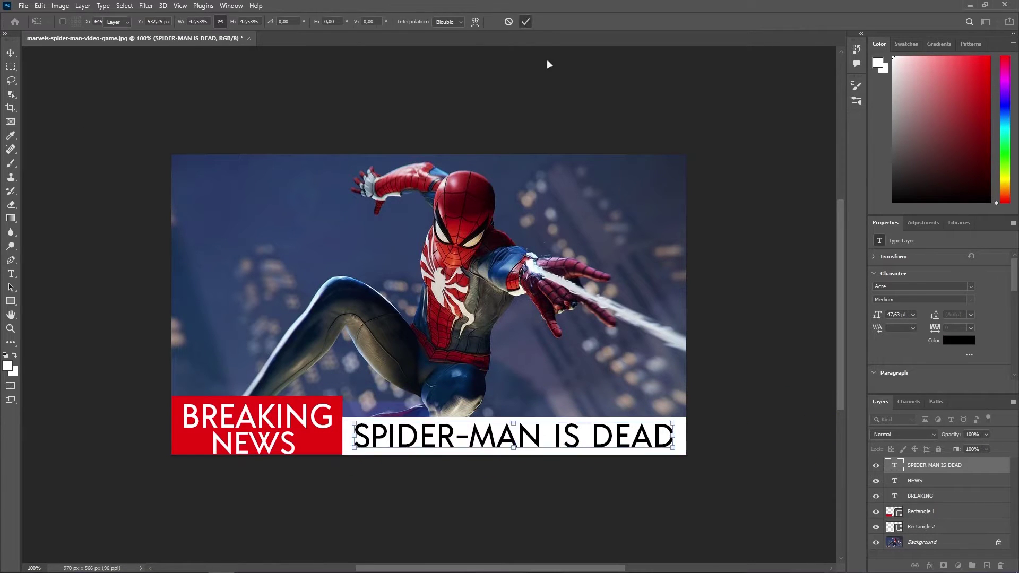
- Give the BREAKING and NEWS text layers drop shadows via Blending Options
{"action": "right_click", "coordinate": [929, 496]}
{"action": "left_click", "coordinate": [902, 10]}
{"action": "left_click", "coordinate": [58, 327]}
{"action": "left_click", "coordinate": [395, 147]}
{"action": "right_click", "coordinate": [923, 480]}
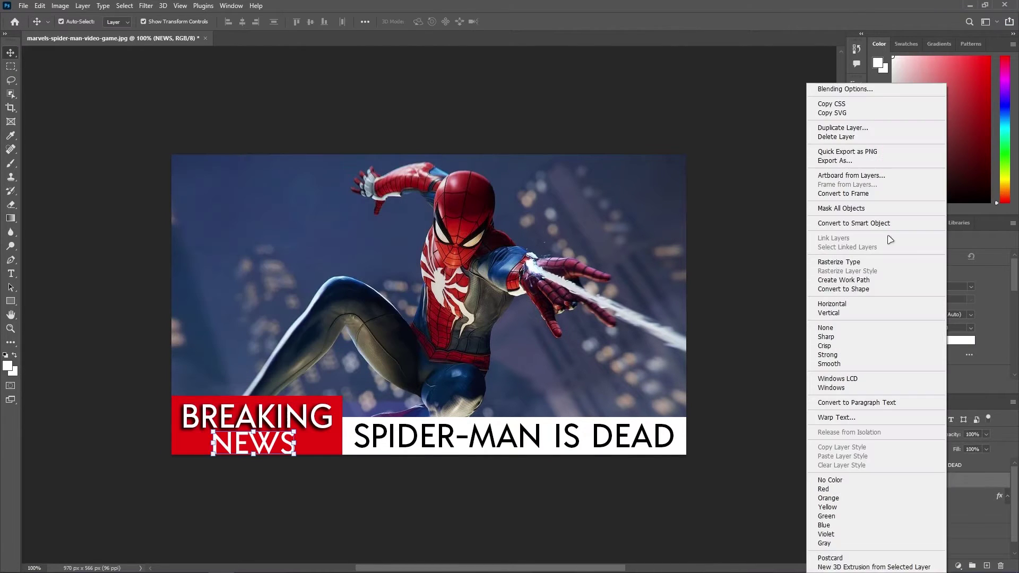
{"action": "left_click", "coordinate": [870, 89]}
{"action": "left_click", "coordinate": [59, 327]}
{"action": "left_click", "coordinate": [395, 147]}
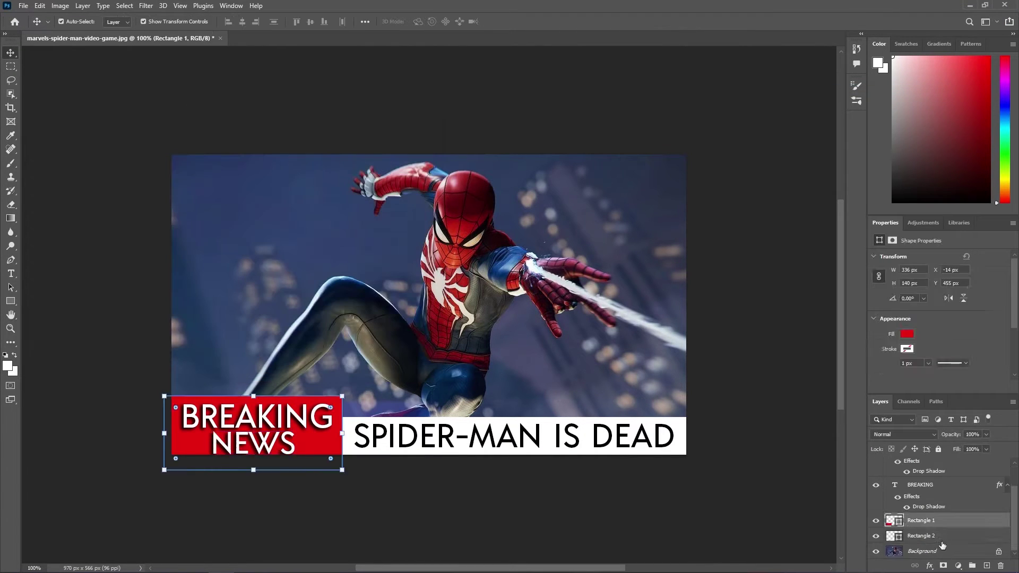
- Try a Black & White adjustment on the background photo layer
{"action": "left_click", "coordinate": [923, 550]}
{"action": "left_click", "coordinate": [146, 5]}
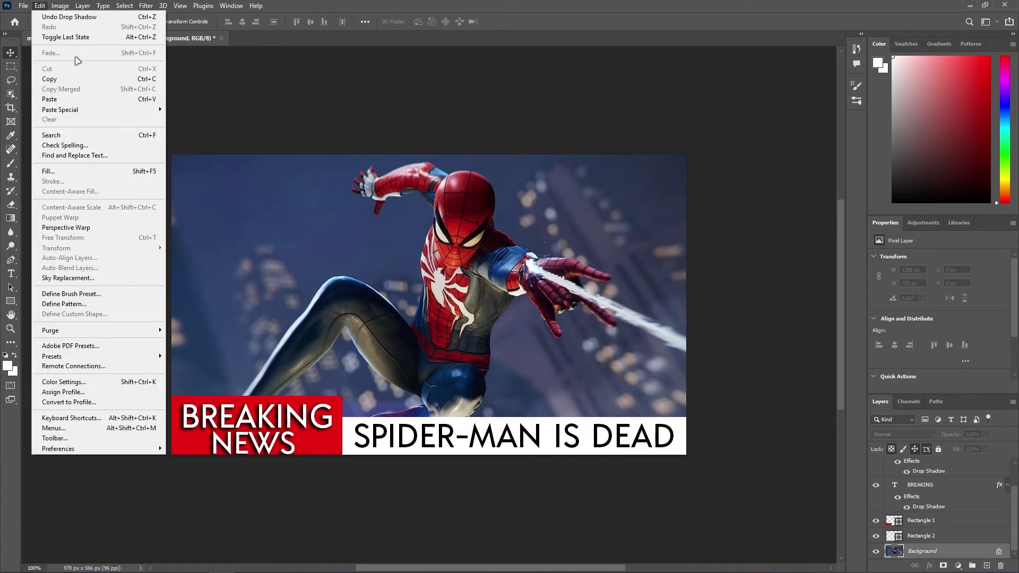
{"action": "left_click", "coordinate": [192, 109]}
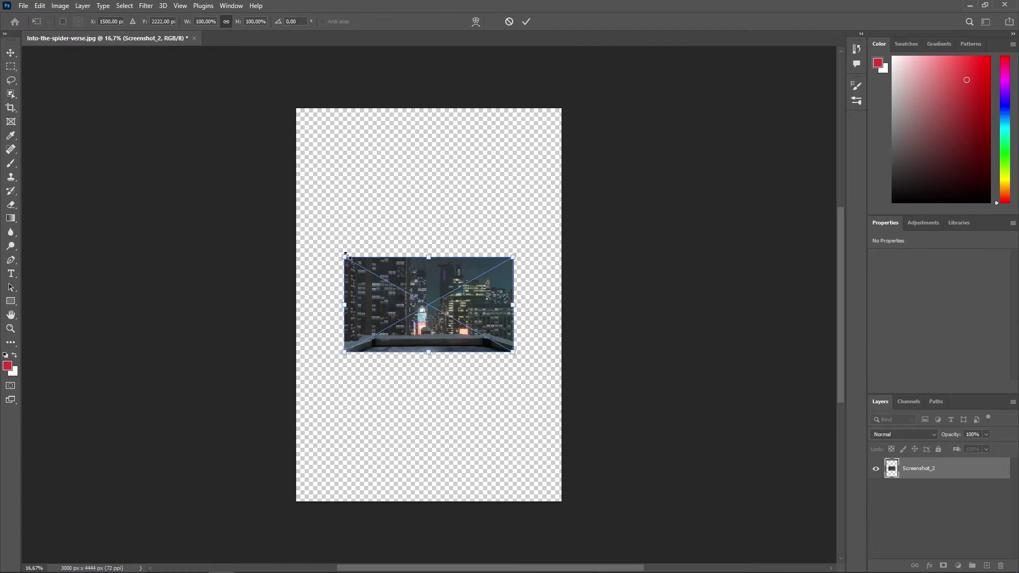
- Enlarge the placed city screenshot, move it down and centre it horizontally
{"action": "left_click_drag", "start_coordinate": [265, 320], "coordinate": [179, 269]}
{"action": "left_click_drag", "start_coordinate": [385, 329], "coordinate": [432, 329]}
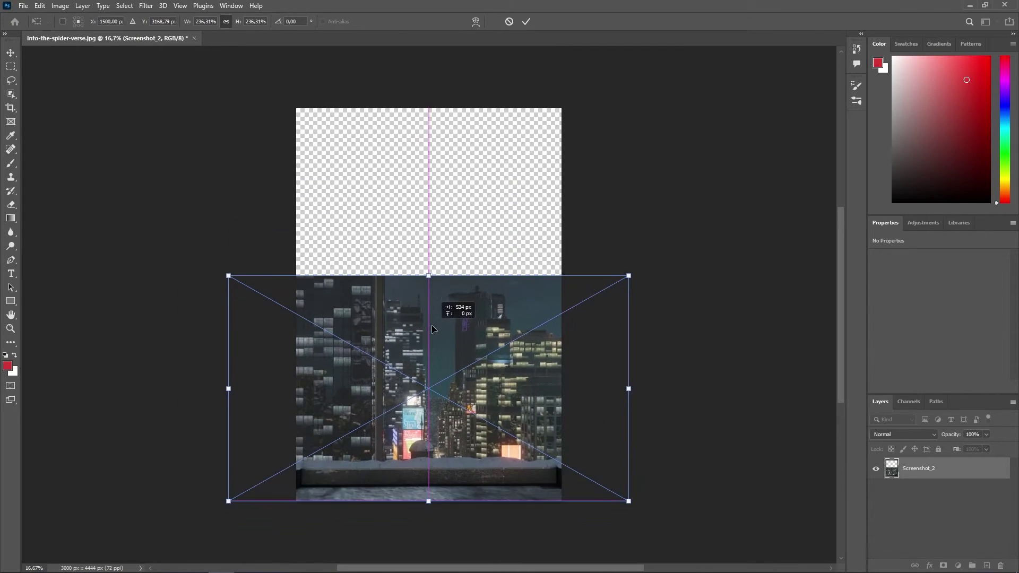
{"action": "left_click", "coordinate": [526, 22]}
- Lasso the snowy rooftop ledge and copy it onto its own layer with Ctrl+J
{"action": "key", "text": "z"}
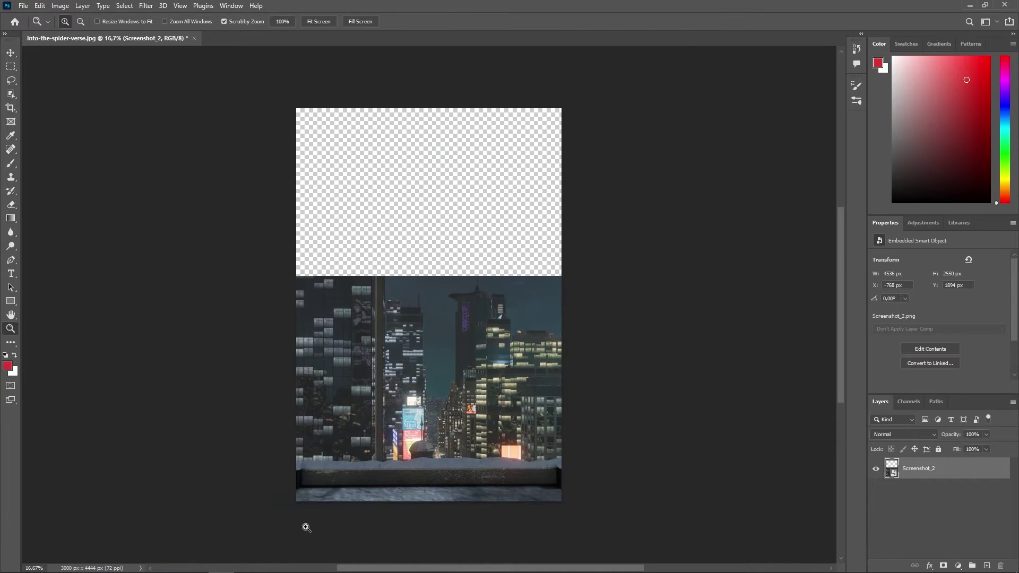
{"action": "left_click", "coordinate": [306, 527]}
{"action": "key", "text": "l"}
{"action": "left_click_drag", "start_coordinate": [206, 366], "coordinate": [233, 368]}
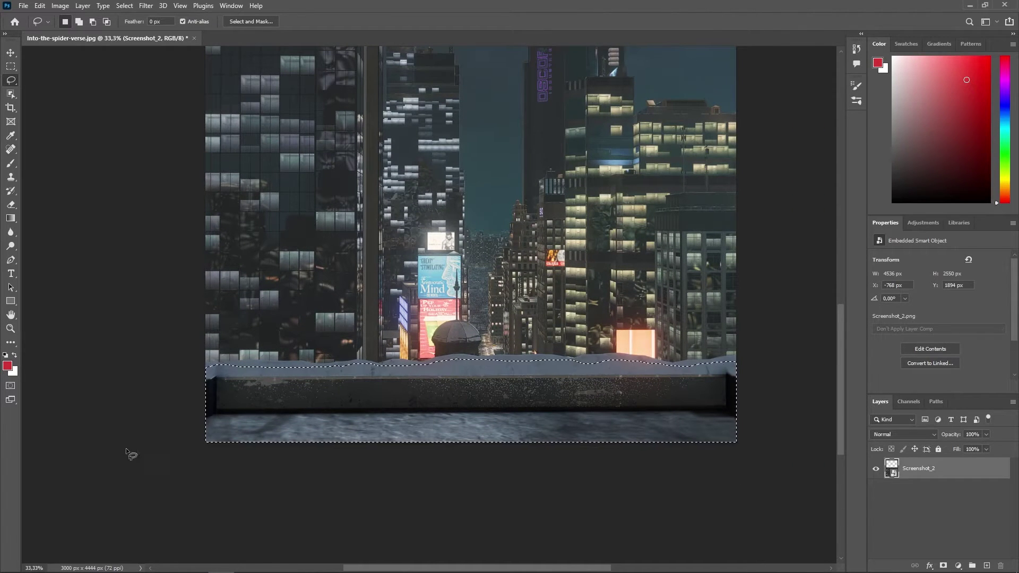
{"action": "key", "text": "ctrl+j"}
{"action": "scroll", "coordinate": [371, 321], "scroll_direction": "down", "scroll_amount": 5}
{"action": "key", "text": "z"}
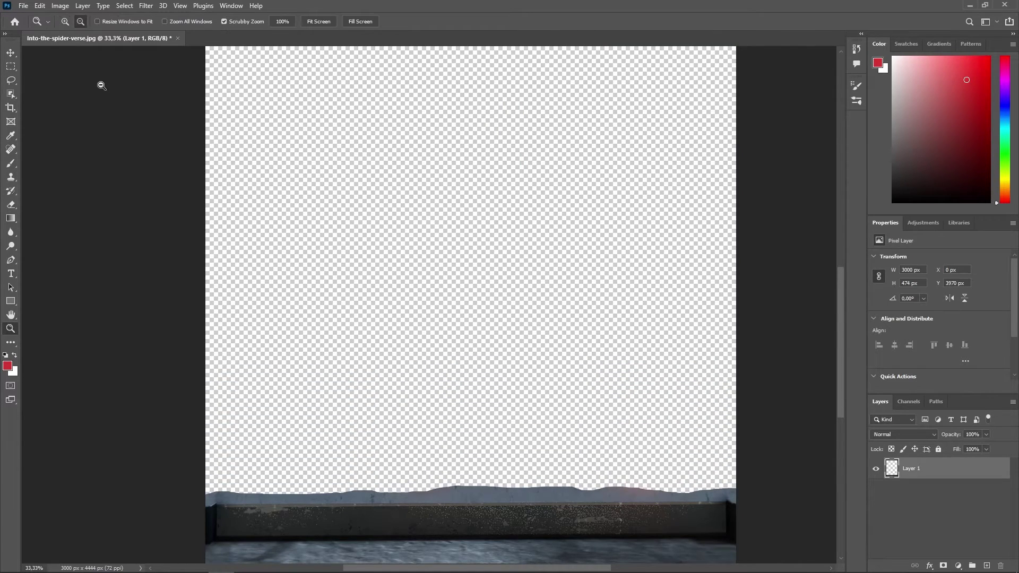
{"action": "left_click", "coordinate": [102, 85], "text": "alt"}
- Place the Times Square street image, flip it horizontally and enlarge it to cover the canvas
{"action": "left_click", "coordinate": [11, 53]}
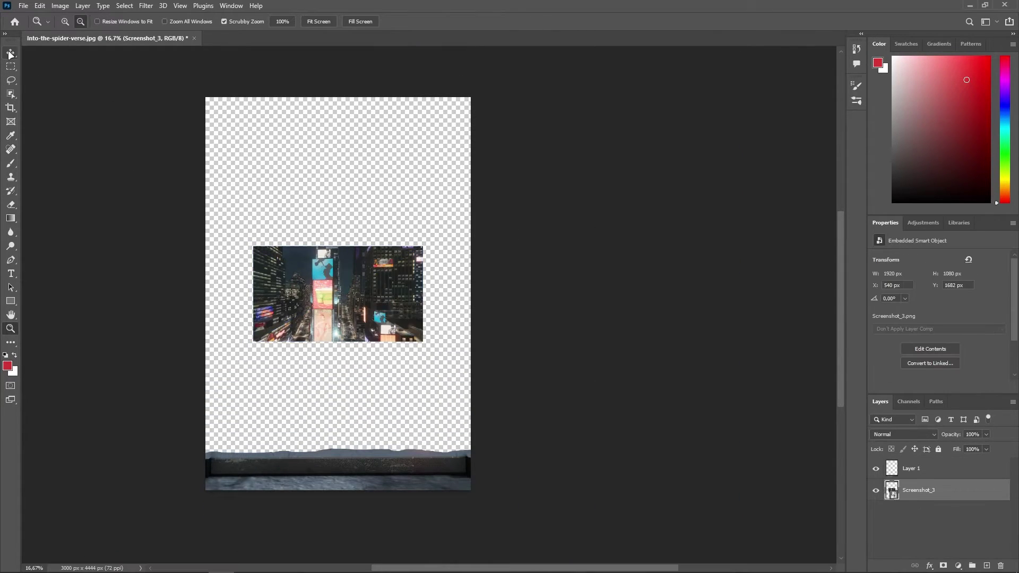
{"action": "key", "text": "ctrl+minus"}
{"action": "left_click", "coordinate": [40, 6]}
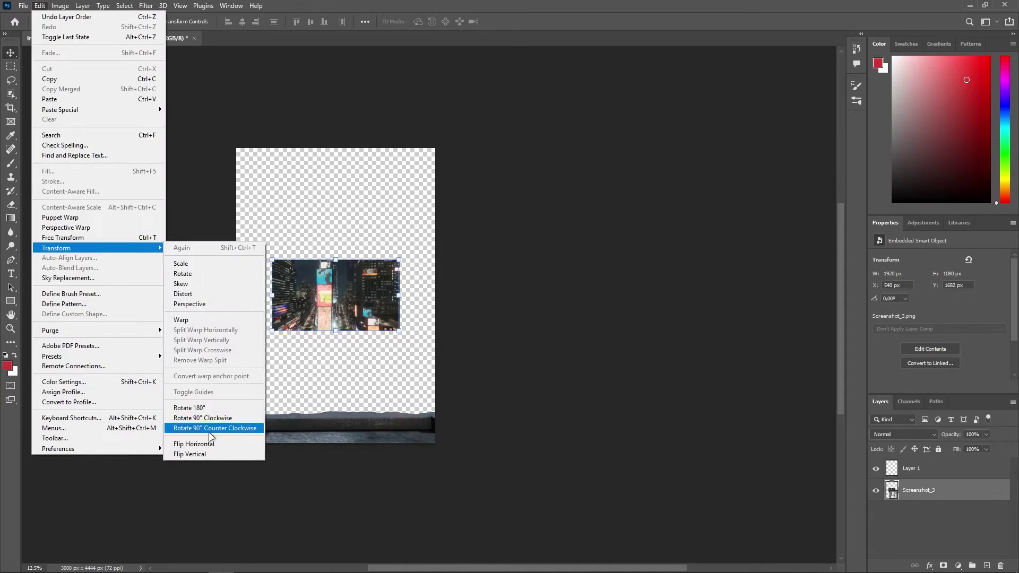
{"action": "left_click", "coordinate": [276, 397]}
{"action": "key", "text": "ctrl+t"}
{"action": "left_click_drag", "start_coordinate": [297, 314], "coordinate": [665, 132]}
{"action": "left_click_drag", "start_coordinate": [591, 227], "coordinate": [402, 225]}
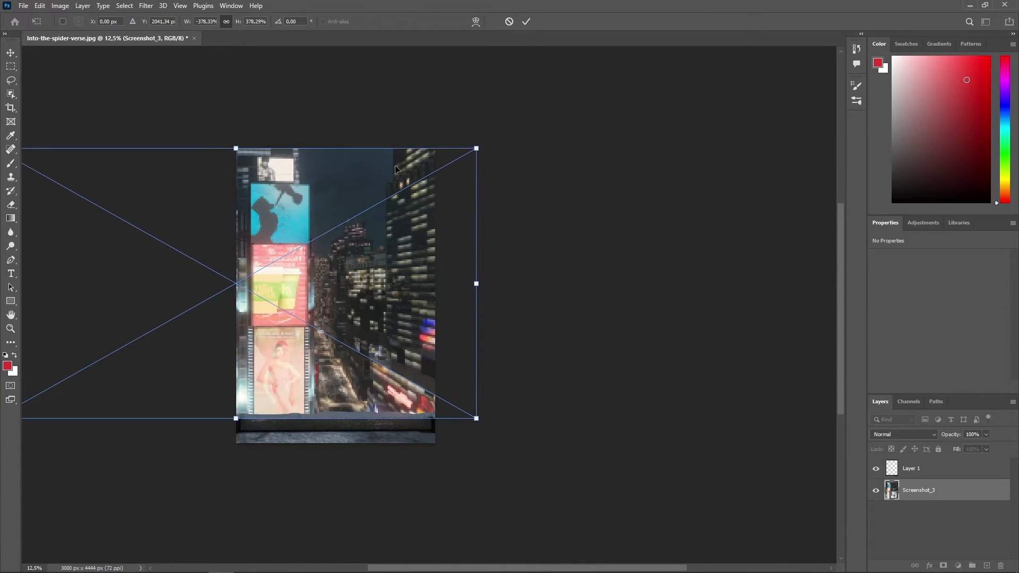
{"action": "left_click", "coordinate": [587, 223]}
- Zoom into the sky between the buildings and set the first Pen anchor at its top edge
{"action": "key", "text": "z"}
{"action": "left_click_drag", "start_coordinate": [243, 173], "coordinate": [236, 203]}
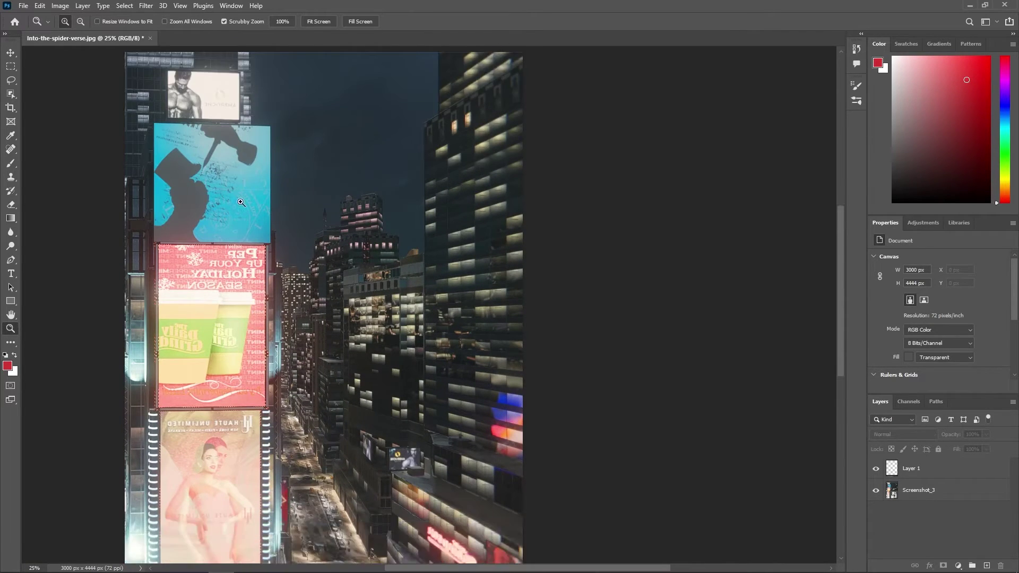
{"action": "left_click", "coordinate": [235, 202]}
{"action": "right_click", "coordinate": [12, 262]}
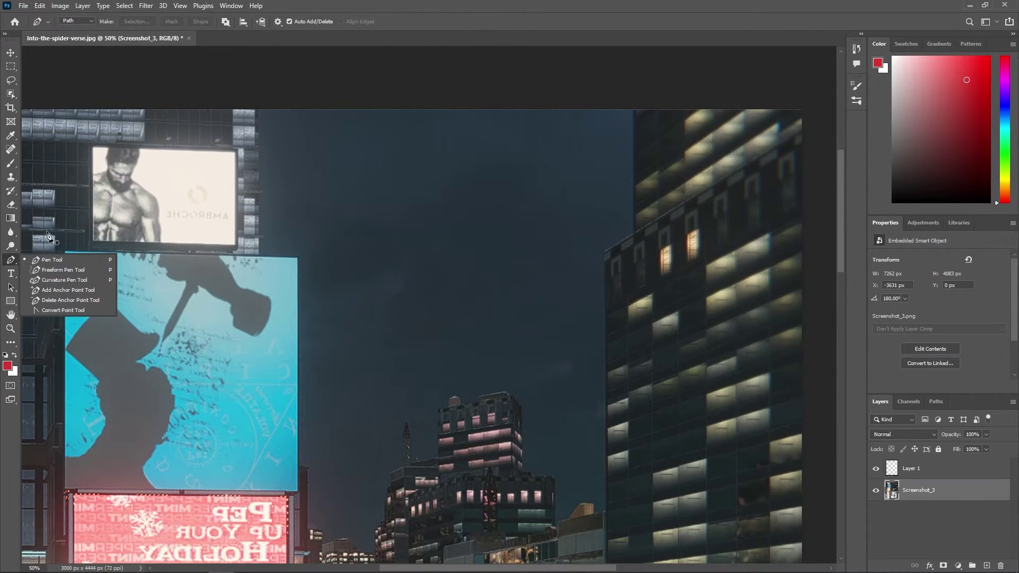
{"action": "left_click", "coordinate": [261, 108]}
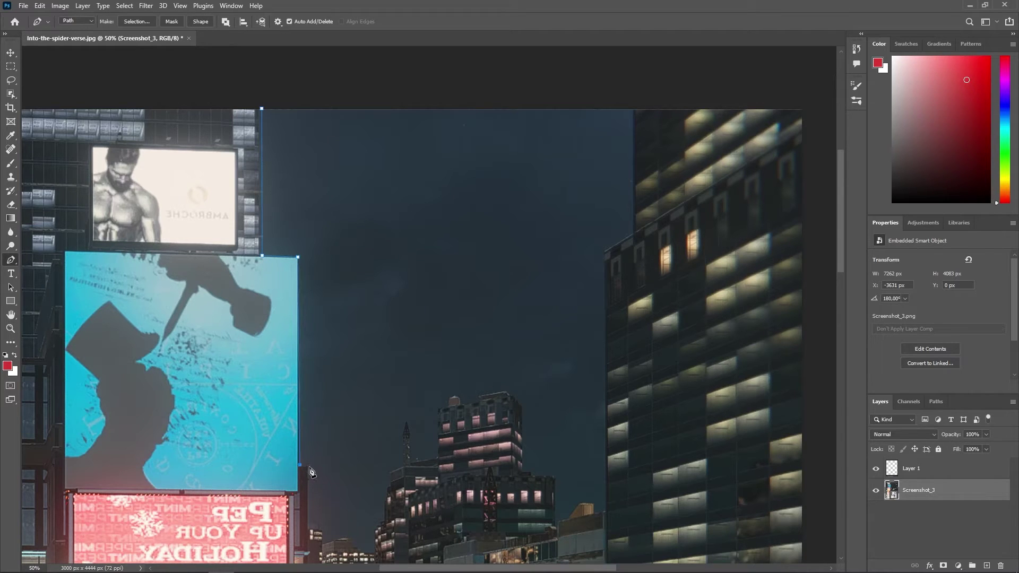
- Trace the skyline with the Pen Tool and close the sky path at its start
{"action": "scroll", "coordinate": [455, 491], "scroll_direction": "down", "scroll_amount": 3}
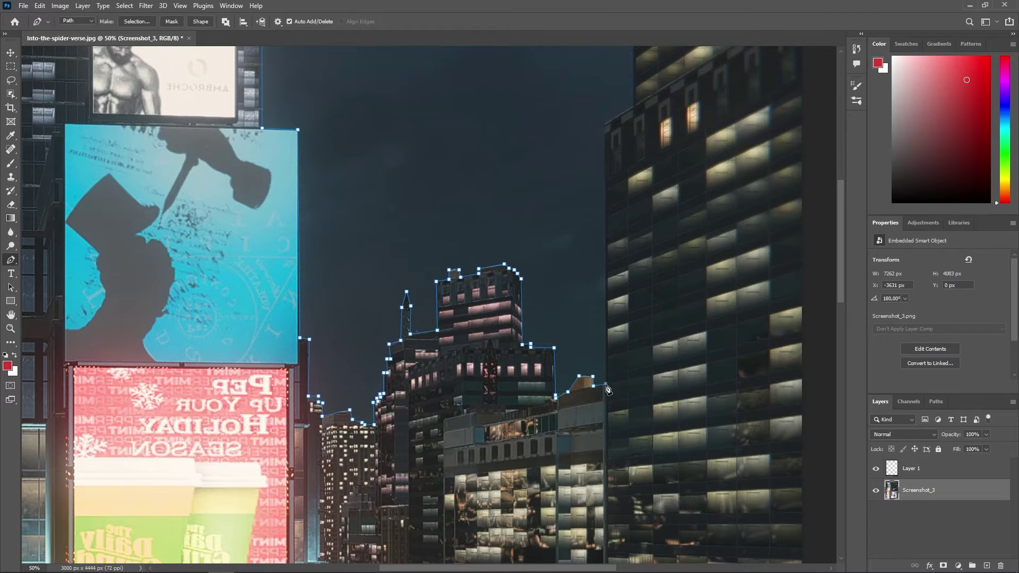
{"action": "scroll", "coordinate": [640, 98], "scroll_direction": "up", "scroll_amount": 2}
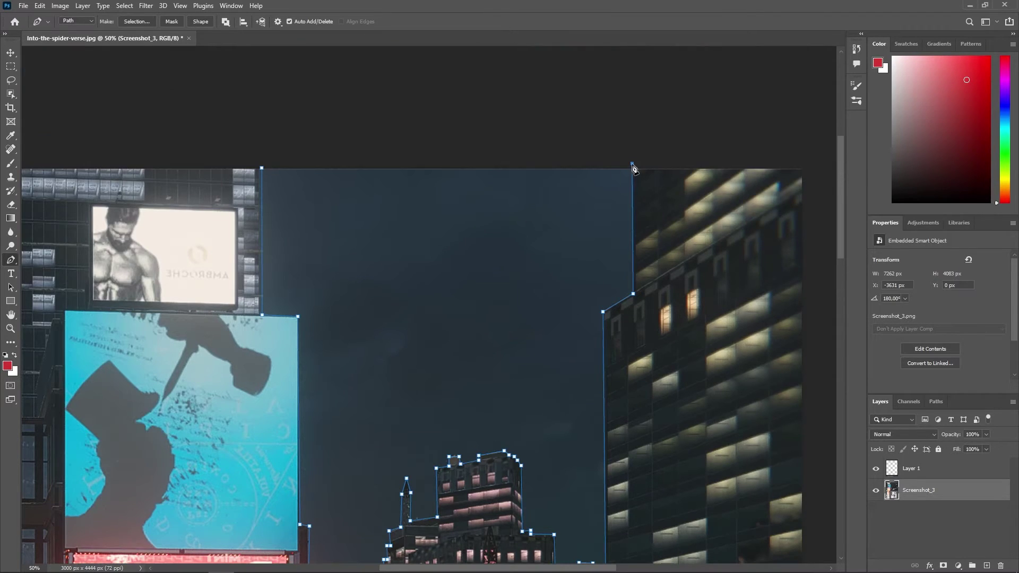
{"action": "scroll", "coordinate": [637, 103], "scroll_direction": "down", "scroll_amount": 1}
{"action": "scroll", "coordinate": [634, 109], "scroll_direction": "down", "scroll_amount": 4}
{"action": "scroll", "coordinate": [631, 115], "scroll_direction": "up", "scroll_amount": 4}
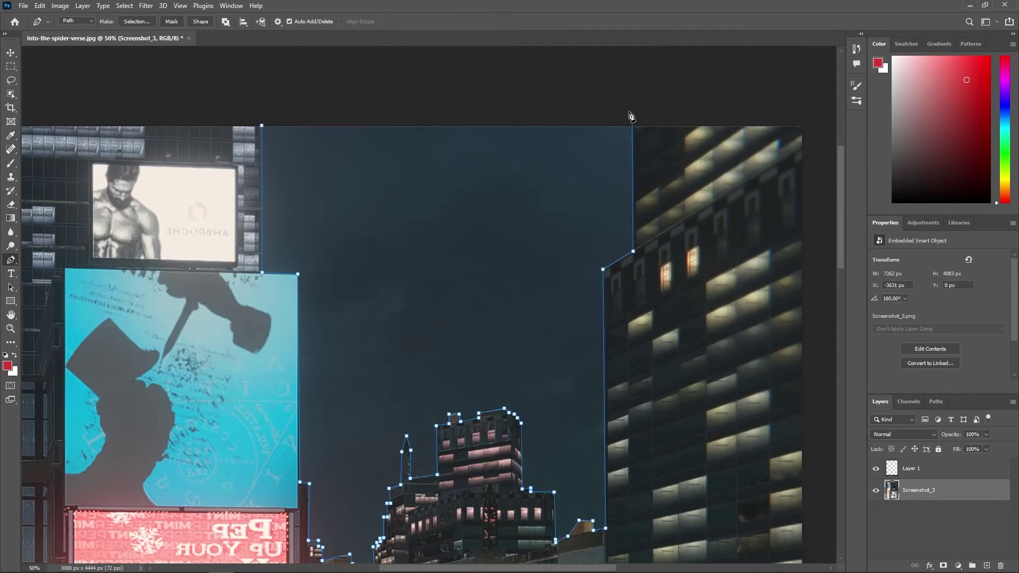
{"action": "left_click", "coordinate": [261, 125]}
- Turn the sky path into a selection and delete the sky inside it
{"action": "right_click", "coordinate": [313, 151]}
{"action": "key", "text": "Return"}
{"action": "right_click", "coordinate": [496, 193]}
{"action": "key", "text": "Escape"}
{"action": "key", "text": "e"}
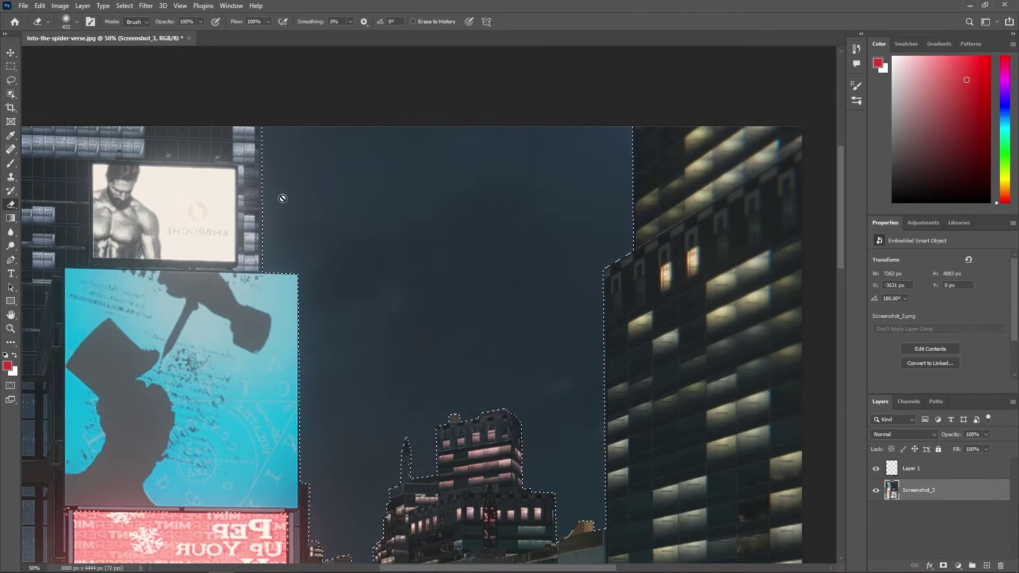
{"action": "key", "text": "Delete"}
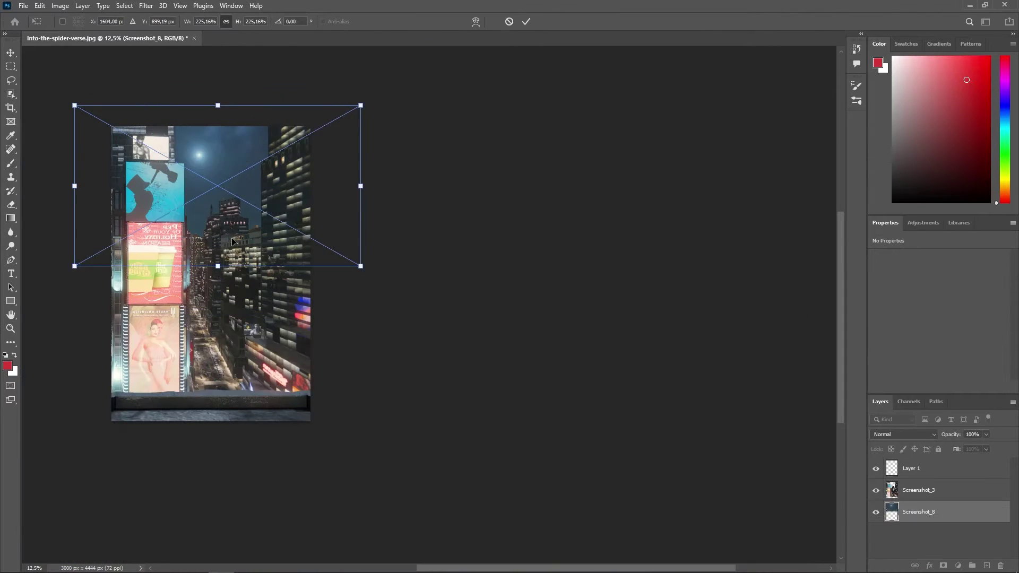
- Shift the moonlit sky image up and right, then zoom in on the poster
{"action": "left_click_drag", "start_coordinate": [232, 241], "coordinate": [236, 240]}
{"action": "left_click", "coordinate": [525, 22]}
{"action": "key", "text": "z"}
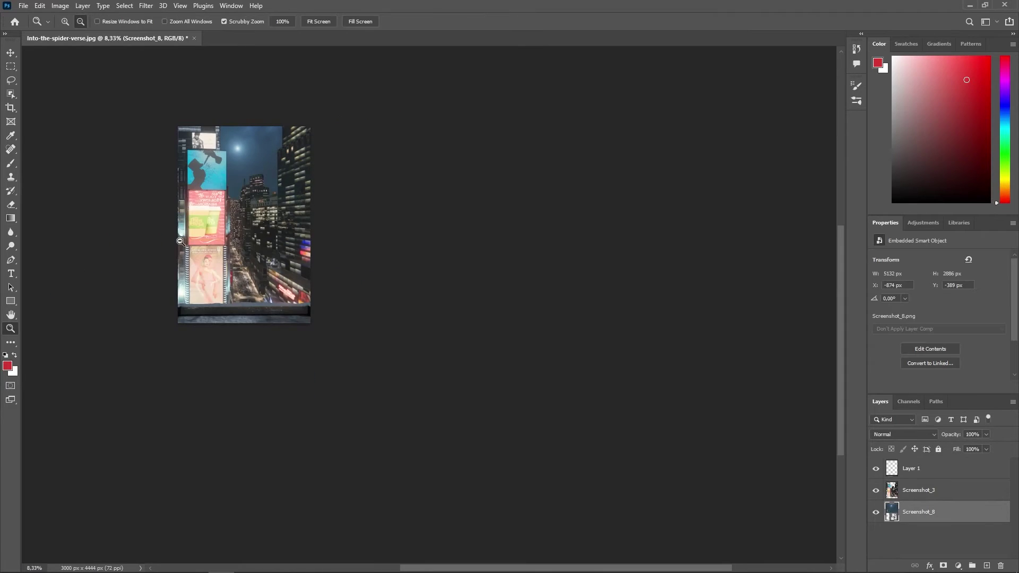
{"action": "left_click", "coordinate": [125, 136]}
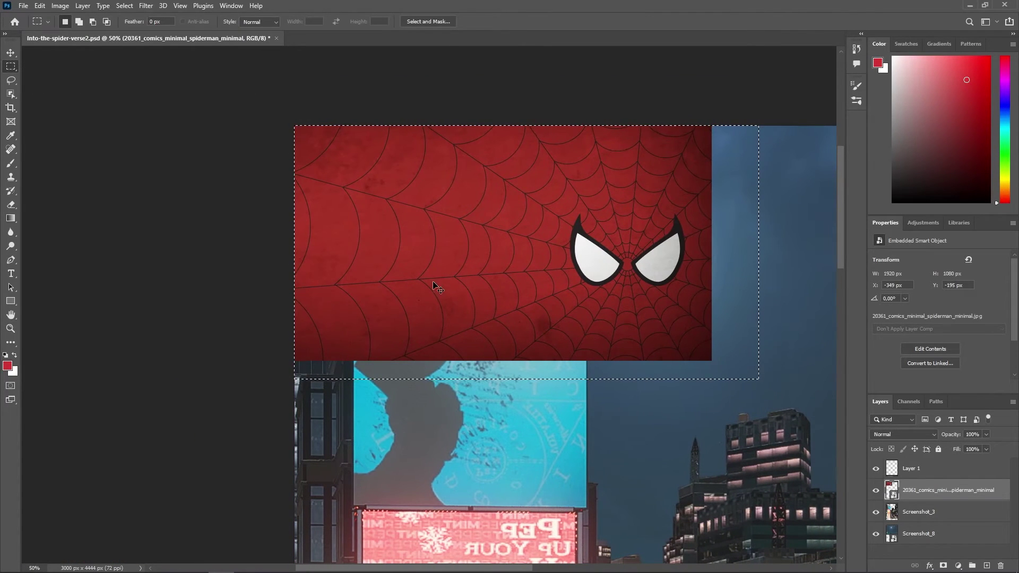
- Rasterize the Spider-Man artwork layer, delete its contents and deselect
{"action": "key", "text": "e"}
{"action": "left_click", "coordinate": [435, 287]}
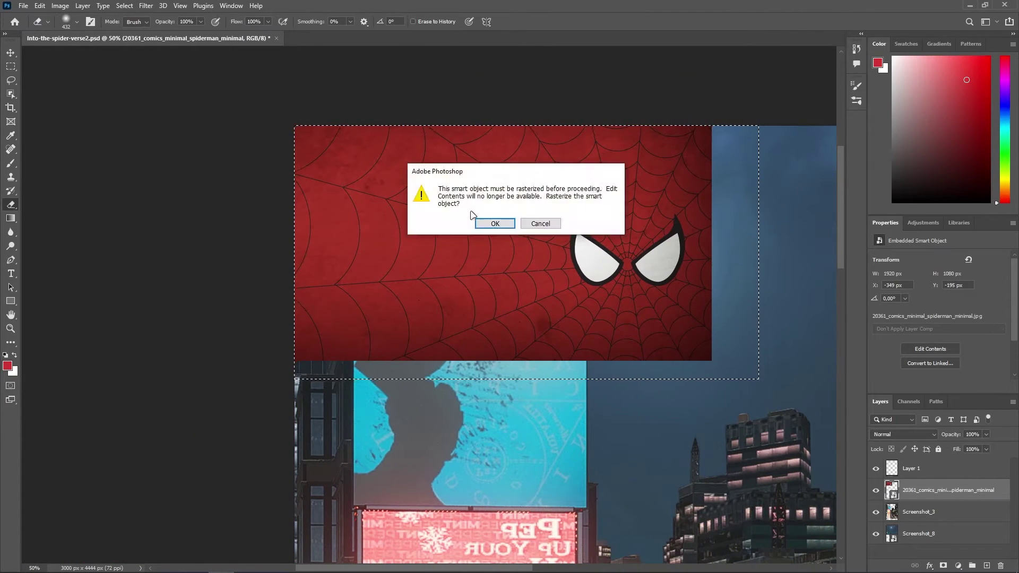
{"action": "left_click", "coordinate": [494, 221]}
{"action": "key", "text": "Delete"}
{"action": "key", "text": "ctrl+d"}
- Zoom in on the top billboard and select the Times Square street layer
{"action": "left_click", "coordinate": [11, 328]}
{"action": "left_click", "coordinate": [425, 175]}
{"action": "left_click", "coordinate": [475, 229]}
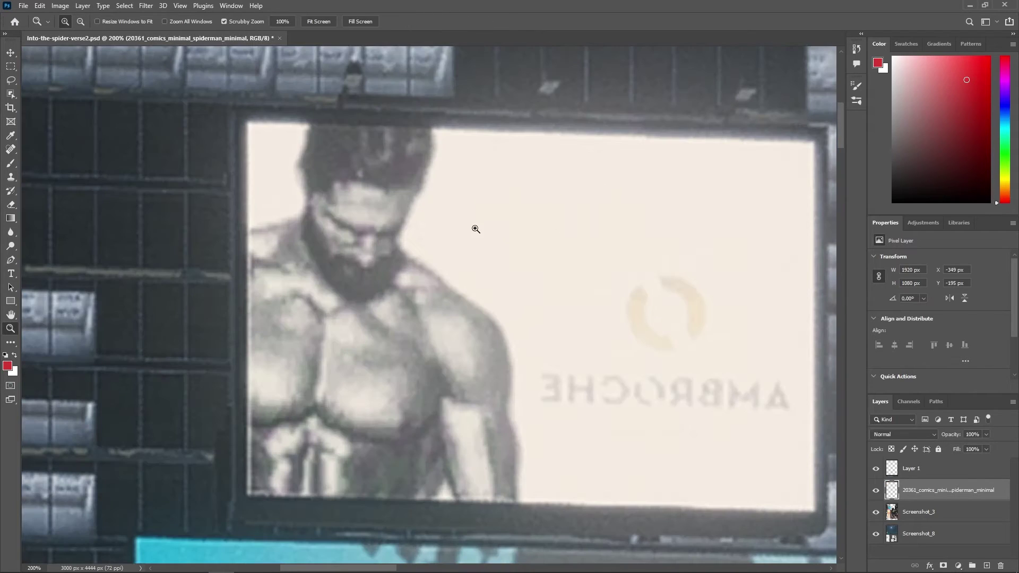
{"action": "left_click", "coordinate": [918, 512]}
- Open Filter > Vanishing Point with the preview at 100% on the top billboard
{"action": "scroll", "coordinate": [477, 266], "scroll_direction": "right", "scroll_amount": 3}
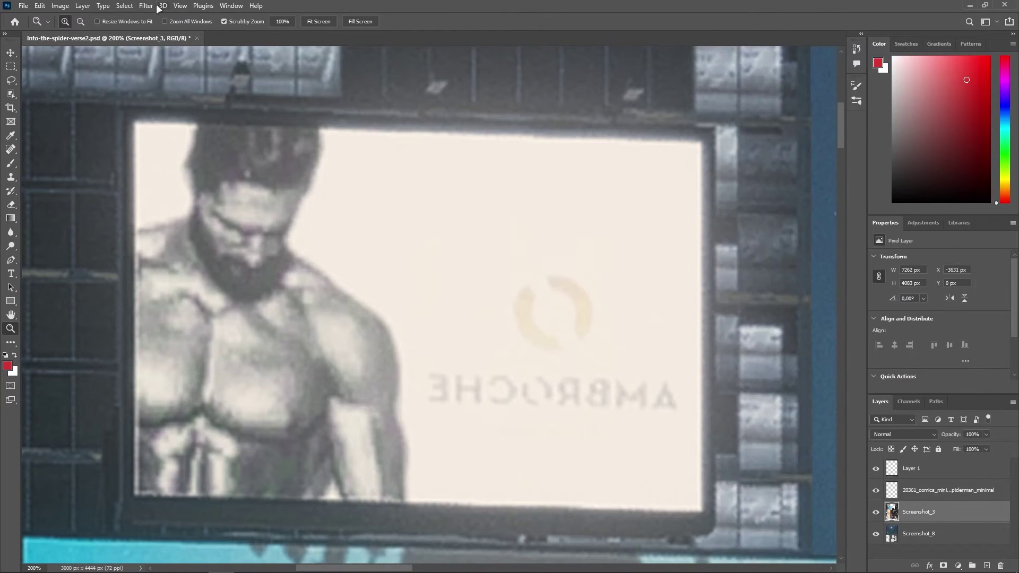
{"action": "left_click", "coordinate": [146, 5]}
{"action": "left_click", "coordinate": [170, 105]}
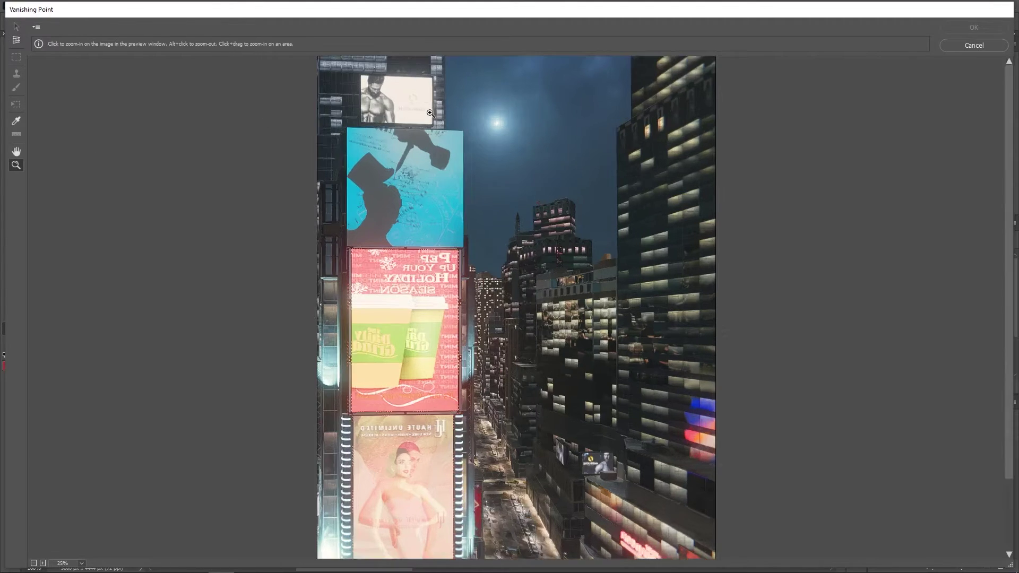
{"action": "left_click", "coordinate": [174, 109]}
{"action": "left_click", "coordinate": [82, 563]}
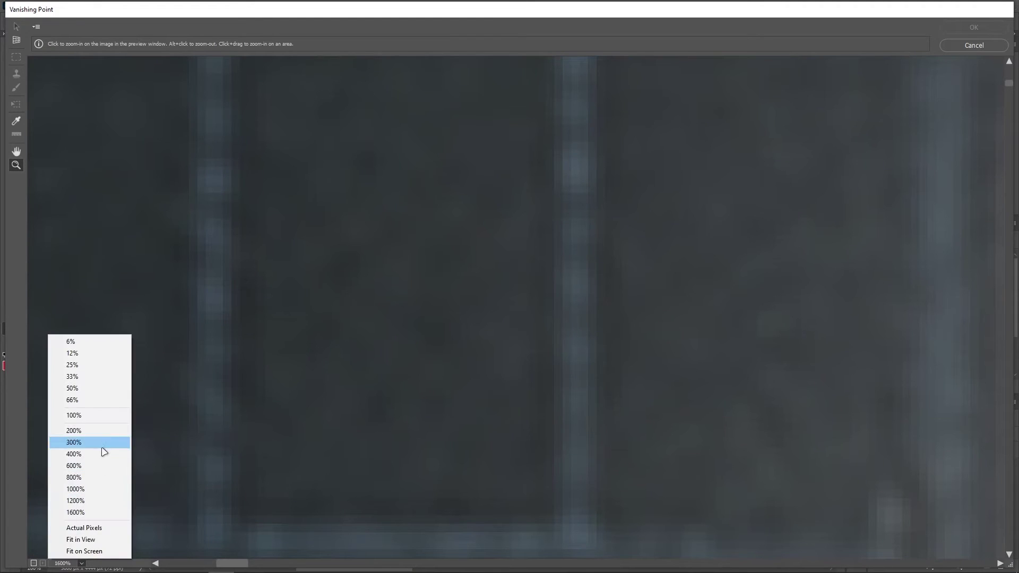
{"action": "left_click", "coordinate": [98, 405]}
{"action": "left_click", "coordinate": [82, 563]}
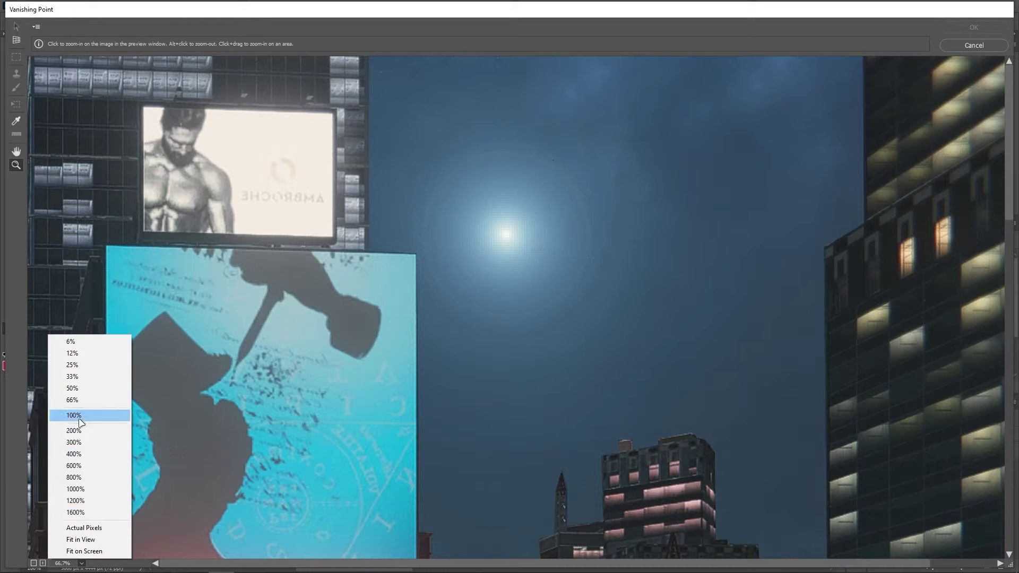
{"action": "left_click", "coordinate": [97, 422]}
{"action": "left_click_drag", "start_coordinate": [1008, 180], "coordinate": [1013, 142]}
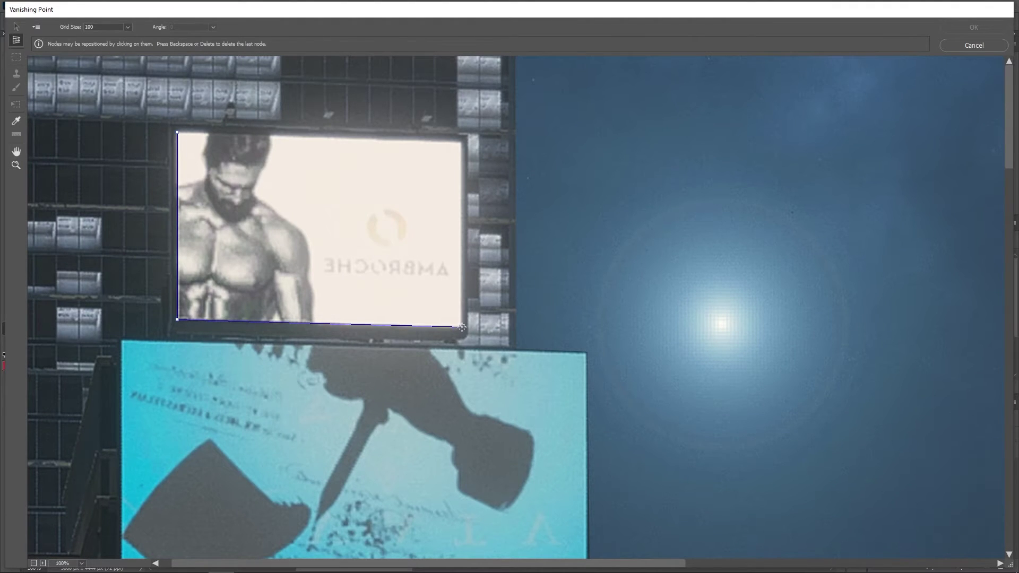
- Paste the Spider-Man eyes artwork and drag it into the top billboard plane
{"action": "key", "text": "ctrl+v"}
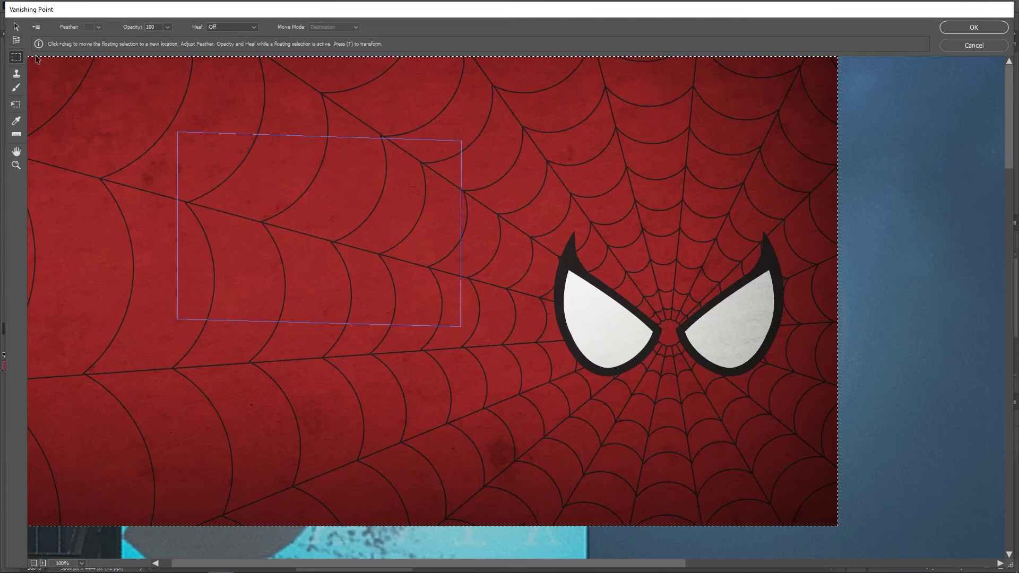
{"action": "key", "text": "m"}
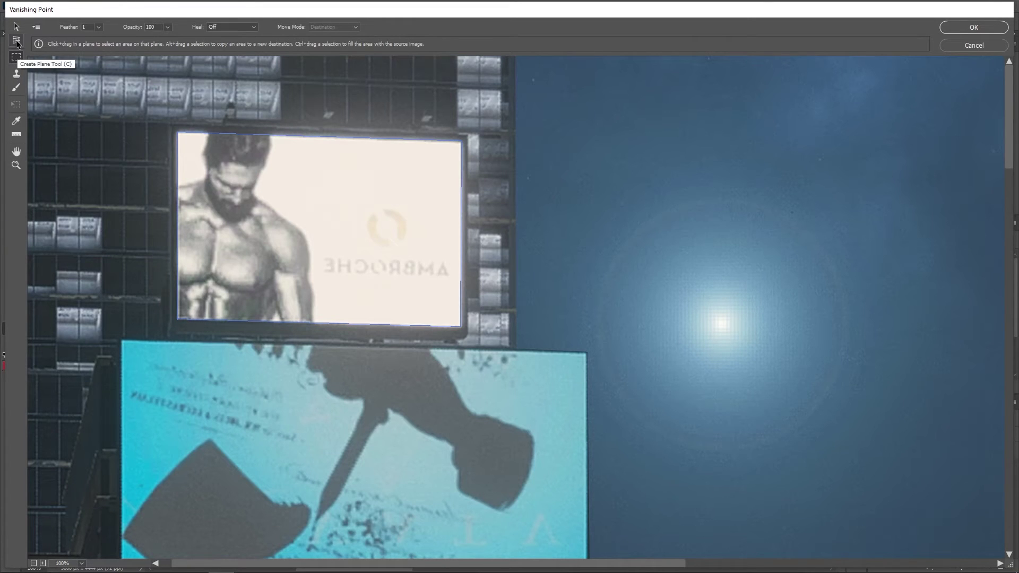
{"action": "key", "text": "ctrl+v"}
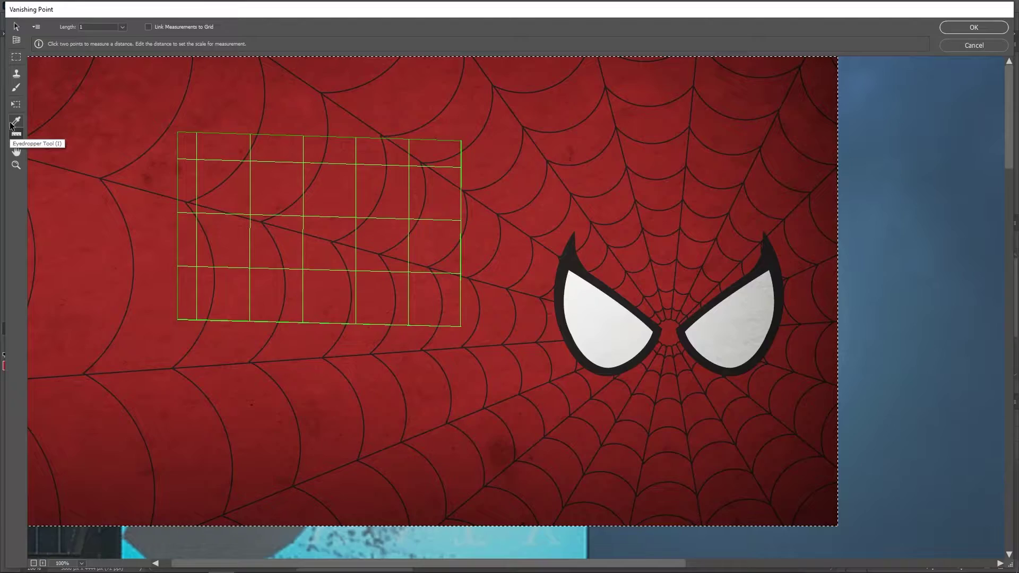
{"action": "mouse_move", "coordinate": [97, 142]}
{"action": "left_mouse_down"}
{"action": "mouse_move", "coordinate": [280, 206]}
{"action": "mouse_move", "coordinate": [87, 138]}
{"action": "left_mouse_up"}
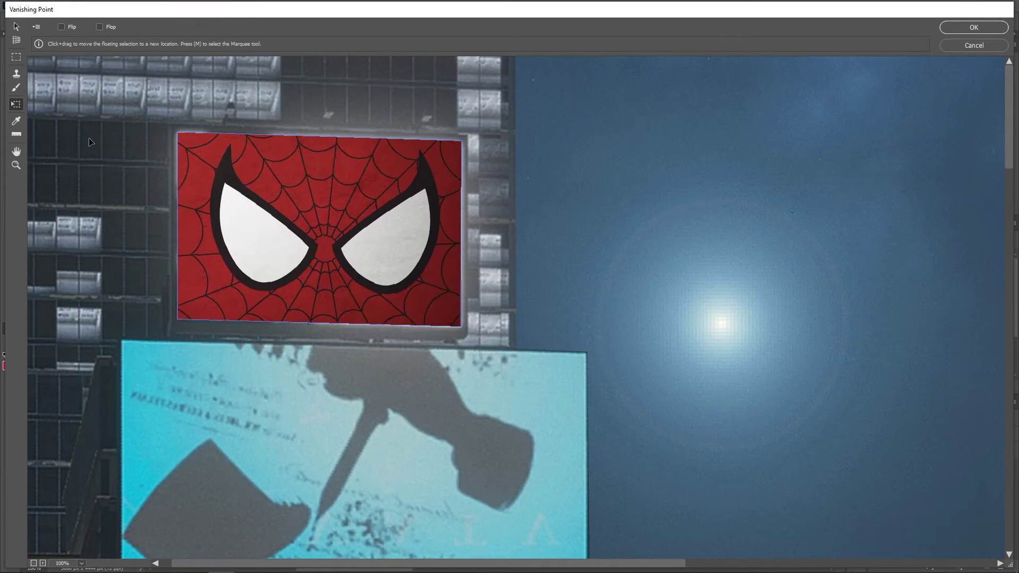
- Apply the billboard paste, then select the Breaking News image area and clear it
{"action": "left_click", "coordinate": [958, 28]}
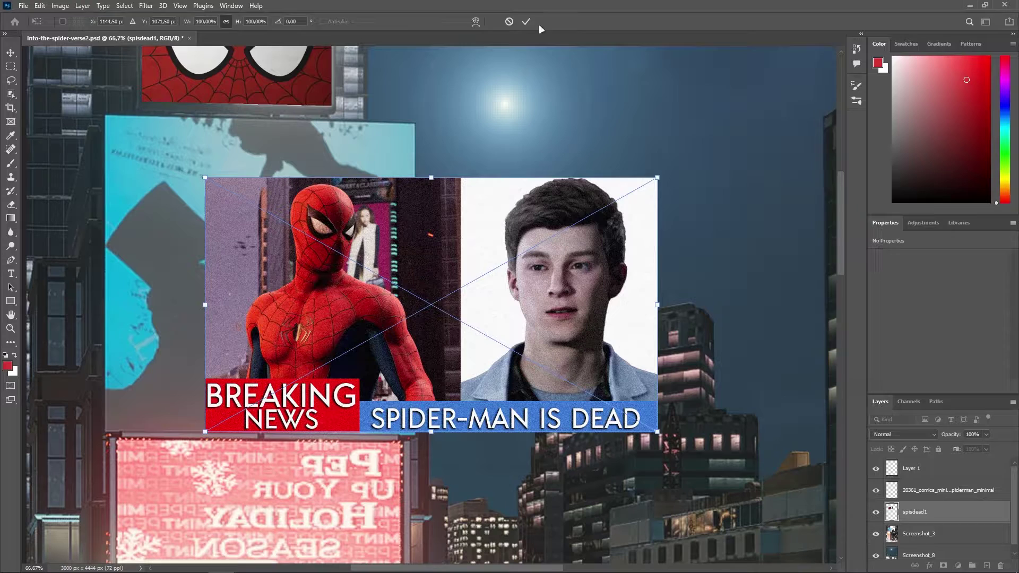
{"action": "key", "text": "m"}
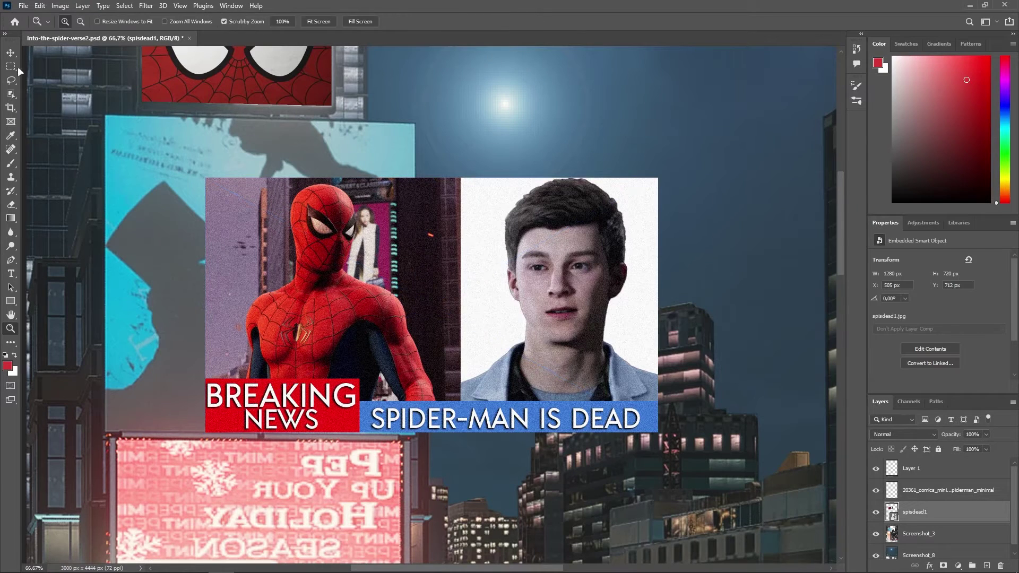
{"action": "left_click_drag", "start_coordinate": [151, 136], "coordinate": [711, 460]}
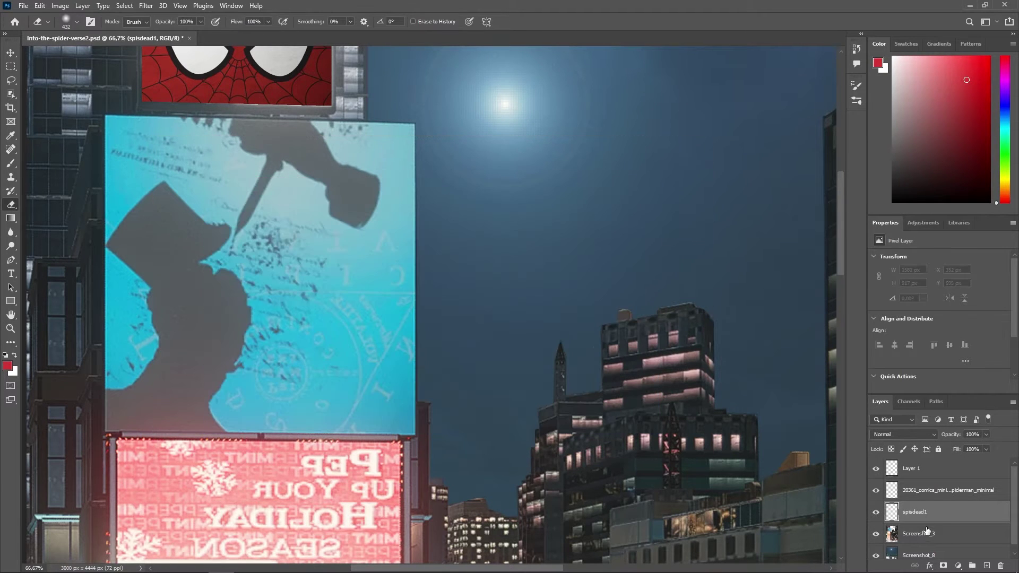
{"action": "left_click", "coordinate": [952, 498]}
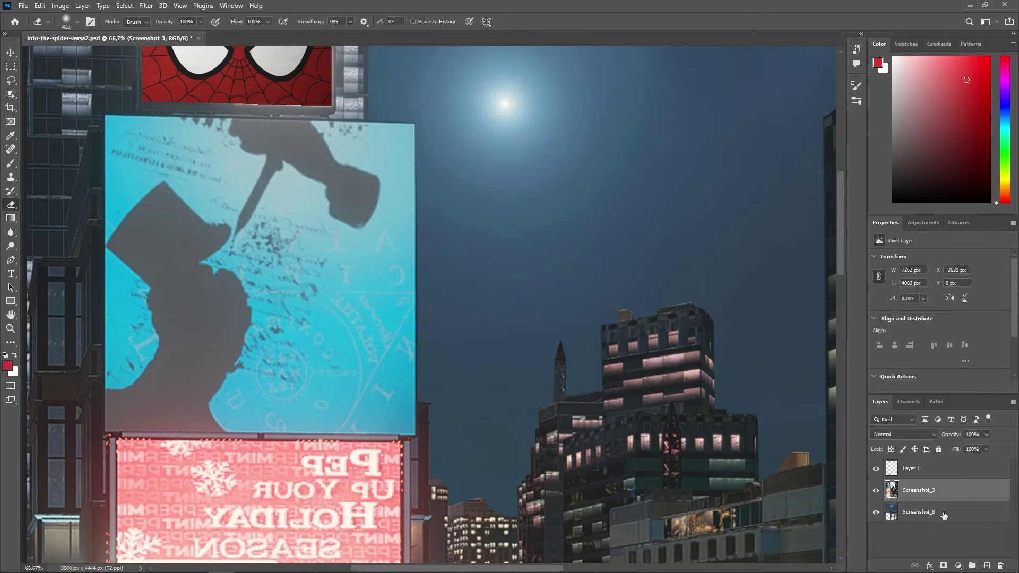
- Open the Vanishing Point filter with the preview at 66.7%
{"action": "left_click", "coordinate": [146, 6]}
{"action": "left_click", "coordinate": [203, 104]}
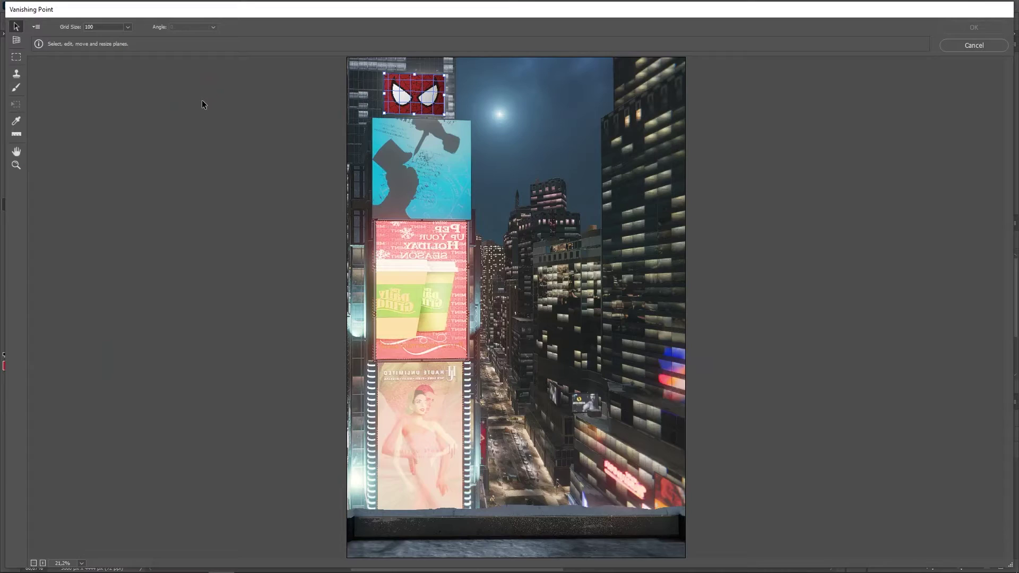
{"action": "left_click", "coordinate": [81, 562]}
{"action": "left_click", "coordinate": [75, 399]}
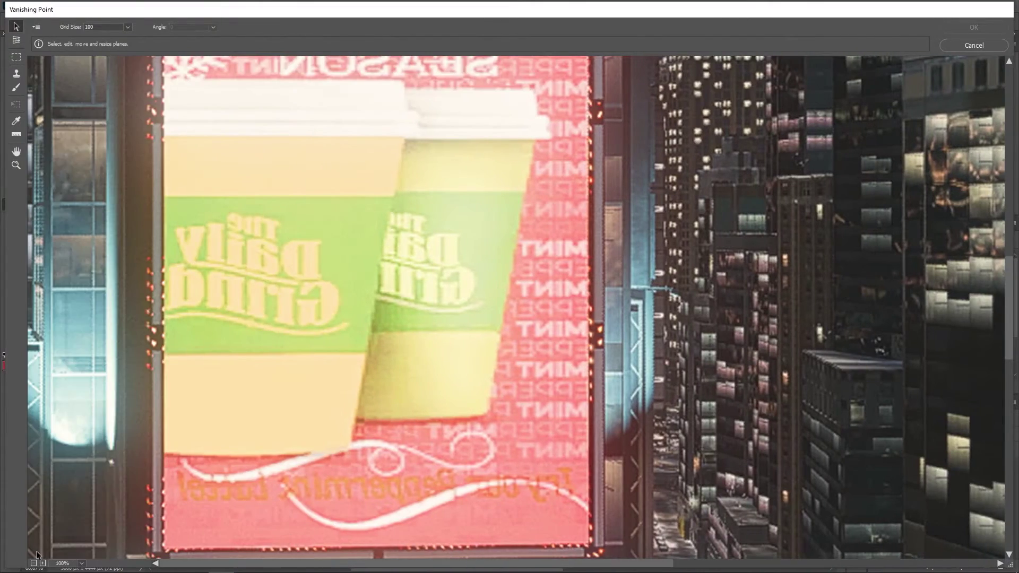
{"action": "scroll", "coordinate": [207, 357], "scroll_direction": "down", "scroll_amount": 3}
- Draw a perspective plane over the cyan hammer billboard at 100% preview
{"action": "key", "text": "c"}
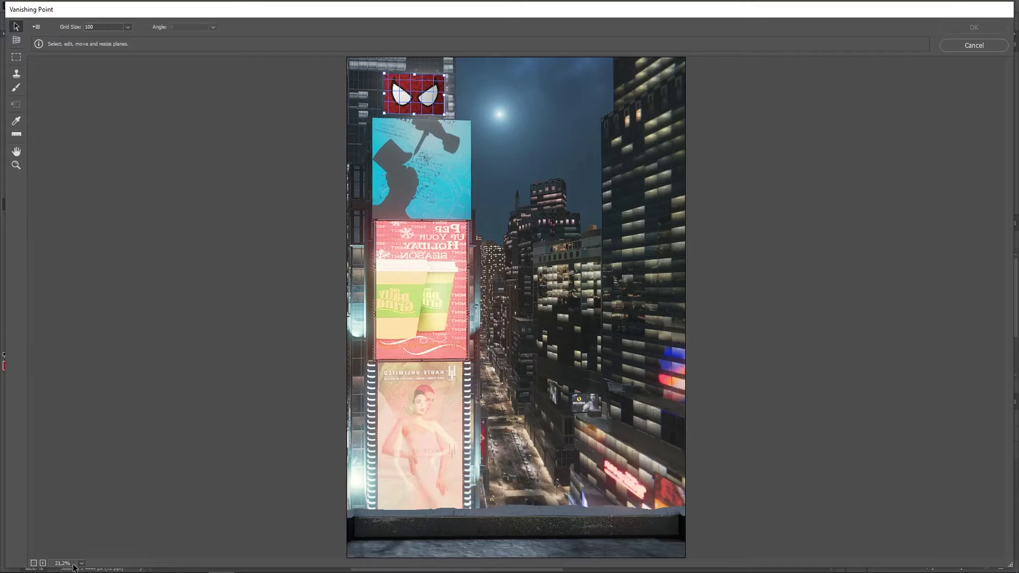
{"action": "left_click", "coordinate": [82, 562]}
{"action": "left_click", "coordinate": [75, 389]}
{"action": "scroll", "coordinate": [270, 326], "scroll_direction": "up", "scroll_amount": 10}
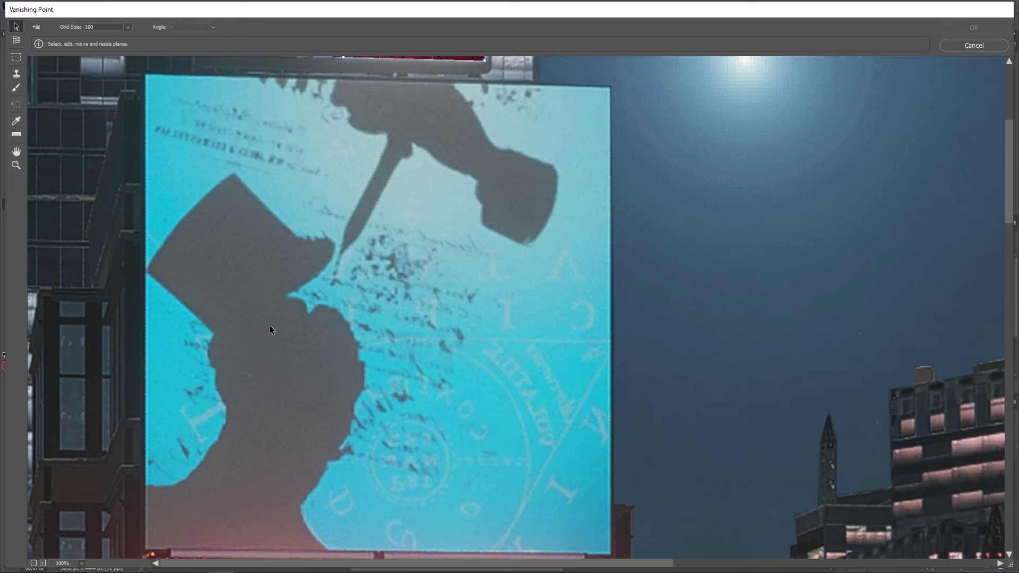
{"action": "left_click", "coordinate": [11, 45]}
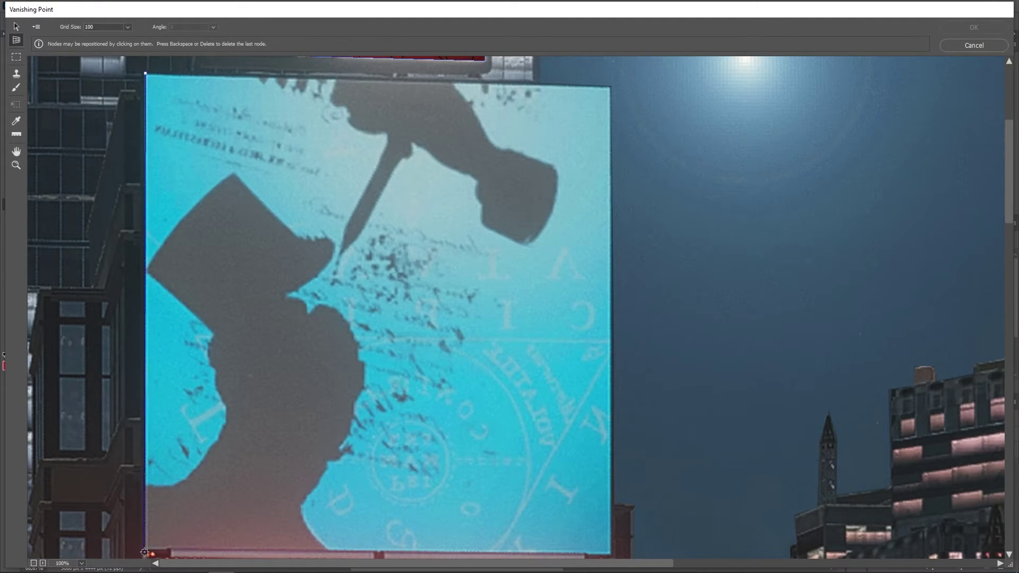
{"action": "left_click", "coordinate": [610, 553]}
{"action": "left_click", "coordinate": [610, 85]}
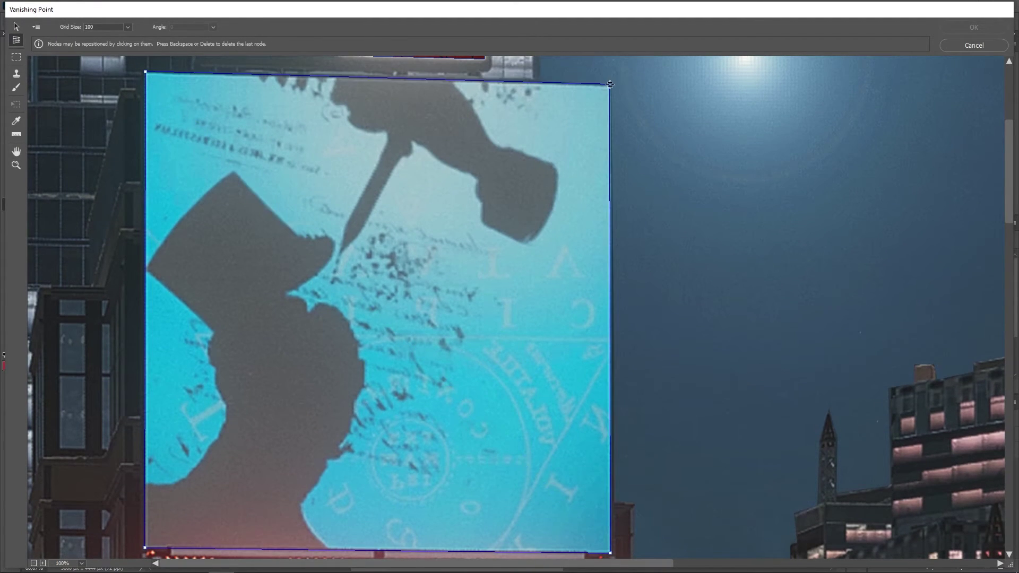
{"action": "left_click", "coordinate": [611, 84]}
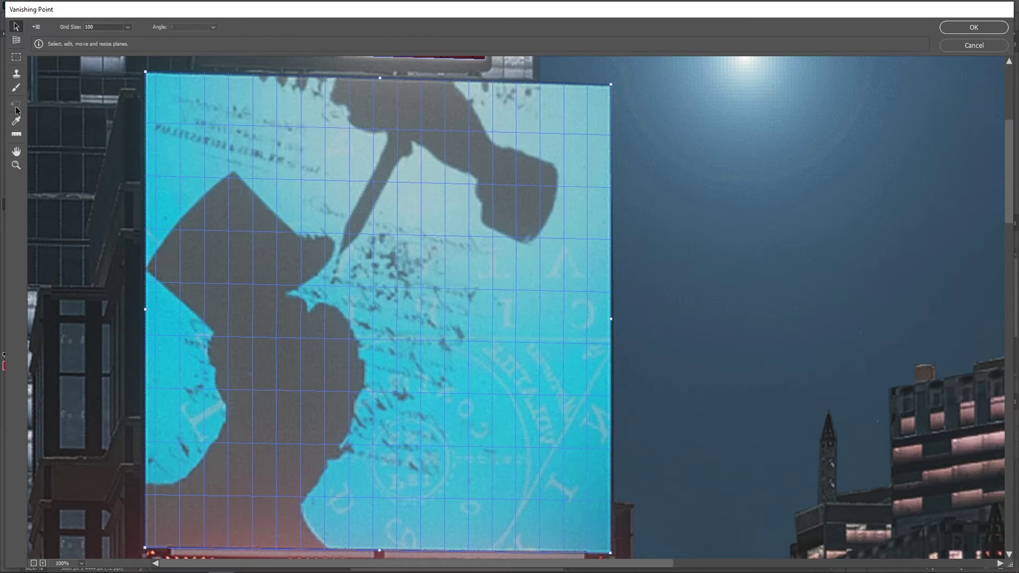
- Paste the Breaking News image and drag it into the billboard plane
{"action": "left_click", "coordinate": [16, 73]}
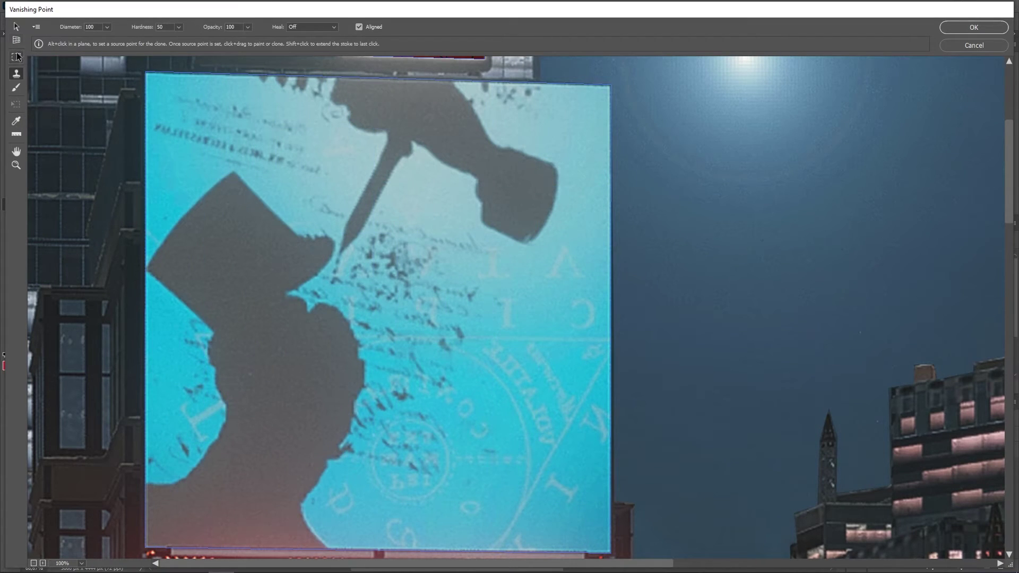
{"action": "left_click", "coordinate": [15, 135]}
{"action": "key", "text": "ctrl+v"}
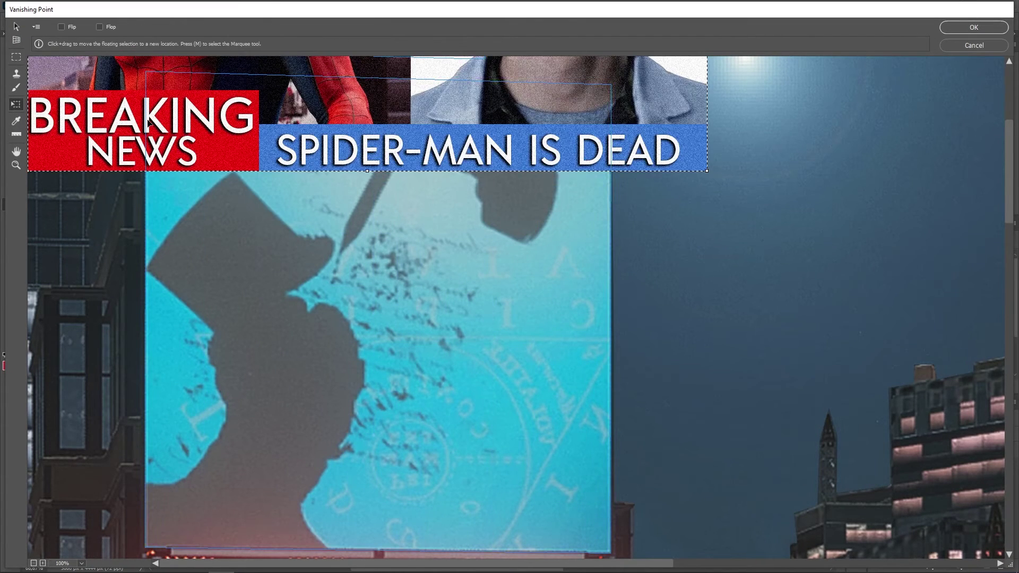
{"action": "mouse_move", "coordinate": [148, 122]}
{"action": "left_mouse_down"}
{"action": "mouse_move", "coordinate": [540, 353]}
{"action": "mouse_move", "coordinate": [538, 302]}
{"action": "left_mouse_up"}
{"action": "scroll", "coordinate": [477, 265], "scroll_direction": "up", "scroll_amount": 5}
{"action": "scroll", "coordinate": [471, 200], "scroll_direction": "down", "scroll_amount": 3}
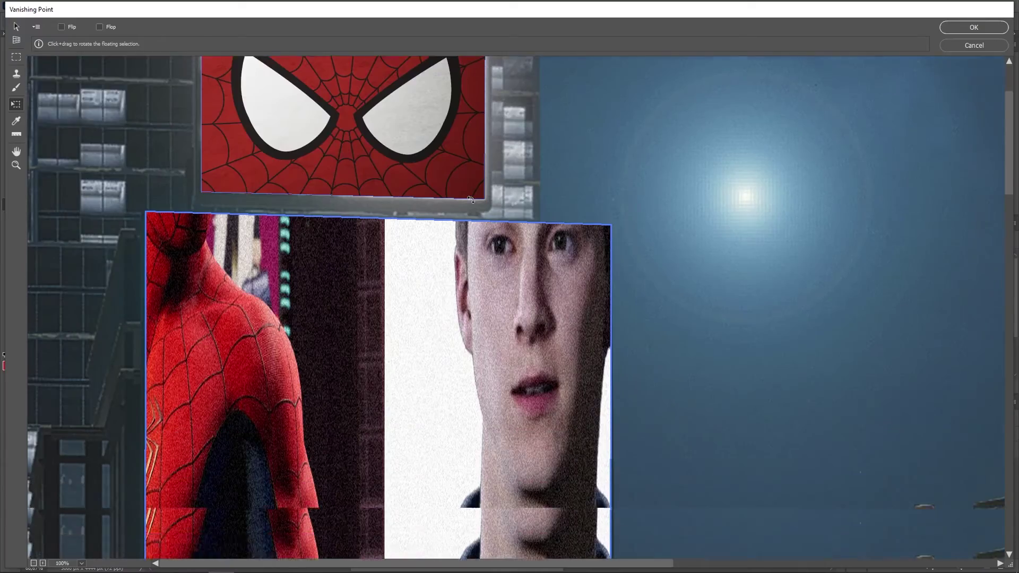
{"action": "scroll", "coordinate": [470, 199], "scroll_direction": "down", "scroll_amount": 4}
{"action": "scroll", "coordinate": [495, 205], "scroll_direction": "up", "scroll_amount": 2}
- At 50% preview, position the news image on the hammer billboard and apply it
{"action": "left_click", "coordinate": [81, 563]}
{"action": "left_click", "coordinate": [91, 388]}
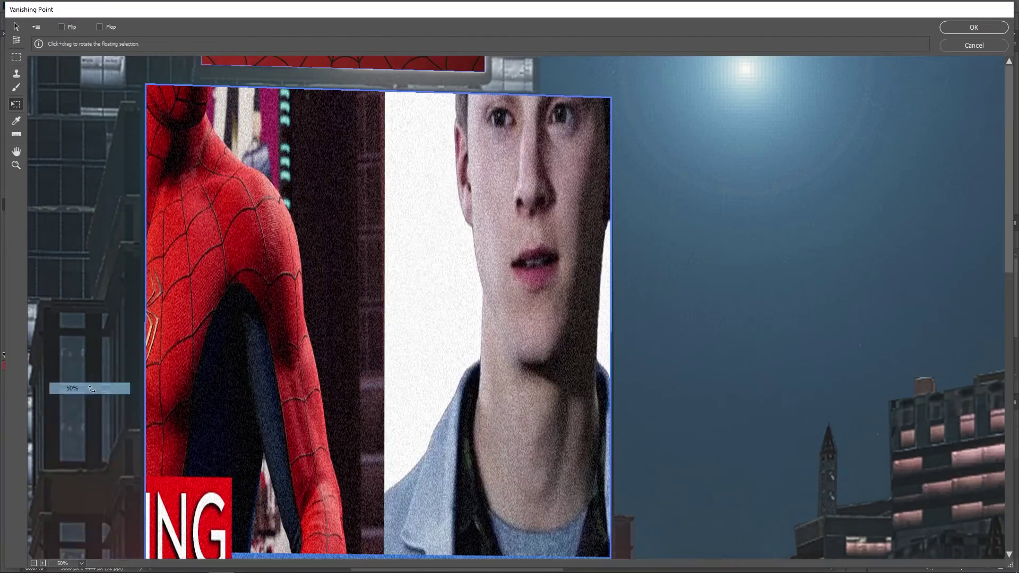
{"action": "mouse_move", "coordinate": [403, 266]}
{"action": "left_mouse_down"}
{"action": "mouse_move", "coordinate": [656, 260]}
{"action": "mouse_move", "coordinate": [208, 243]}
{"action": "left_mouse_up"}
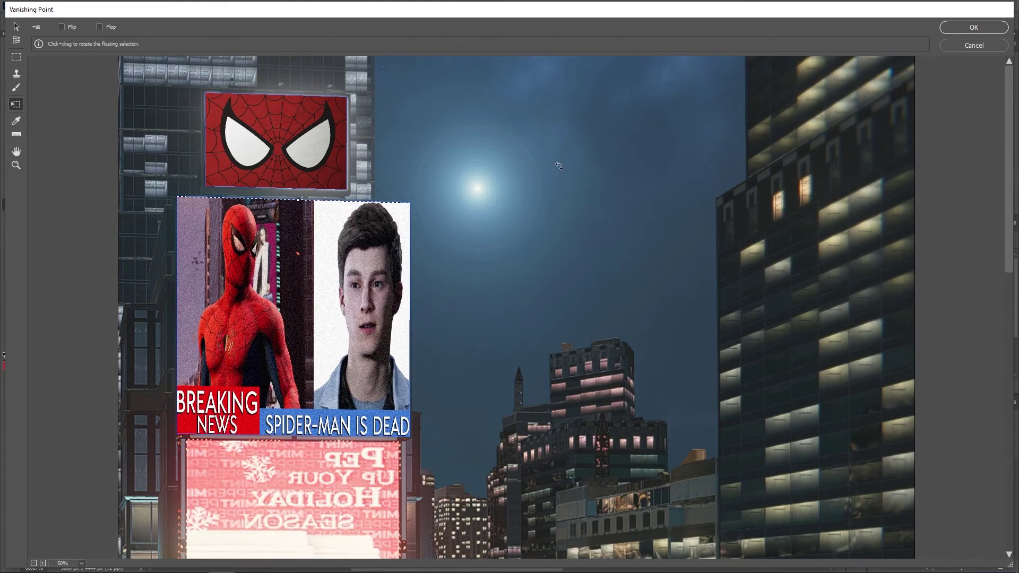
{"action": "left_click_drag", "start_coordinate": [339, 236], "coordinate": [333, 233]}
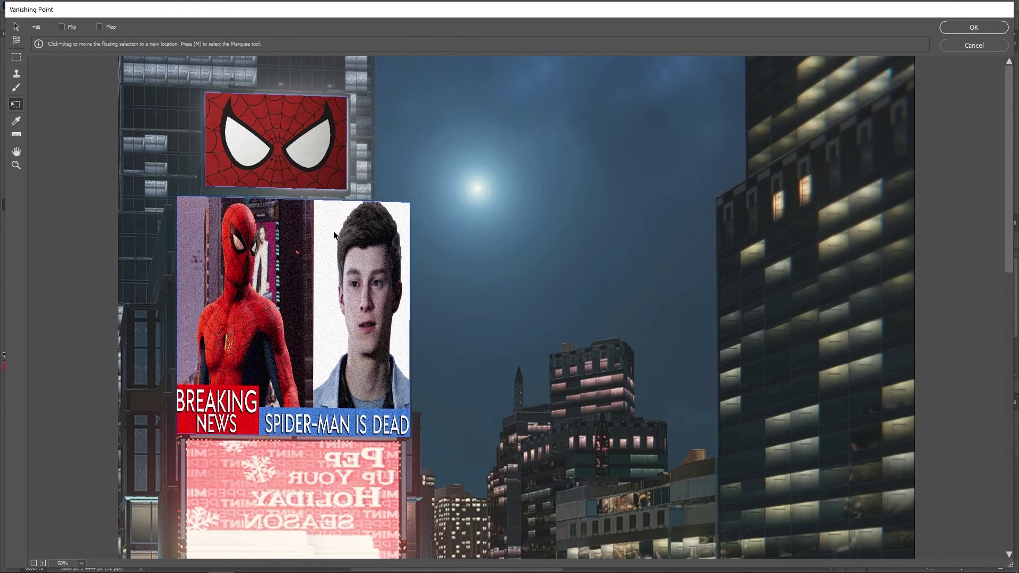
{"action": "left_click", "coordinate": [955, 28]}
{"action": "scroll", "coordinate": [424, 265], "scroll_direction": "down", "scroll_amount": 5}
- Rasterize the second news image layer and delete a rectangular area from it
{"action": "left_click", "coordinate": [505, 266]}
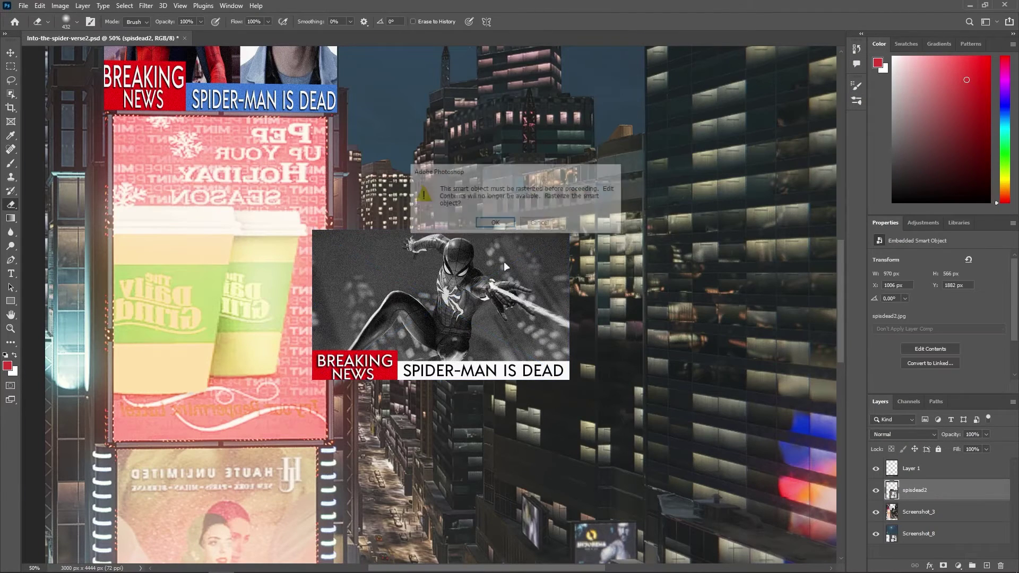
{"action": "left_click", "coordinate": [495, 222]}
{"action": "left_click", "coordinate": [11, 67]}
{"action": "key", "text": "Delete"}
{"action": "key", "text": "ctrl+d"}
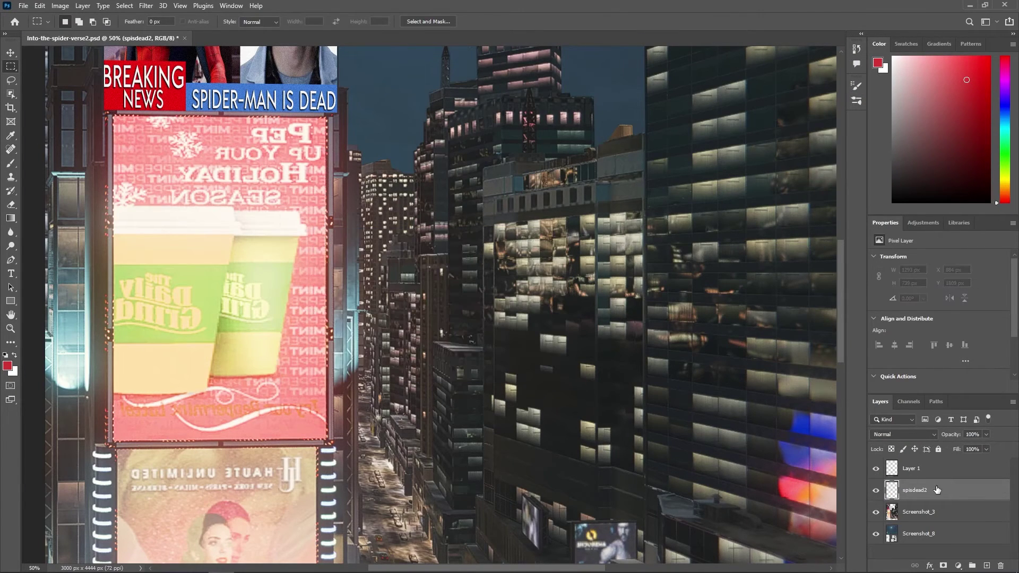
- In Vanishing Point at 66.7% zoom, draw a perspective plane over the coffee-ad billboard
{"action": "left_click", "coordinate": [145, 6]}
{"action": "left_click", "coordinate": [175, 125]}
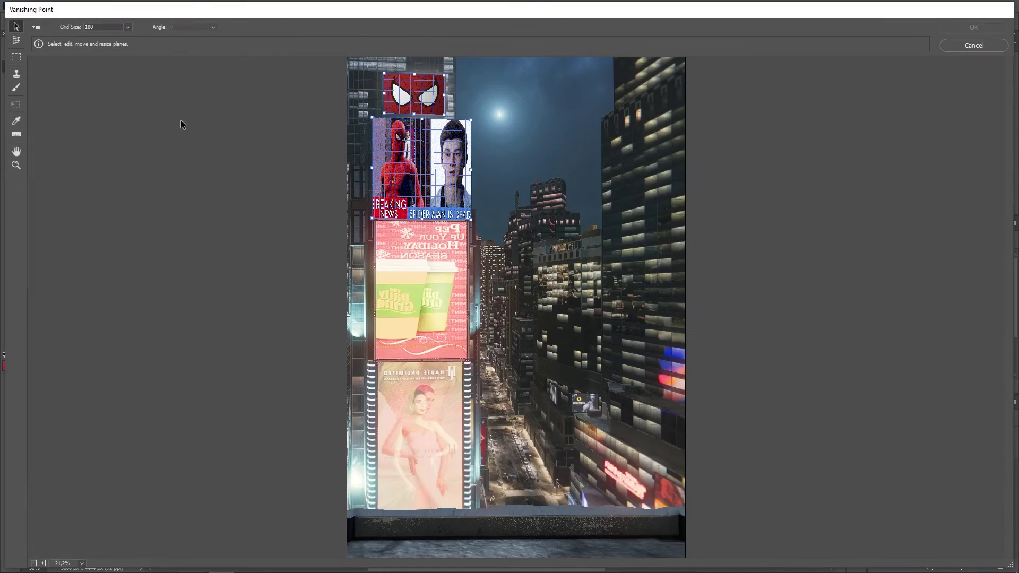
{"action": "left_click", "coordinate": [81, 562]}
{"action": "left_click", "coordinate": [72, 400]}
{"action": "scroll", "coordinate": [208, 322], "scroll_direction": "up", "scroll_amount": 3}
{"action": "scroll", "coordinate": [212, 328], "scroll_direction": "down", "scroll_amount": 1}
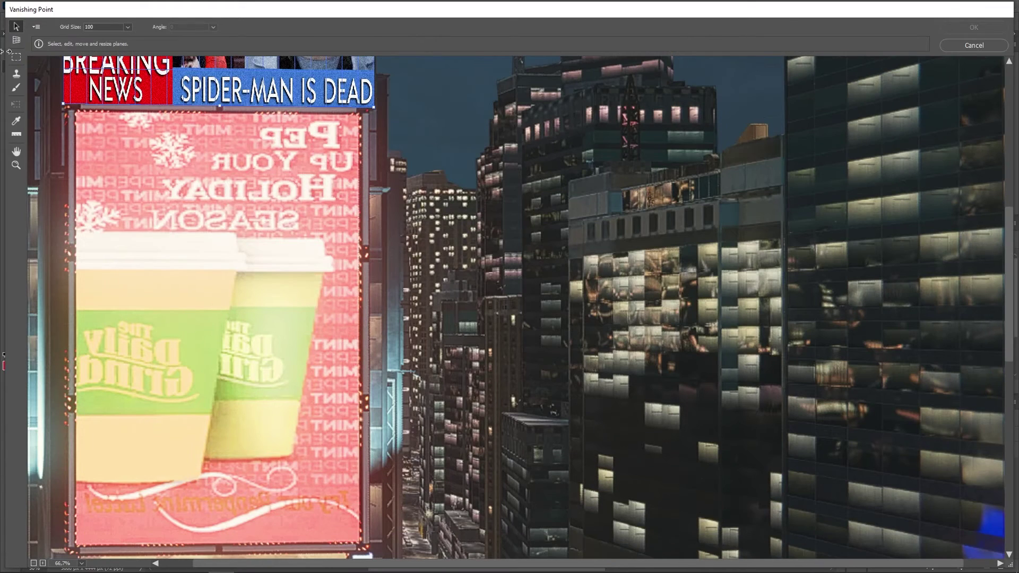
{"action": "left_click", "coordinate": [74, 117]}
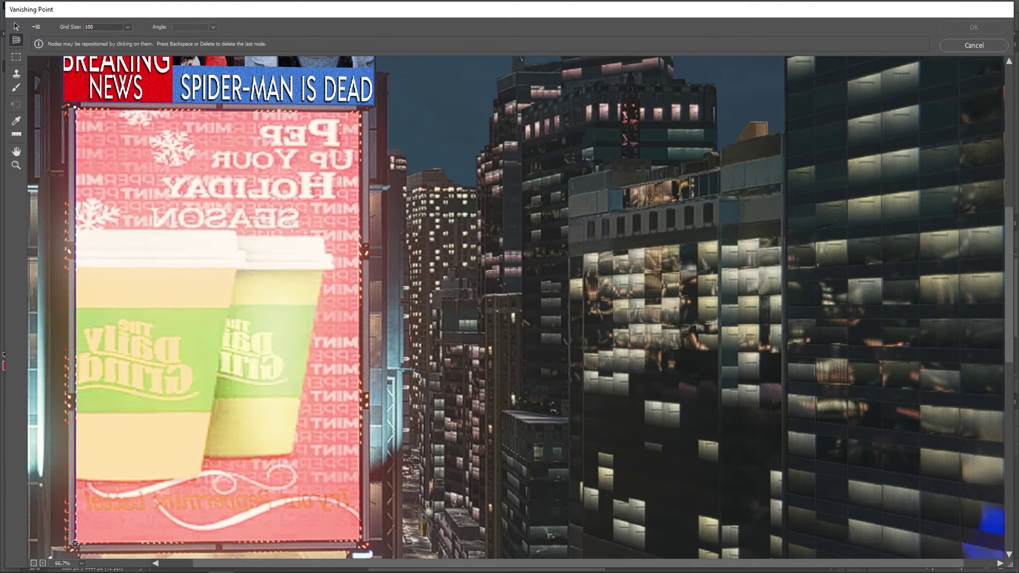
{"action": "left_click", "coordinate": [361, 112]}
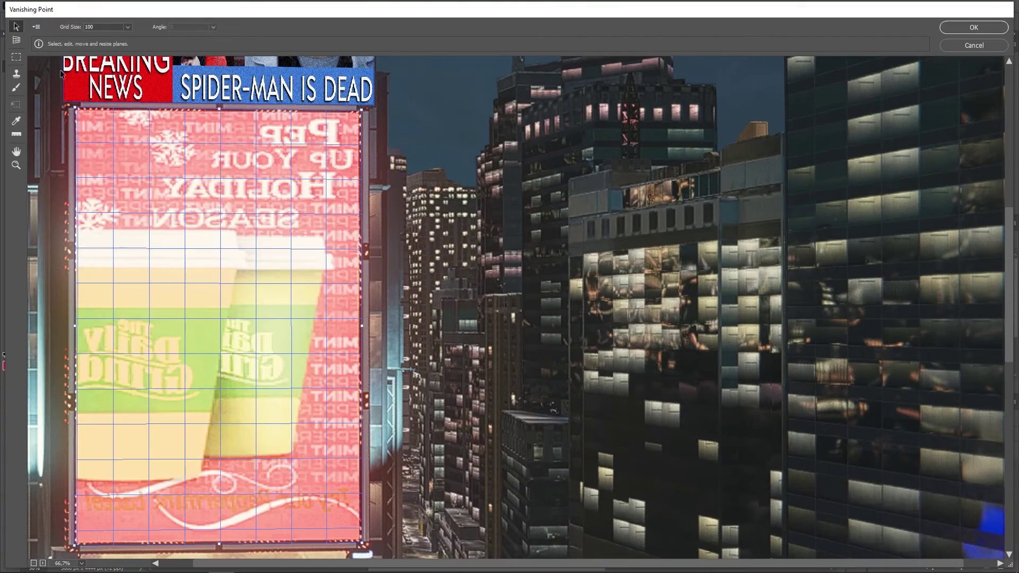
- Move and stretch the SPIDER-MAN IS DEAD image until it fills the coffee billboard edge to edge
{"action": "key", "text": "m"}
{"action": "scroll", "coordinate": [31, 103], "scroll_direction": "down", "scroll_amount": 5}
{"action": "scroll", "coordinate": [30, 102], "scroll_direction": "down", "scroll_amount": 5}
{"action": "key", "text": "ctrl+minus"}
{"action": "key", "text": "ctrl+minus"}
{"action": "key", "text": "ctrl+minus"}
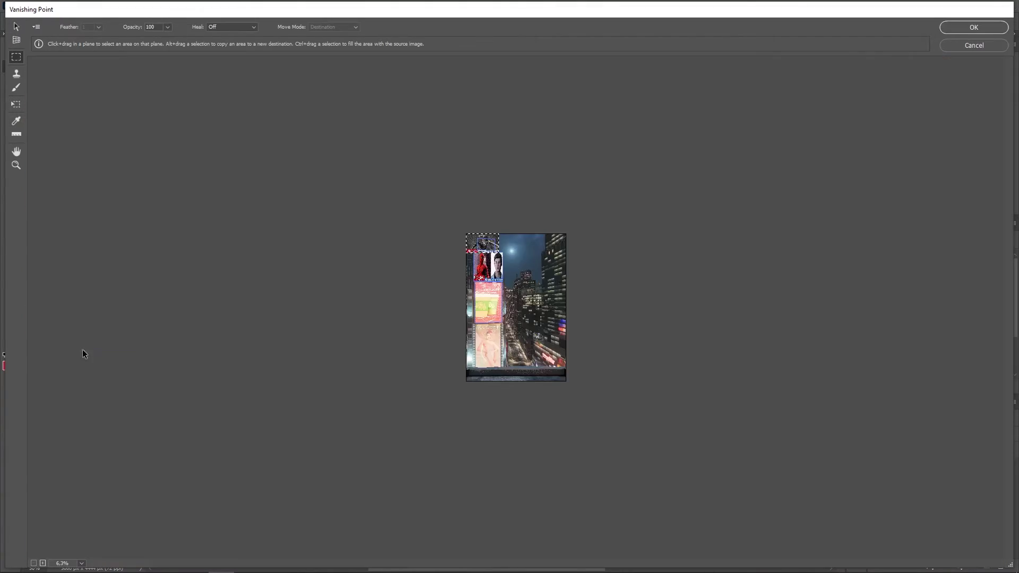
{"action": "left_click", "coordinate": [81, 563]}
{"action": "left_click", "coordinate": [62, 417]}
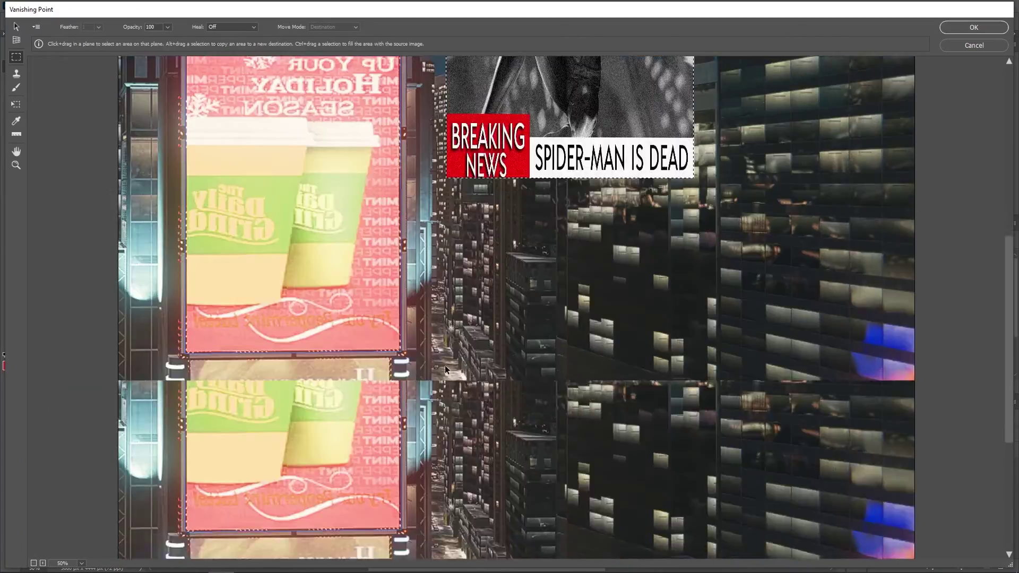
{"action": "key", "text": "t"}
{"action": "left_click_drag", "start_coordinate": [568, 170], "coordinate": [279, 256]}
{"action": "mouse_move", "coordinate": [175, 191]}
{"action": "left_mouse_down"}
{"action": "mouse_move", "coordinate": [258, 202]}
{"action": "mouse_move", "coordinate": [215, 201]}
{"action": "mouse_move", "coordinate": [215, 129]}
{"action": "left_mouse_up"}
{"action": "left_click_drag", "start_coordinate": [300, 345], "coordinate": [300, 452]}
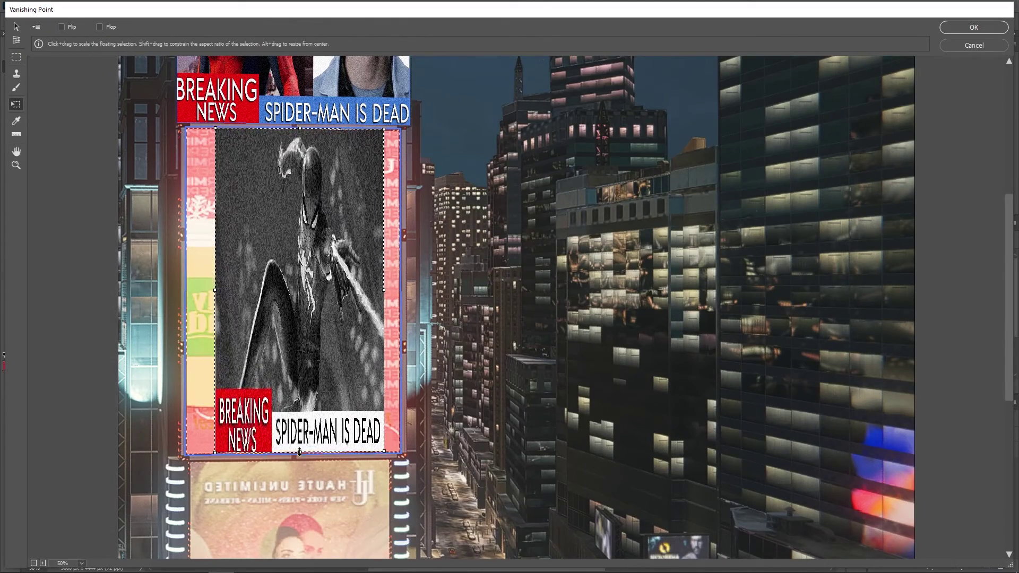
{"action": "left_click_drag", "start_coordinate": [215, 290], "coordinate": [185, 290]}
{"action": "left_click_drag", "start_coordinate": [383, 290], "coordinate": [399, 291]}
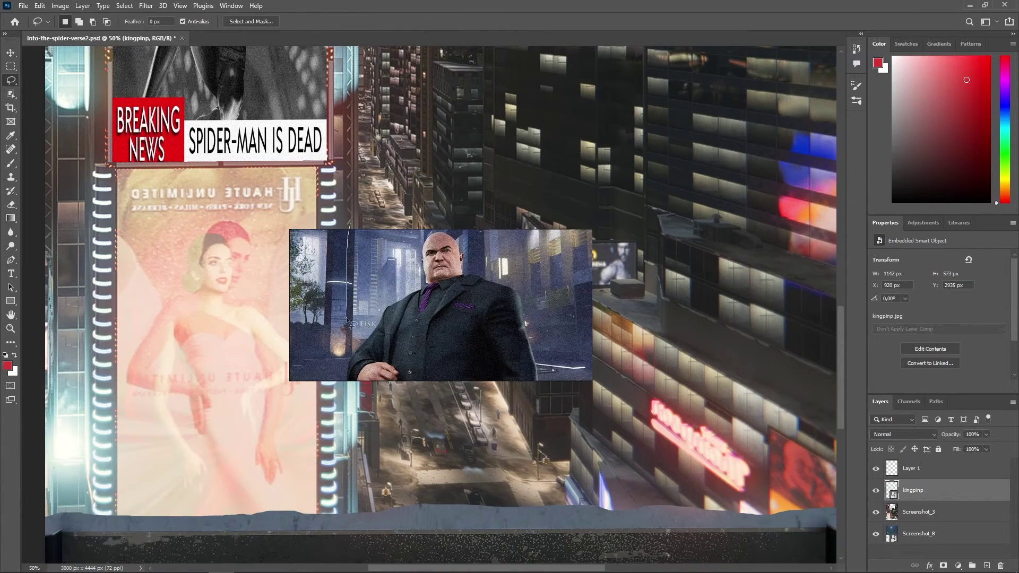
- Trim the left and right edges off the Kingpin image and cut it out for pasting
{"action": "key", "text": "Delete"}
{"action": "key", "text": "Return"}
{"action": "key", "text": "ctrl+d"}
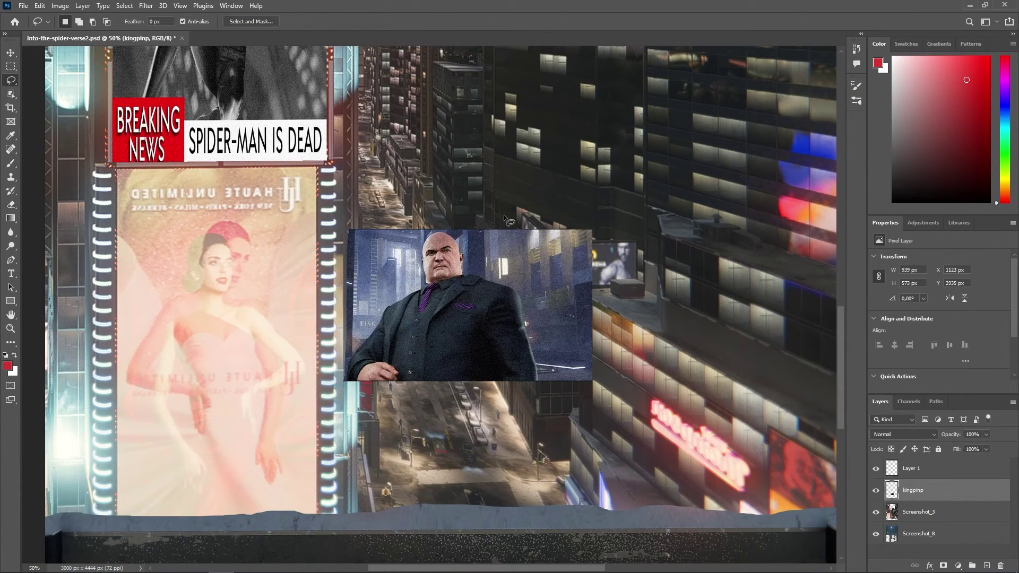
{"action": "key", "text": "Delete"}
{"action": "key", "text": "ctrl+d"}
{"action": "left_click", "coordinate": [10, 52]}
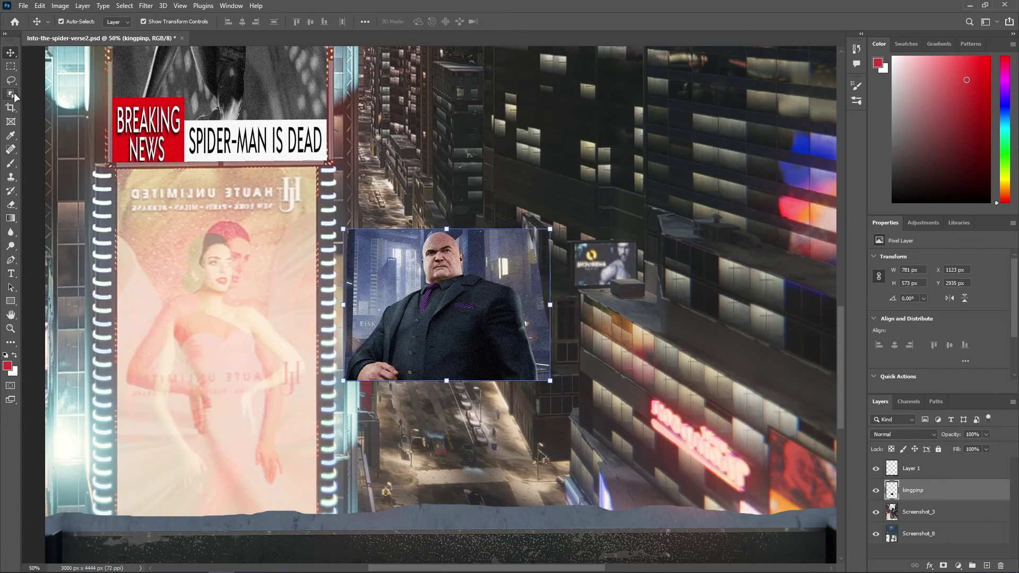
{"action": "key", "text": "m"}
{"action": "key", "text": "Delete"}
{"action": "key", "text": "ctrl+d"}
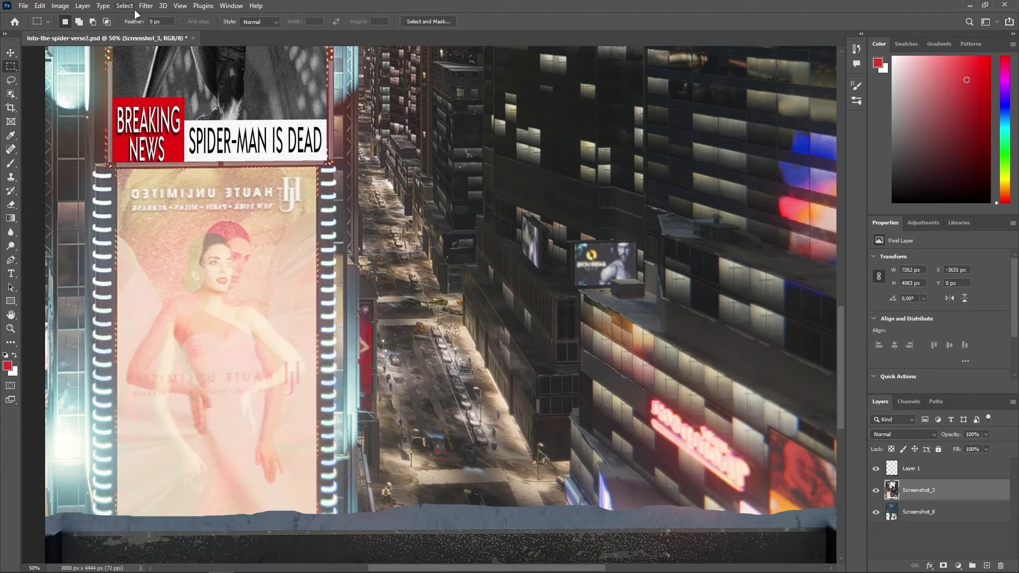
- In Vanishing Point at 66.7% zoom, draw a plane over the Haute Unlimited billboard
{"action": "left_click", "coordinate": [146, 5]}
{"action": "left_click", "coordinate": [170, 123]}
{"action": "left_click", "coordinate": [82, 562]}
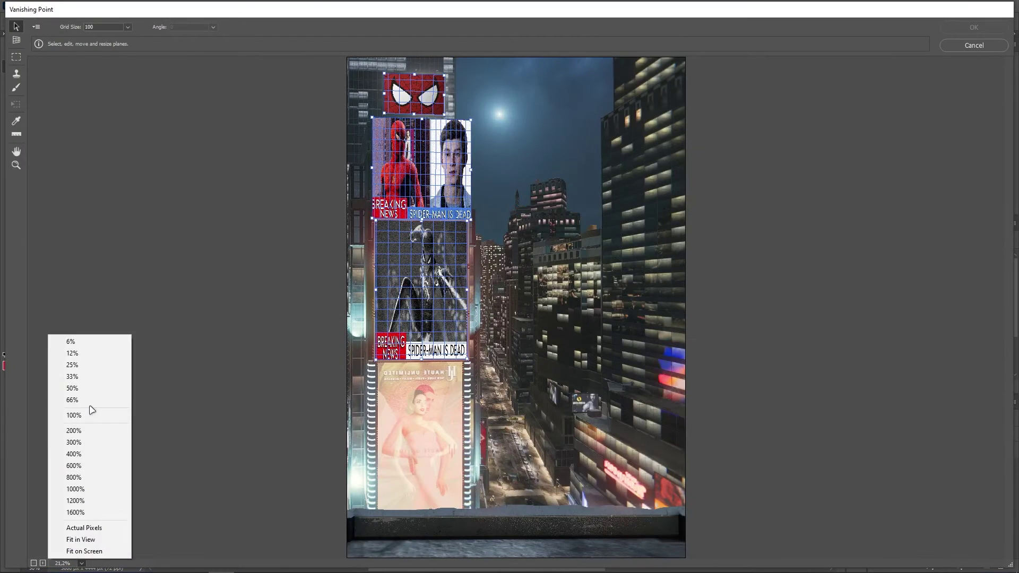
{"action": "left_click", "coordinate": [80, 400]}
{"action": "scroll", "coordinate": [323, 377], "scroll_direction": "down", "scroll_amount": 5}
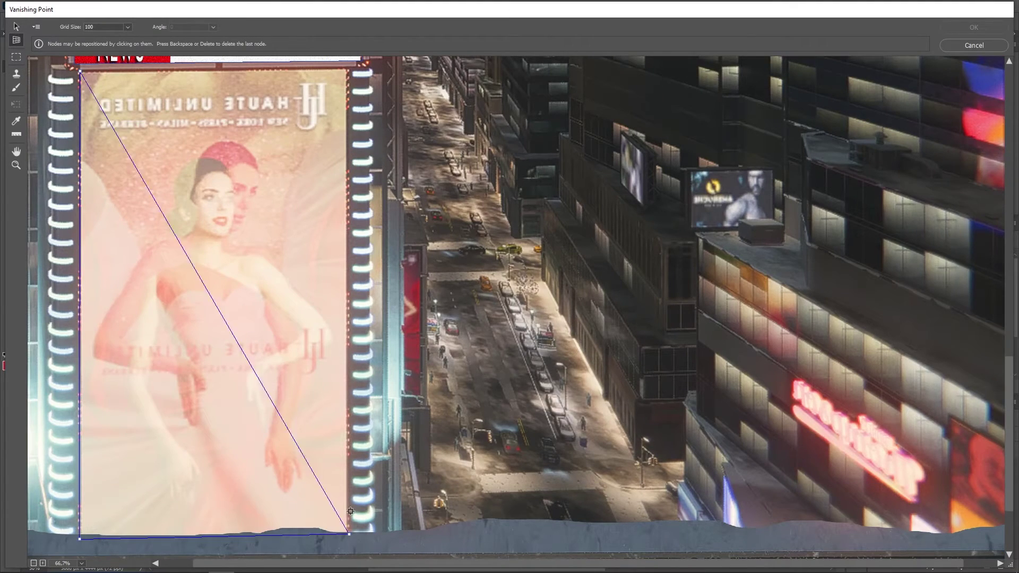
{"action": "left_click", "coordinate": [349, 69]}
- Move and stretch the Kingpin image to the billboard's top and bottom, then apply
{"action": "key", "text": "m"}
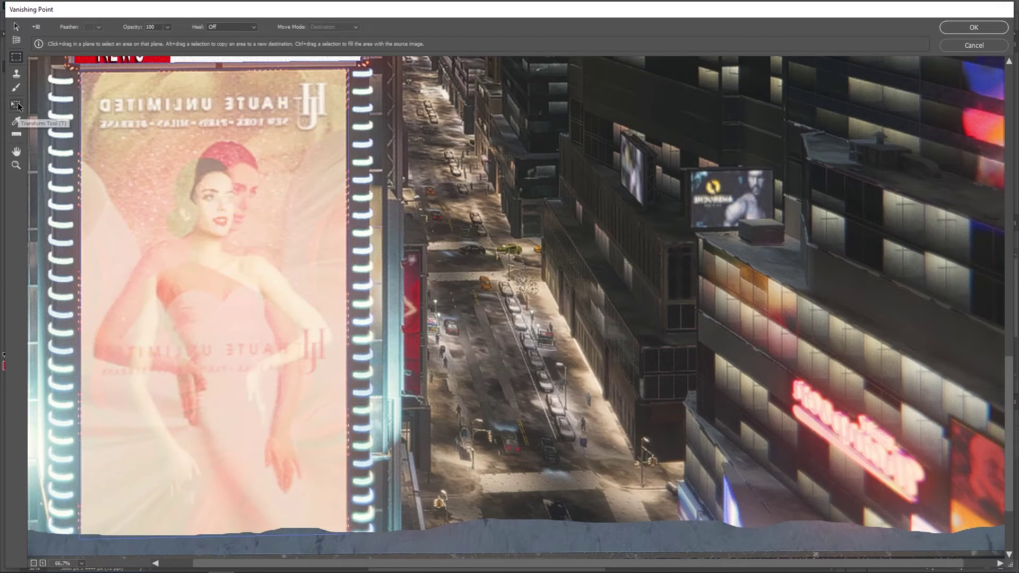
{"action": "left_click", "coordinate": [81, 563]}
{"action": "left_click", "coordinate": [79, 352]}
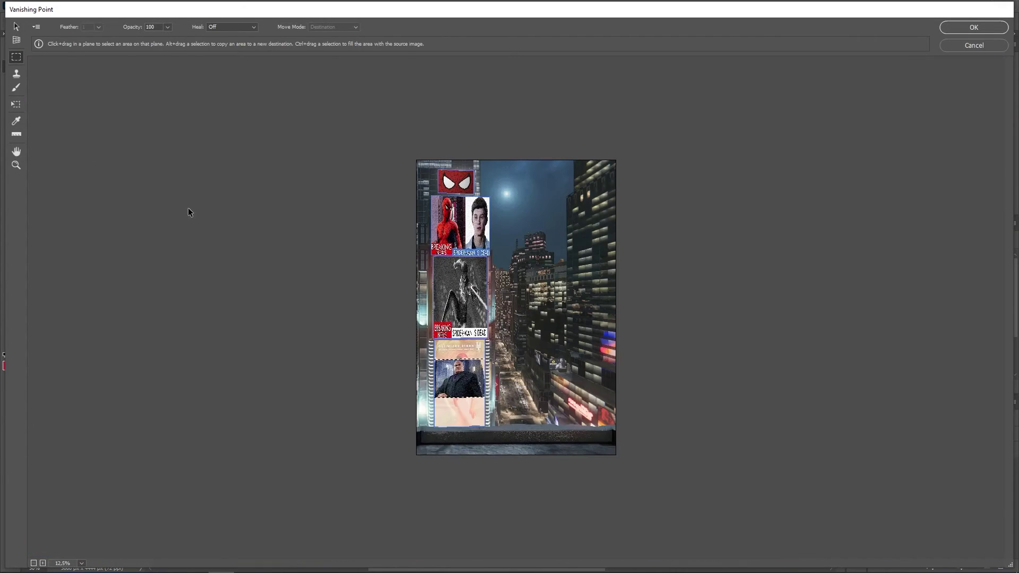
{"action": "left_click", "coordinate": [293, 361]}
{"action": "left_click", "coordinate": [294, 361]}
{"action": "left_click", "coordinate": [11, 32]}
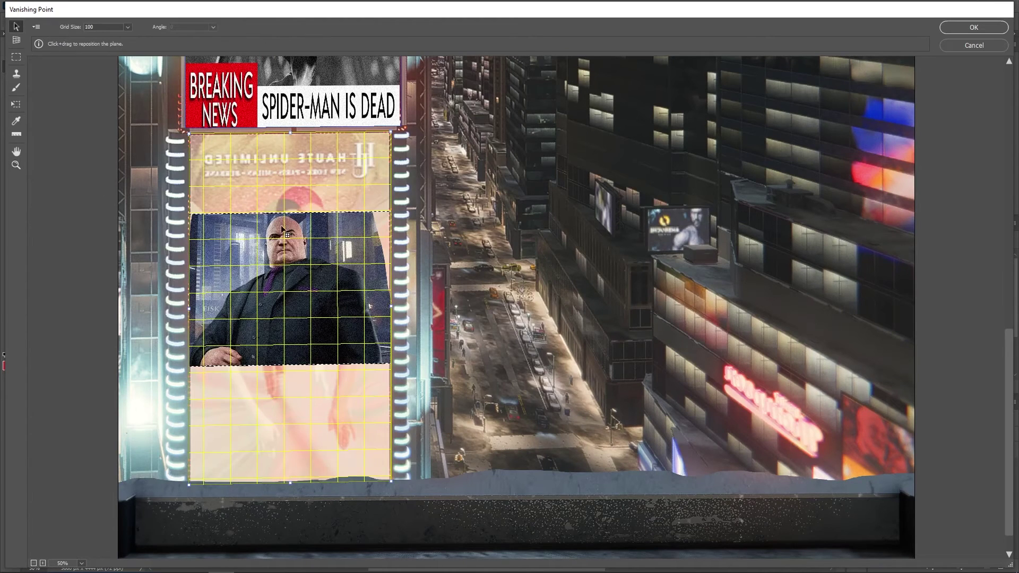
{"action": "left_click", "coordinate": [16, 104]}
{"action": "left_click_drag", "start_coordinate": [290, 212], "coordinate": [290, 135]}
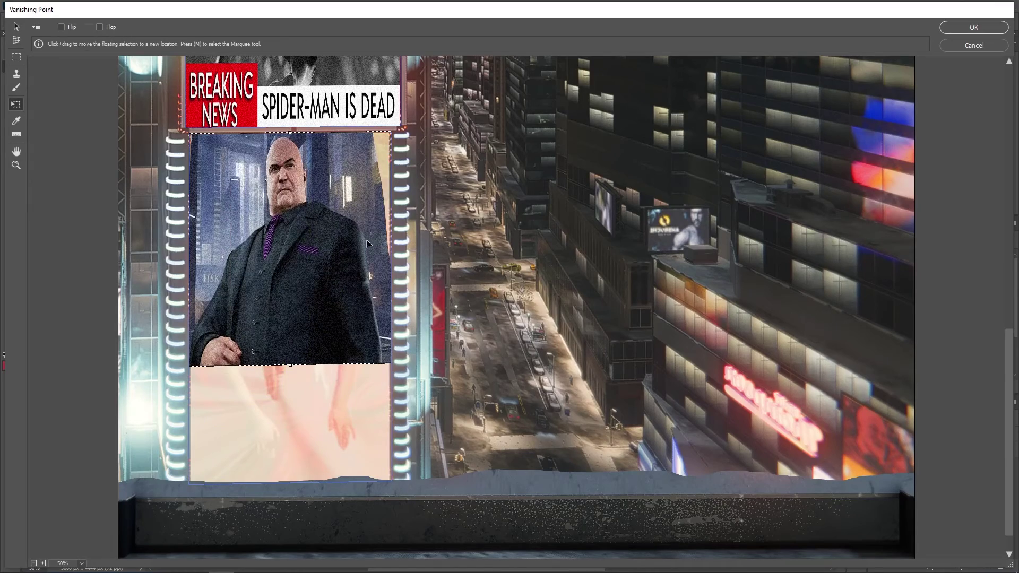
{"action": "left_click_drag", "start_coordinate": [290, 365], "coordinate": [290, 378]}
{"action": "left_click_drag", "start_coordinate": [281, 144], "coordinate": [282, 132]}
{"action": "left_click_drag", "start_coordinate": [281, 378], "coordinate": [281, 484]}
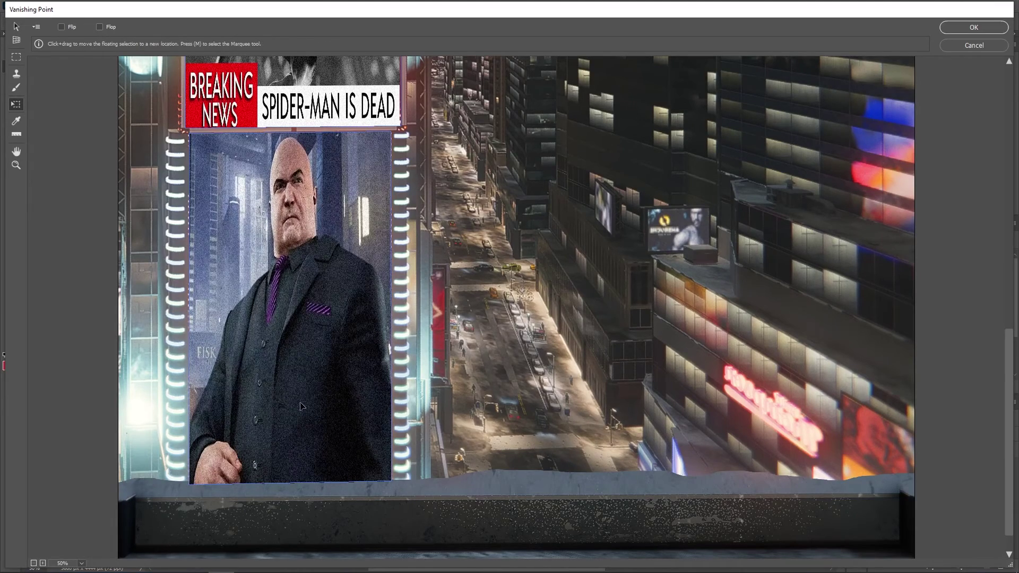
{"action": "left_click", "coordinate": [973, 27]}
- Scale up the Miles Morales screenshot, reposition it across the poster and commit the transform
{"action": "key", "text": "z"}
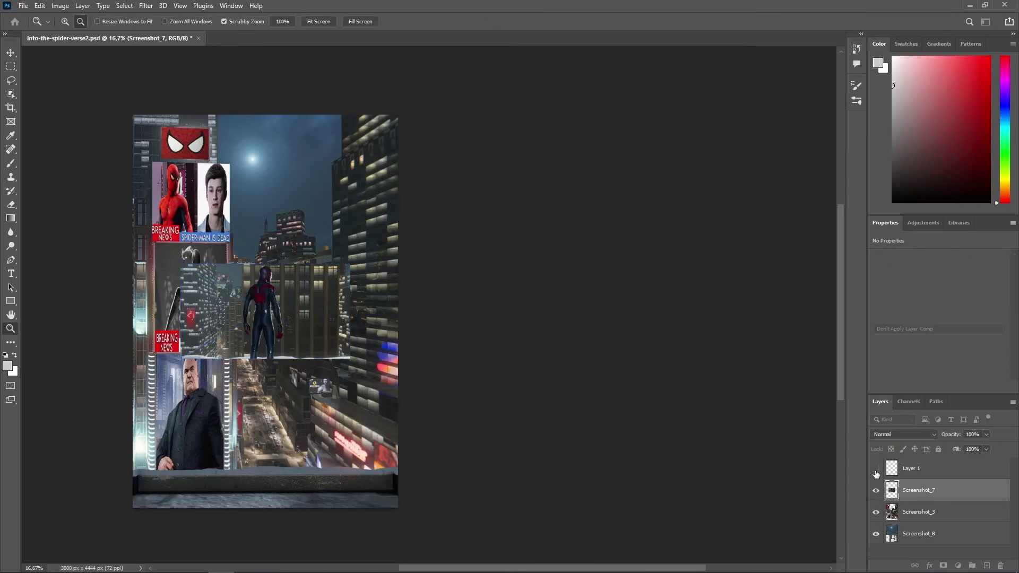
{"action": "key", "text": "ctrl+t"}
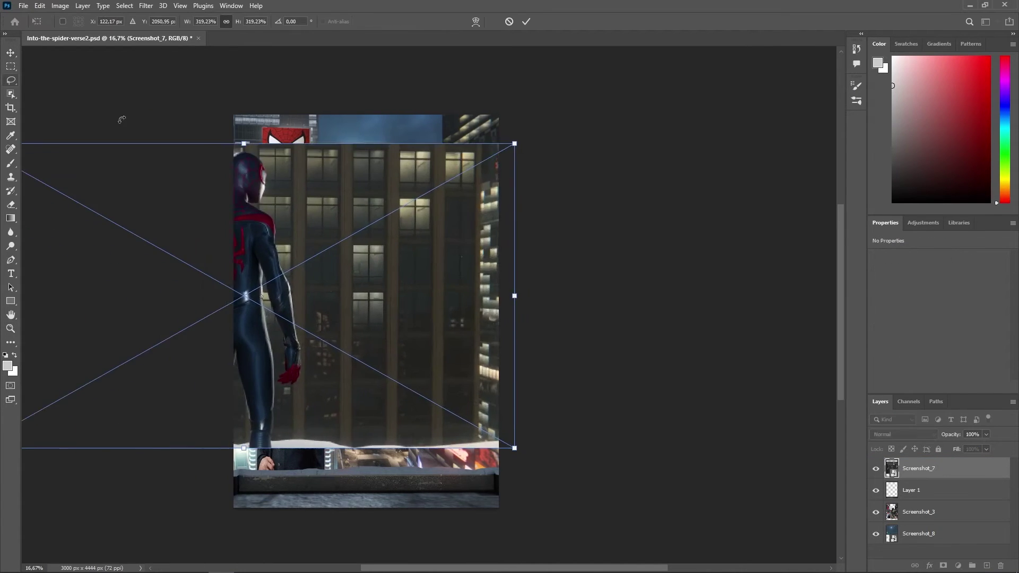
{"action": "left_click_drag", "start_coordinate": [180, 263], "coordinate": [69, 128]}
{"action": "left_click_drag", "start_coordinate": [444, 251], "coordinate": [537, 283]}
{"action": "left_click", "coordinate": [525, 21]}
{"action": "key", "text": "w"}
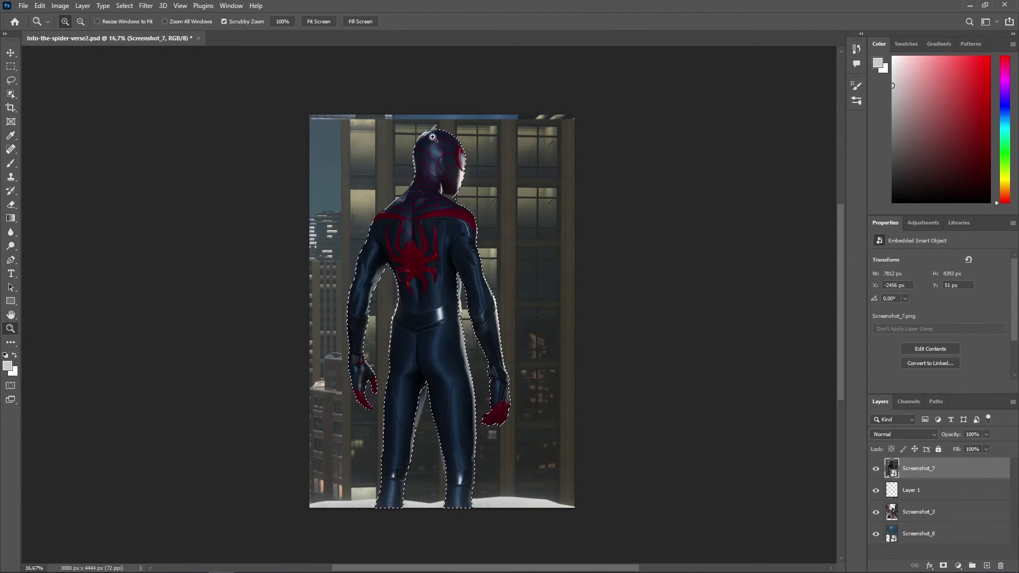
- Zoom in on Miles's head and add the antenna tip to the selection
{"action": "key", "text": "ctrl+1"}
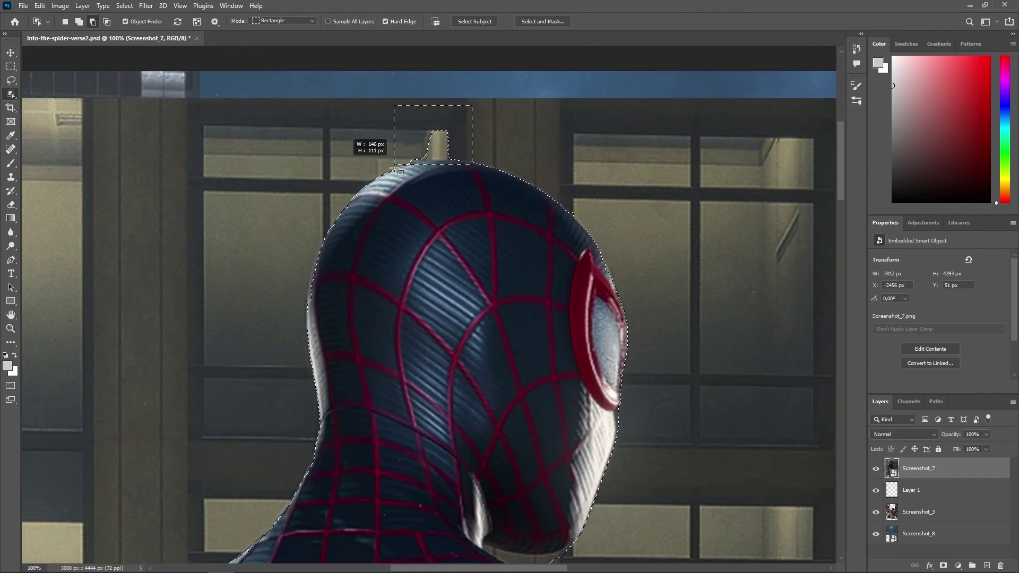
{"action": "mouse_move", "coordinate": [471, 105]}
{"action": "left_mouse_down"}
{"action": "mouse_move", "coordinate": [394, 166]}
{"action": "mouse_move", "coordinate": [428, 167]}
{"action": "left_mouse_up"}
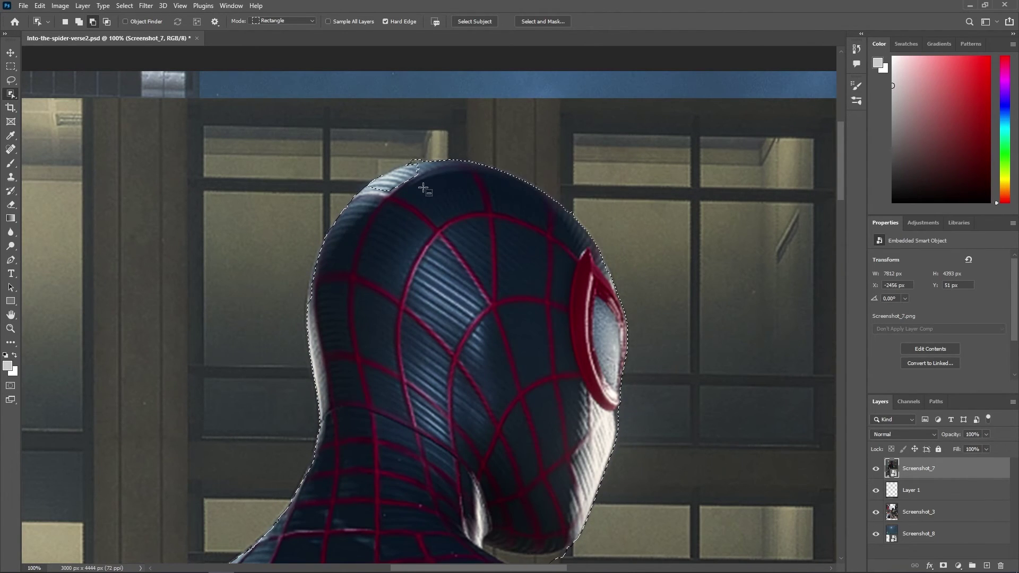
{"action": "key", "text": "Return"}
{"action": "left_click", "coordinate": [451, 149]}
{"action": "key", "text": "Return"}
- Refine the selection edge near Miles's waist
{"action": "scroll", "coordinate": [447, 263], "scroll_direction": "down", "scroll_amount": 3}
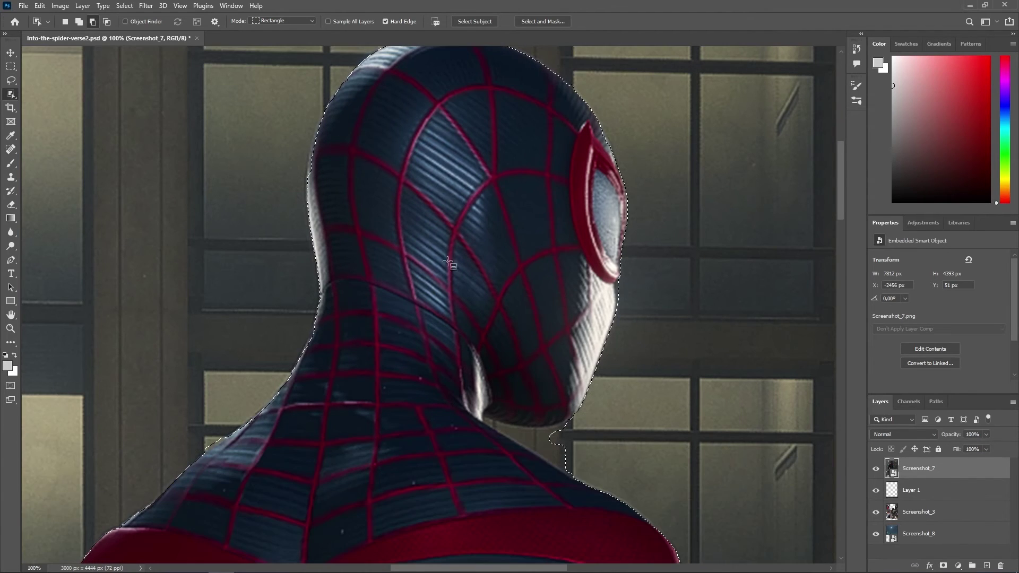
{"action": "scroll", "coordinate": [594, 492], "scroll_direction": "down", "scroll_amount": 2}
{"action": "scroll", "coordinate": [594, 492], "scroll_direction": "down", "scroll_amount": 5}
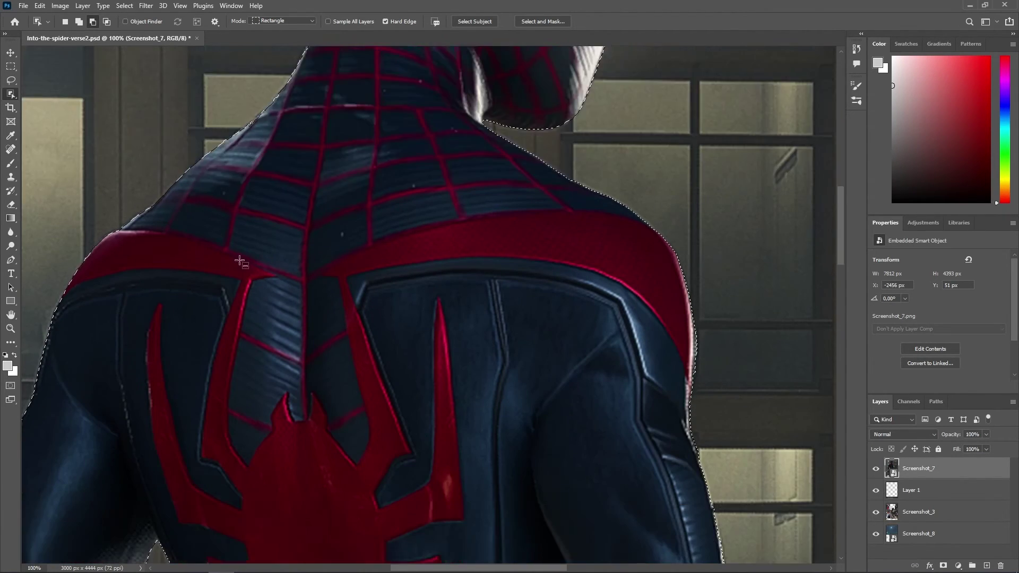
{"action": "scroll", "coordinate": [712, 314], "scroll_direction": "down", "scroll_amount": 2}
{"action": "scroll", "coordinate": [712, 314], "scroll_direction": "down", "scroll_amount": 5}
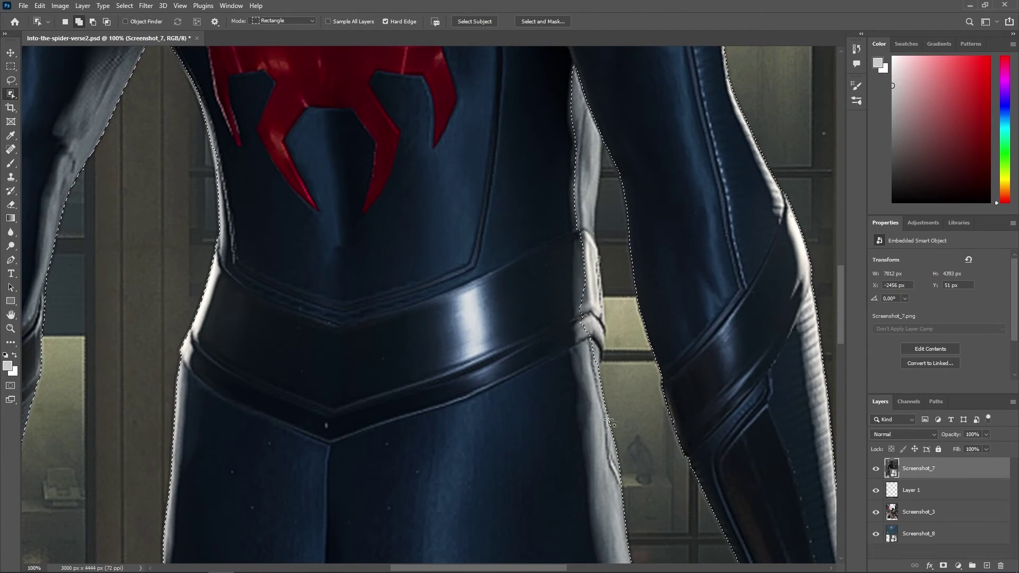
{"action": "left_click_drag", "start_coordinate": [605, 141], "coordinate": [588, 123]}
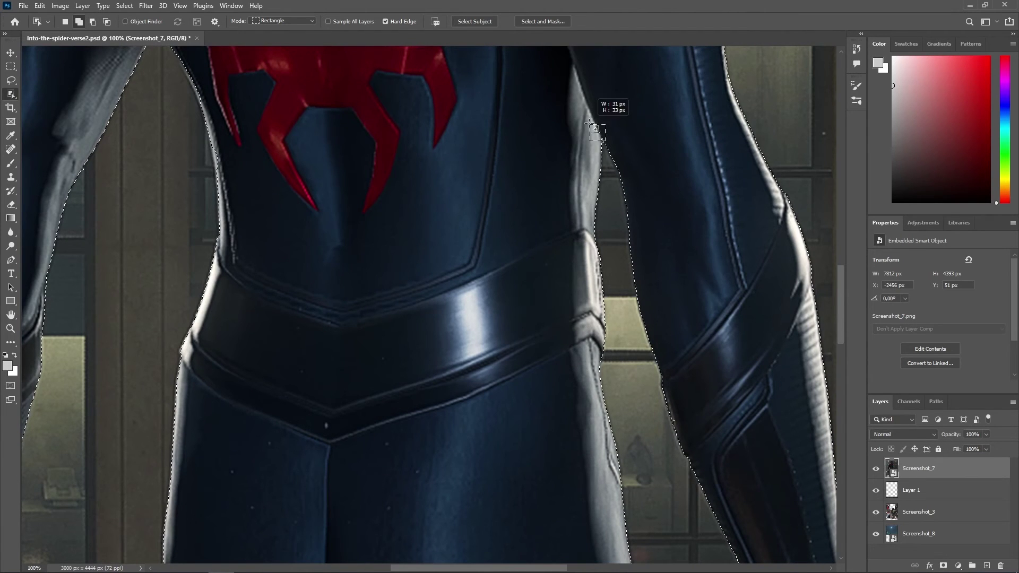
{"action": "scroll", "coordinate": [337, 200], "scroll_direction": "up", "scroll_amount": 1}
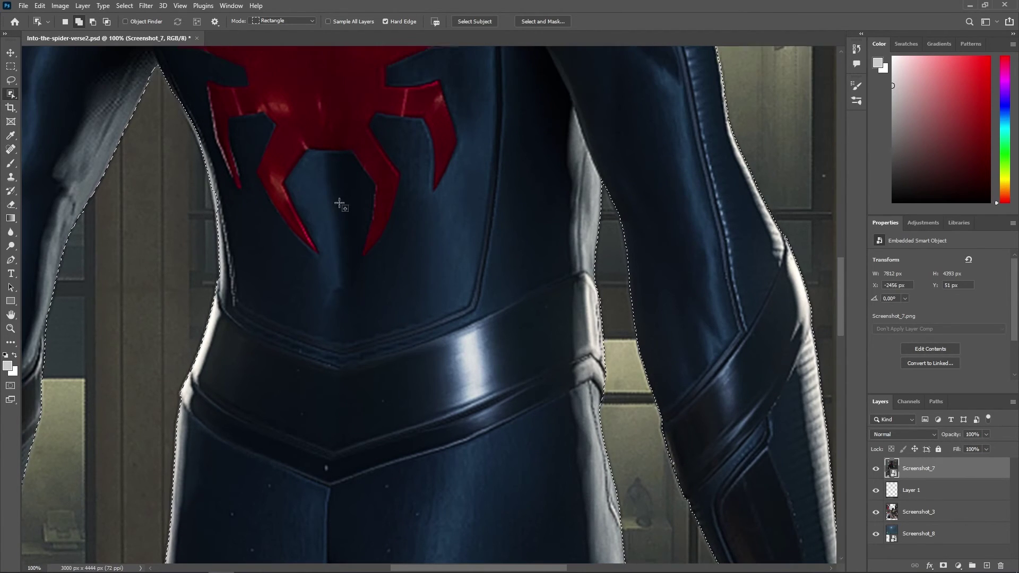
{"action": "scroll", "coordinate": [207, 137], "scroll_direction": "down", "scroll_amount": 2}
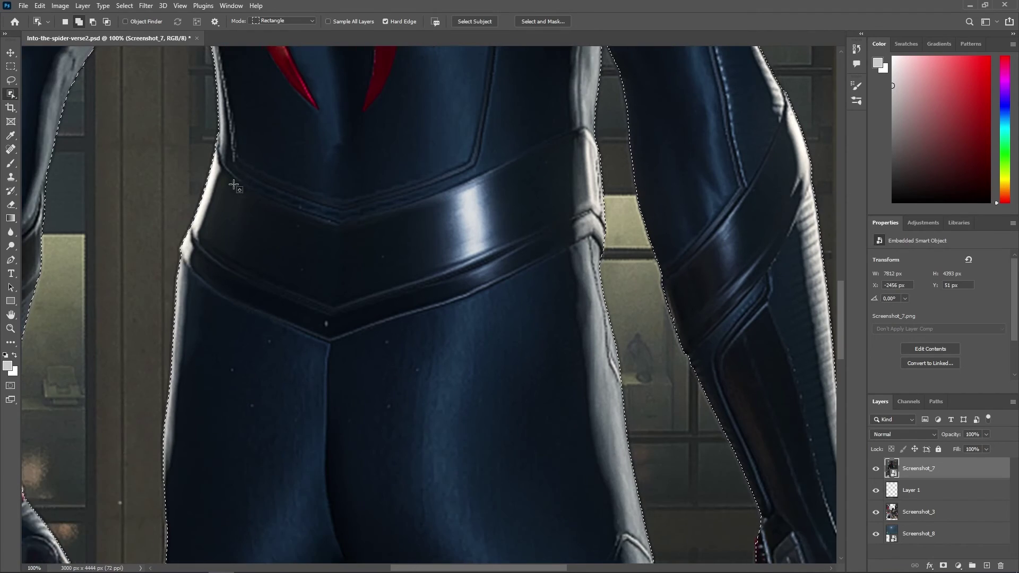
{"action": "scroll", "coordinate": [233, 186], "scroll_direction": "down", "scroll_amount": 3}
{"action": "scroll", "coordinate": [401, 380], "scroll_direction": "down", "scroll_amount": 4}
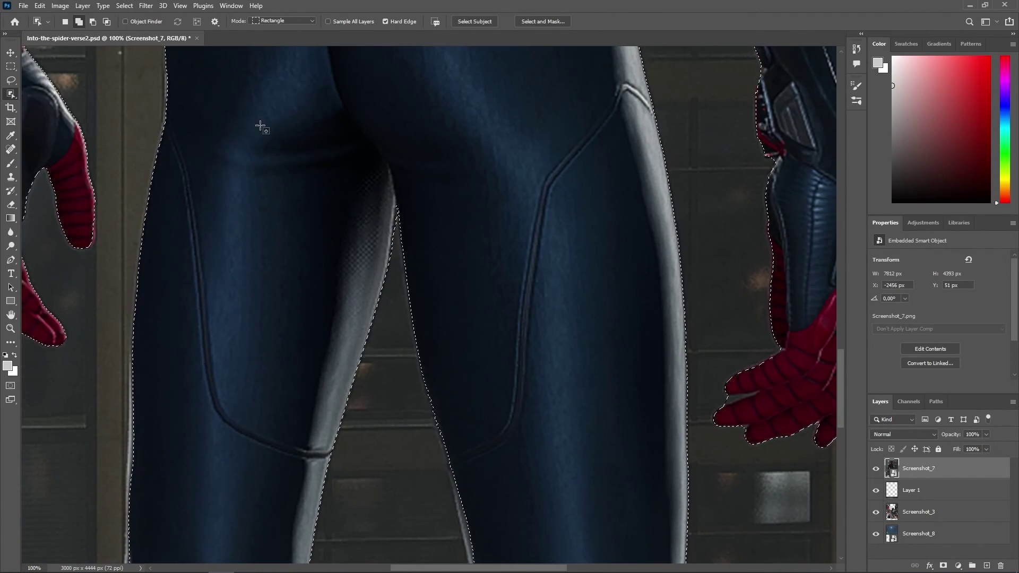
- Subtract the gap between Miles's legs and copy the figure to a new layer
{"action": "key", "text": "z"}
{"action": "left_click", "coordinate": [109, 95], "text": "alt"}
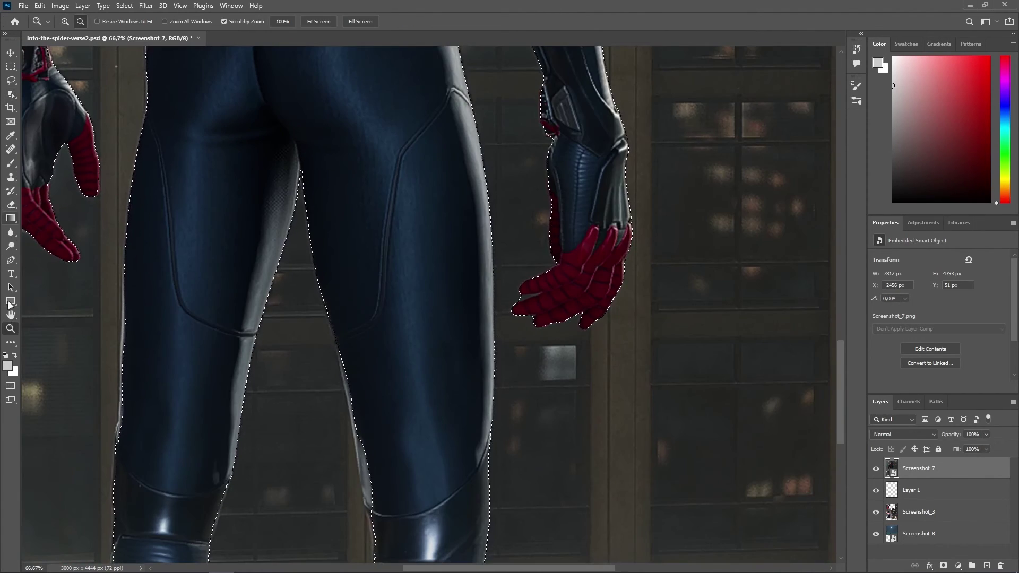
{"action": "left_click", "coordinate": [10, 94]}
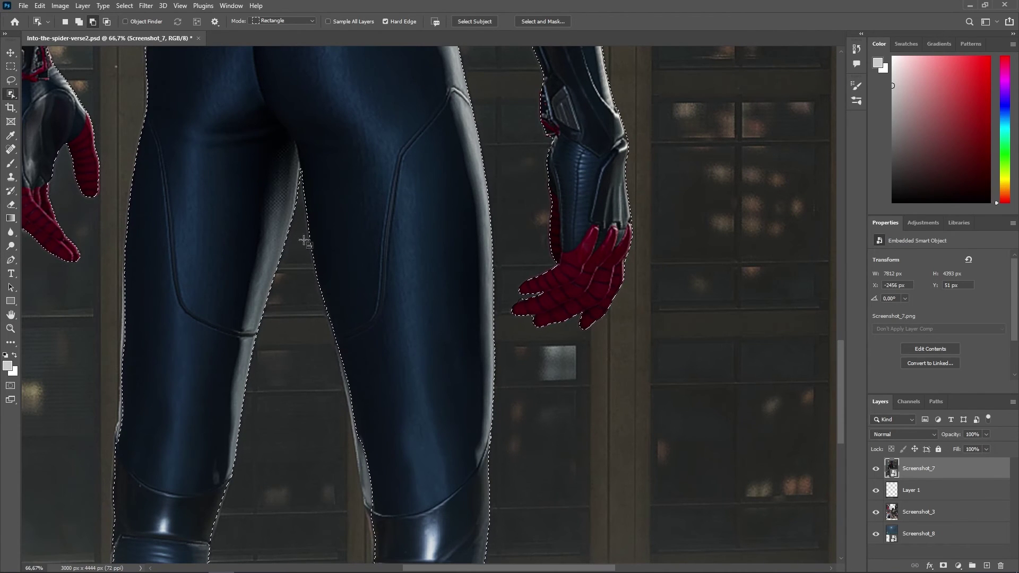
{"action": "scroll", "coordinate": [519, 530], "scroll_direction": "up", "scroll_amount": 1}
{"action": "scroll", "coordinate": [519, 531], "scroll_direction": "up", "scroll_amount": 6}
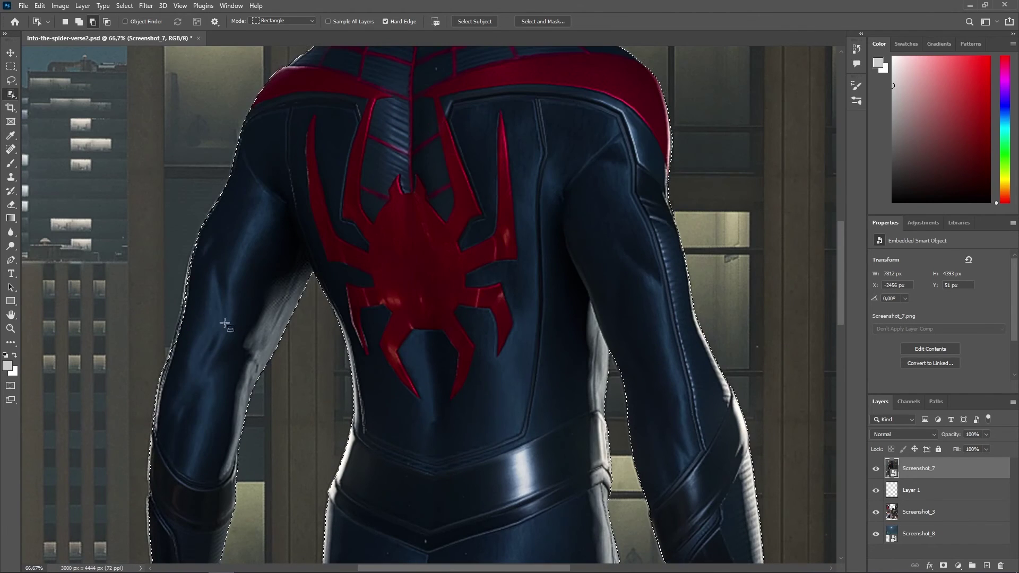
{"action": "left_click_drag", "start_coordinate": [225, 355], "coordinate": [229, 360]}
{"action": "scroll", "coordinate": [235, 373], "scroll_direction": "down", "scroll_amount": 2}
{"action": "scroll", "coordinate": [212, 366], "scroll_direction": "down", "scroll_amount": 5}
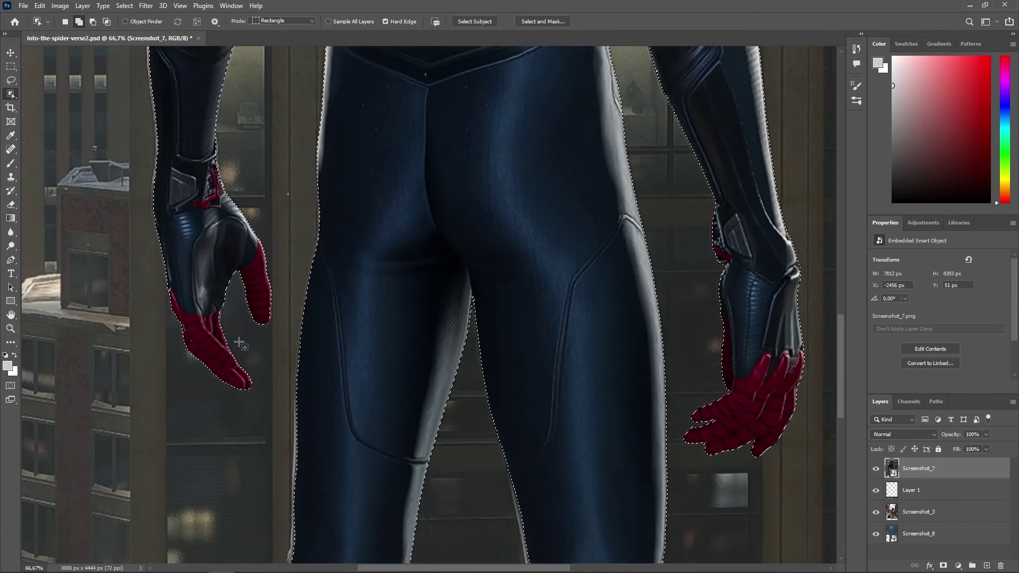
{"action": "scroll", "coordinate": [179, 353], "scroll_direction": "down", "scroll_amount": 2}
{"action": "scroll", "coordinate": [275, 293], "scroll_direction": "down", "scroll_amount": 2}
{"action": "left_click_drag", "start_coordinate": [596, 425], "coordinate": [484, 125]}
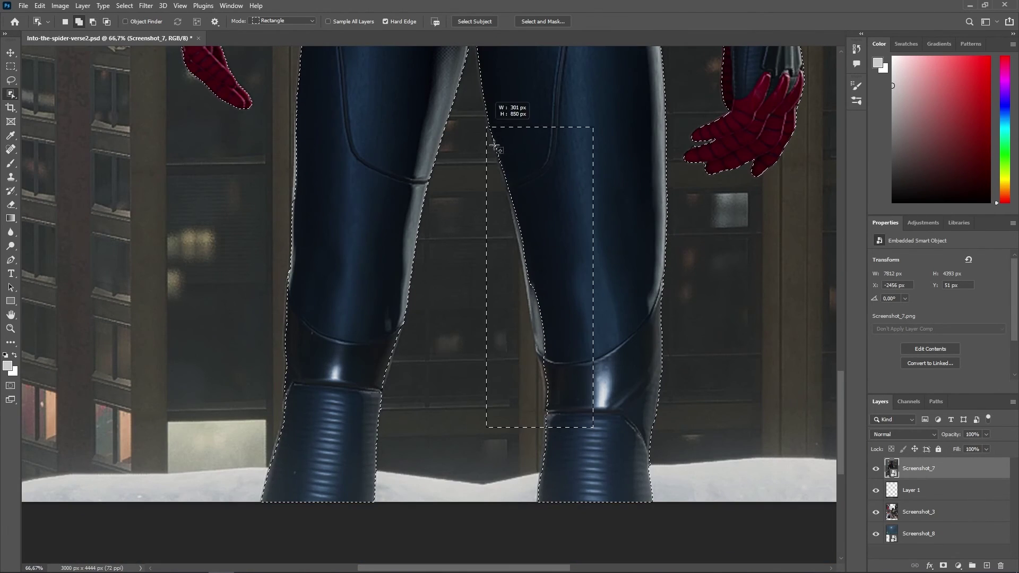
{"action": "key", "text": "ctrl+j"}
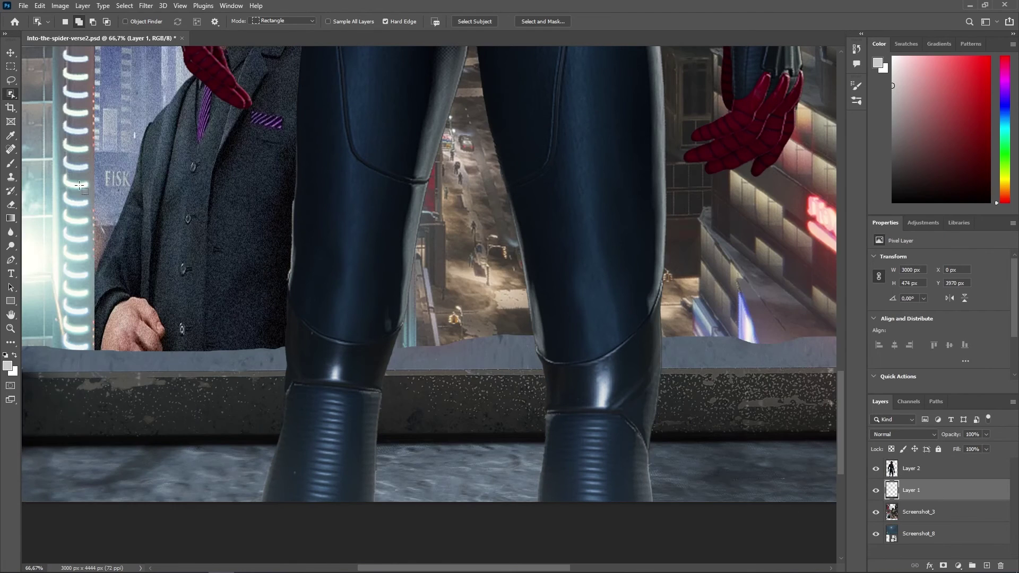
- Shift the cut-out Miles right toward centre and move the city background behind him
{"action": "key", "text": "z"}
{"action": "left_click", "coordinate": [114, 102], "text": "alt"}
{"action": "key", "text": "v"}
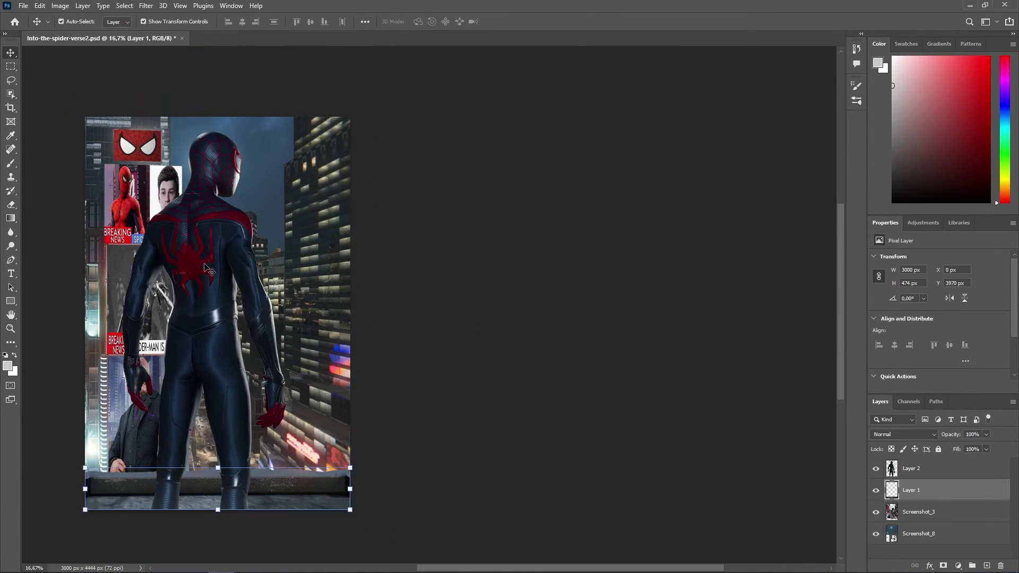
{"action": "left_click_drag", "start_coordinate": [191, 274], "coordinate": [205, 274]}
{"action": "left_click_drag", "start_coordinate": [173, 195], "coordinate": [186, 138]}
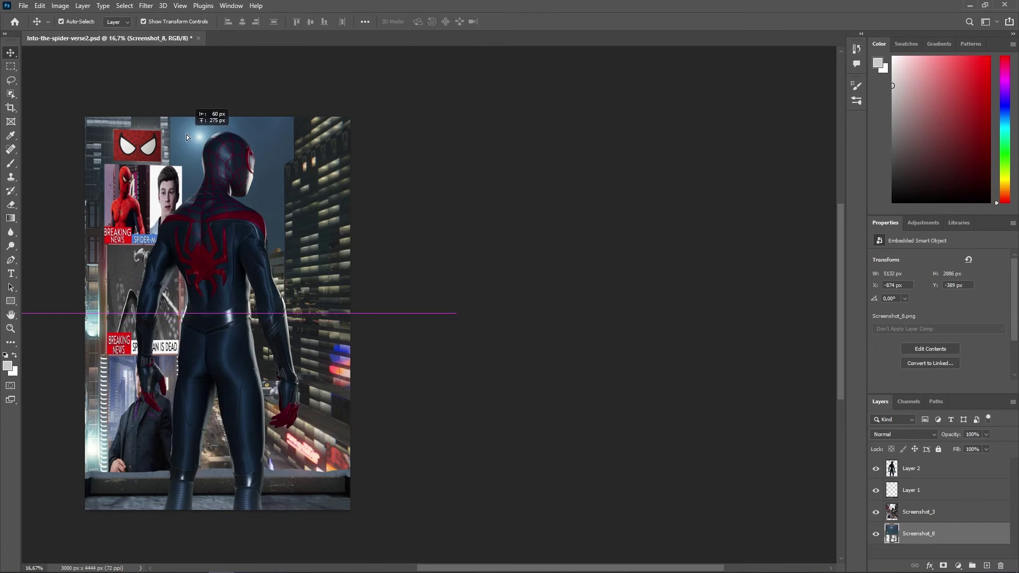
{"action": "left_click", "coordinate": [231, 373]}
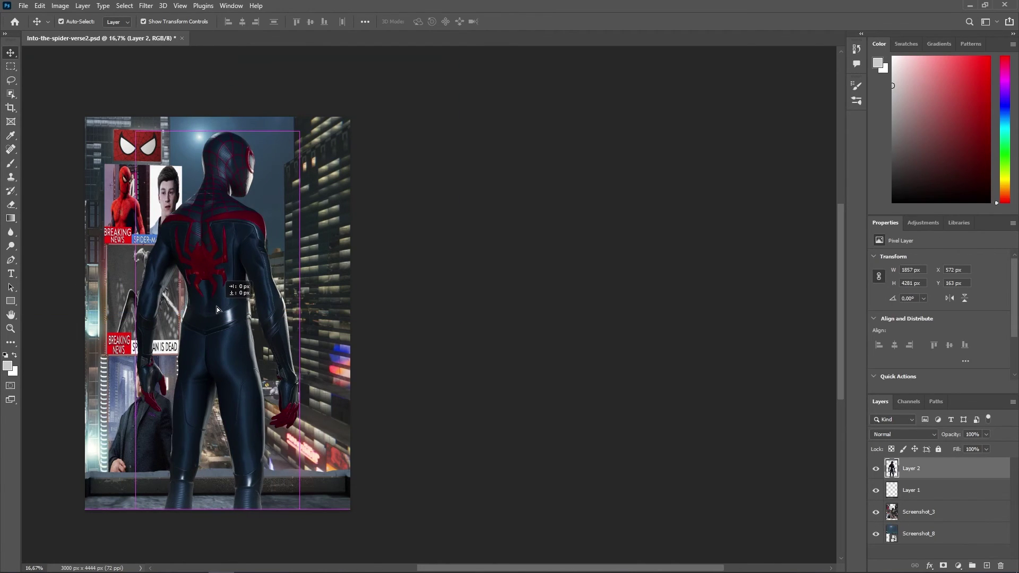
{"action": "mouse_move", "coordinate": [217, 309]}
{"action": "left_mouse_down"}
{"action": "mouse_move", "coordinate": [227, 311]}
{"action": "mouse_move", "coordinate": [214, 310]}
{"action": "left_mouse_up"}
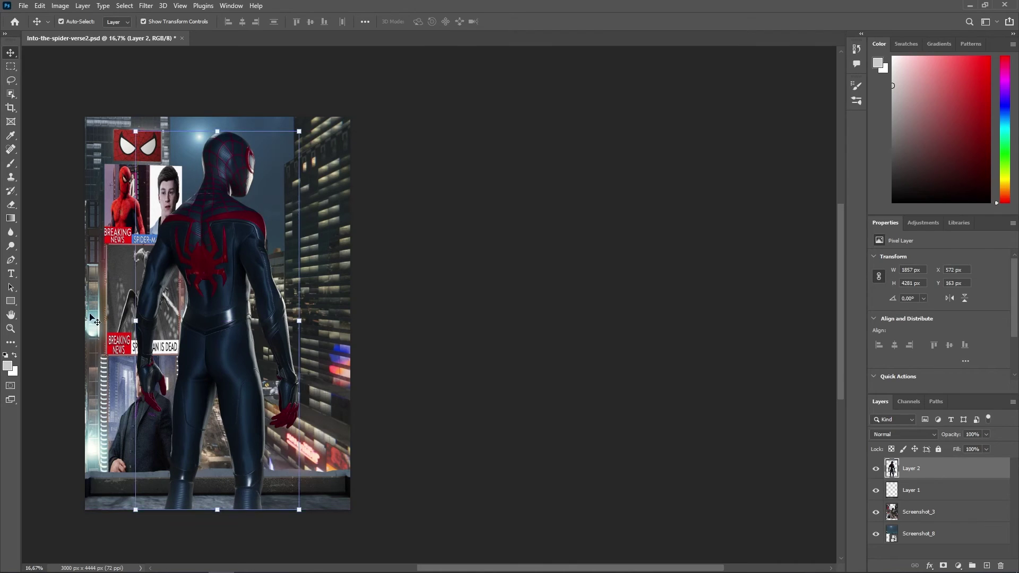
{"action": "left_click", "coordinate": [57, 303]}
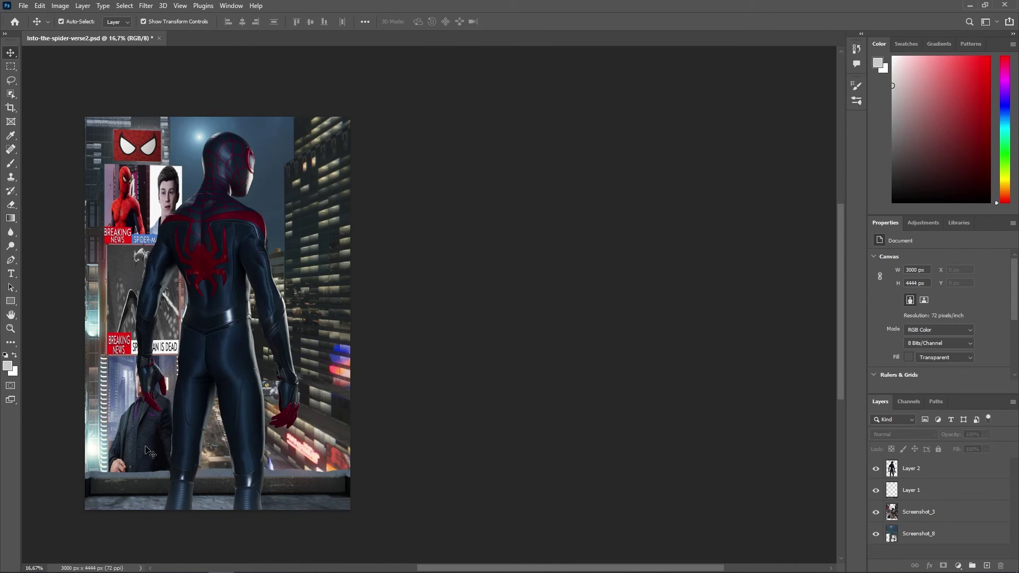
- Fit the snow image over the whole poster and change its blend mode
{"action": "left_click_drag", "start_coordinate": [144, 562], "coordinate": [555, 322]}
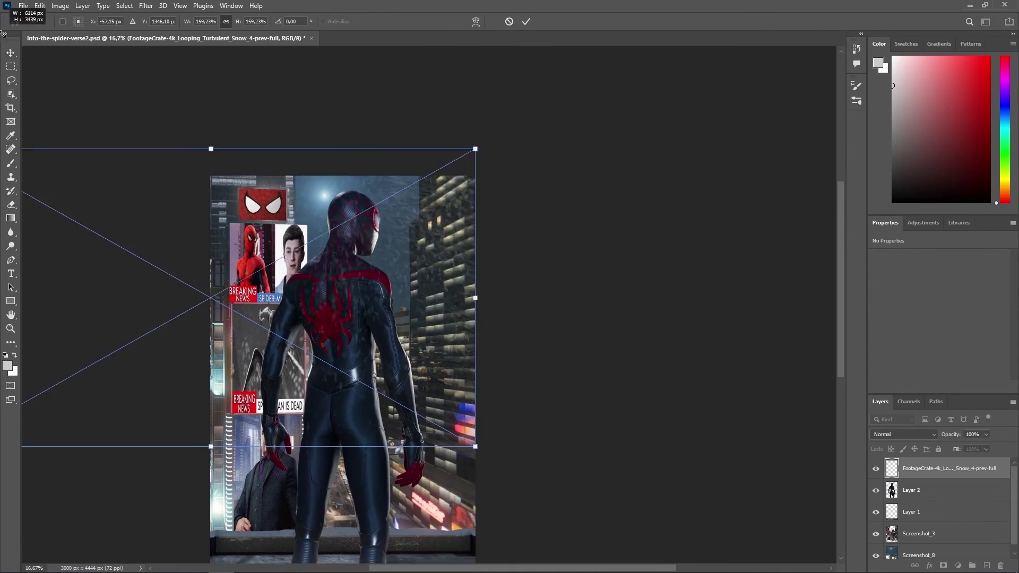
{"action": "key", "text": "Return"}
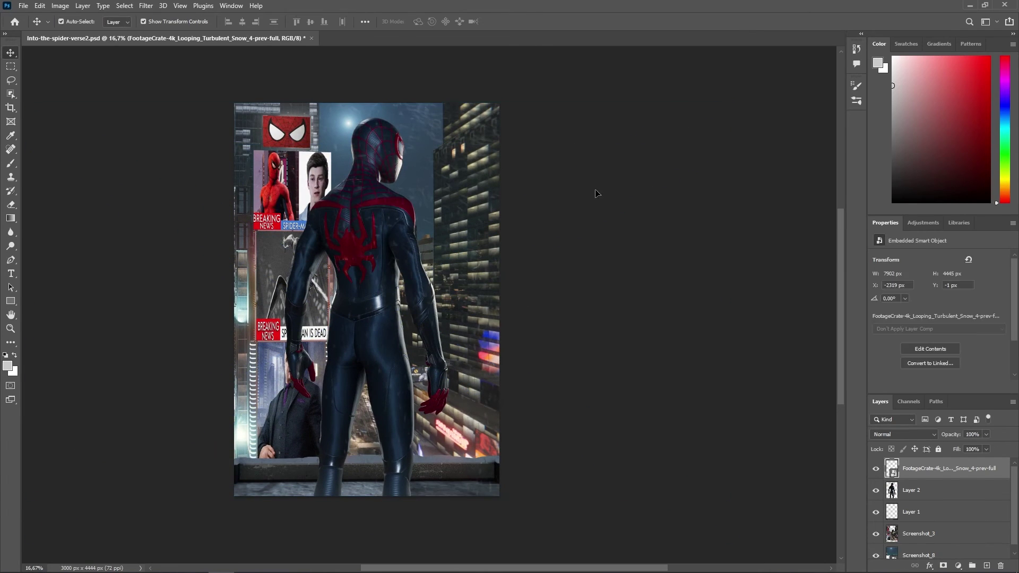
{"action": "left_click", "coordinate": [905, 434]}
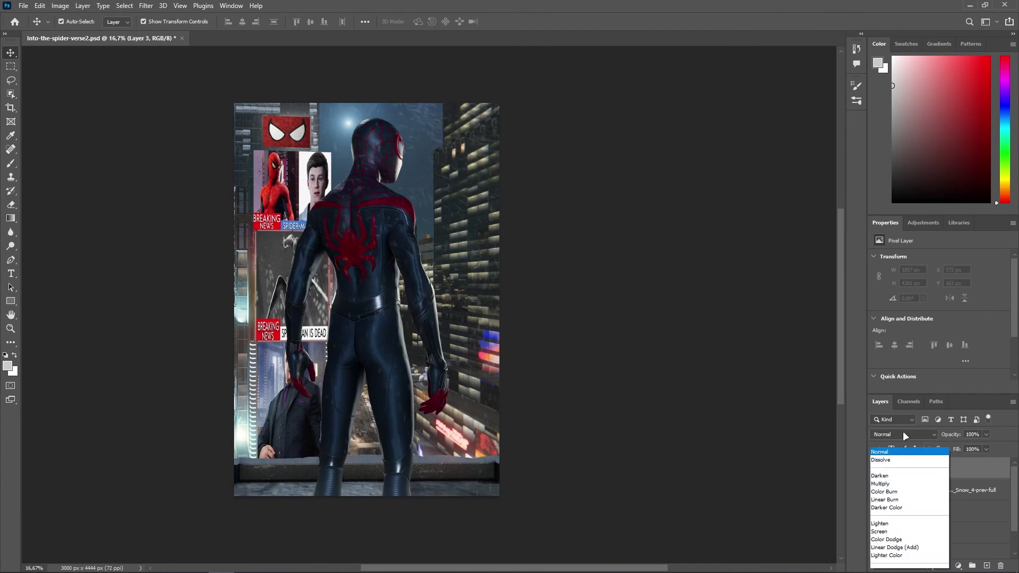
{"action": "key", "text": "b"}
{"action": "left_click", "coordinate": [48, 22]}
{"action": "key", "text": "Escape"}
- Pick a blue paint colour and fill the new overlay layer with it
{"action": "left_click", "coordinate": [8, 366]}
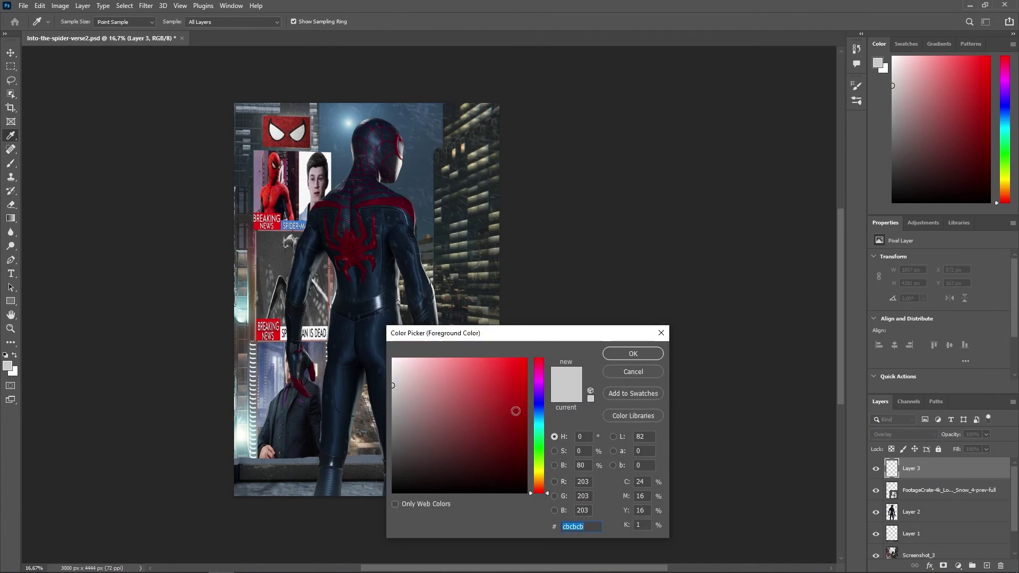
{"action": "left_click_drag", "start_coordinate": [477, 381], "coordinate": [495, 369]}
{"action": "left_click", "coordinate": [537, 412]}
{"action": "key", "text": "Return"}
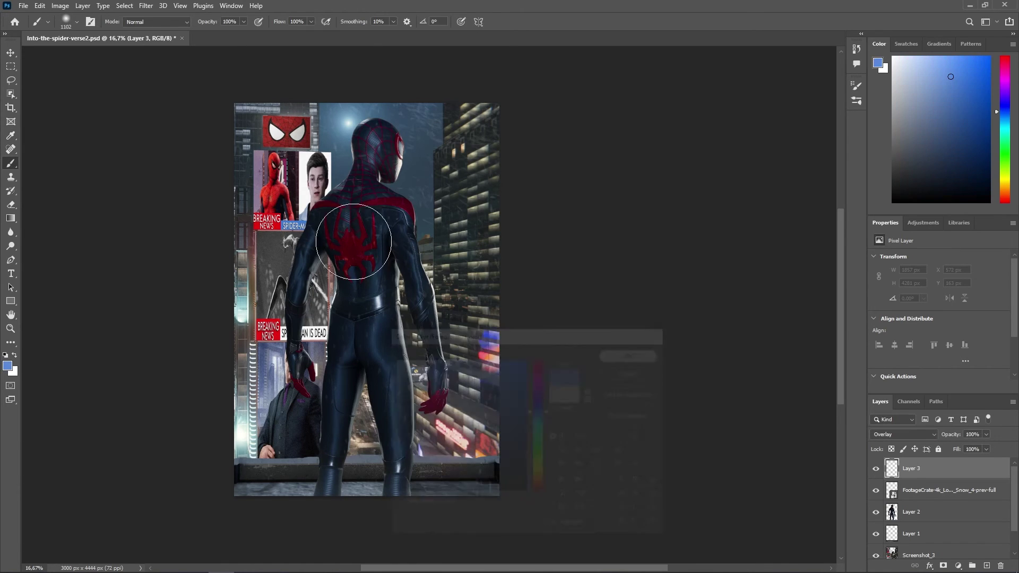
{"action": "left_click", "coordinate": [66, 21]}
{"action": "key", "text": "Escape"}
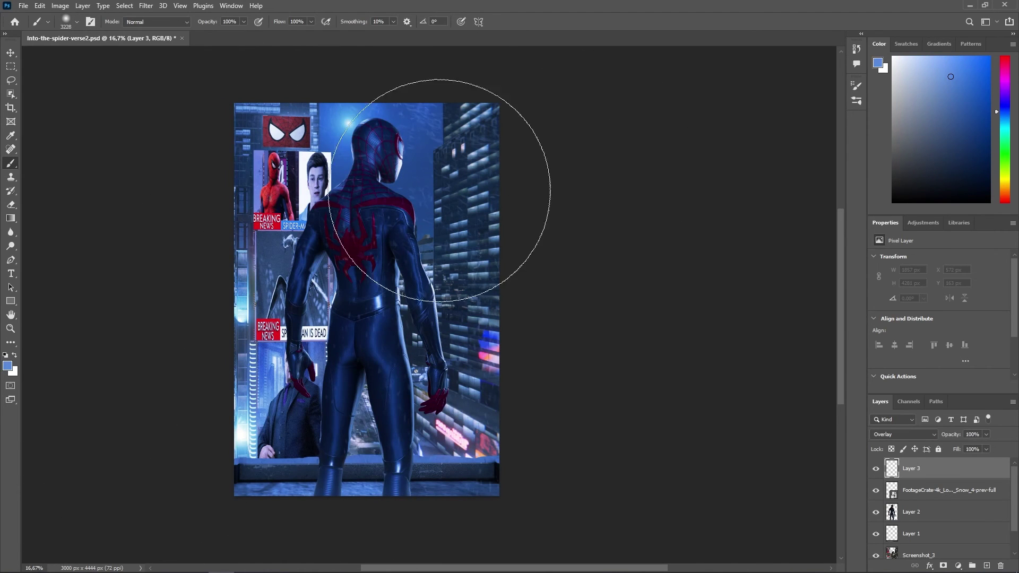
- Shift the overlay's hue toward cyan (Hue 195) in Hue/Saturation, then hide the layer
{"action": "key", "text": "ctrl+u"}
{"action": "left_click_drag", "start_coordinate": [769, 154], "coordinate": [753, 156]}
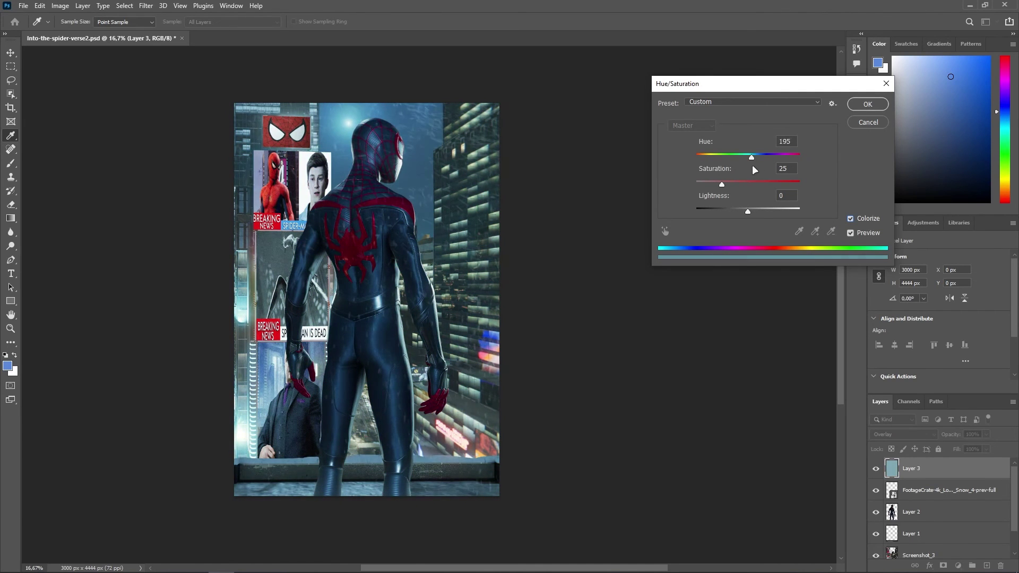
{"action": "left_click", "coordinate": [852, 126]}
{"action": "left_click", "coordinate": [933, 512]}
- Duplicate the Miles figure layer to make copies for the colour split
{"action": "left_click", "coordinate": [875, 468]}
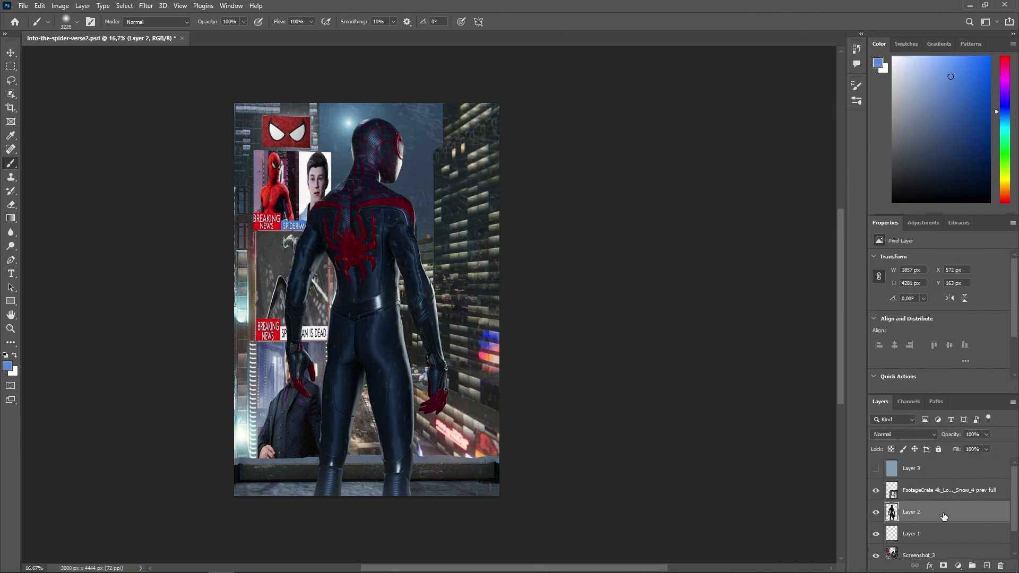
{"action": "key", "text": "ctrl+j"}
{"action": "key", "text": "v"}
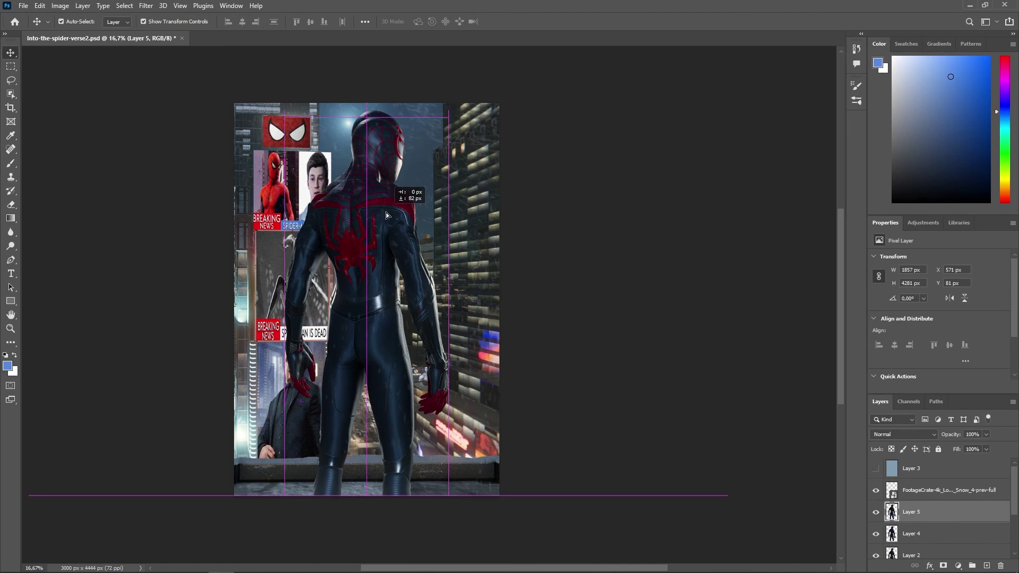
{"action": "left_click", "coordinate": [911, 533]}
{"action": "left_click_drag", "start_coordinate": [341, 187], "coordinate": [343, 189]}
{"action": "left_click", "coordinate": [659, 455]}
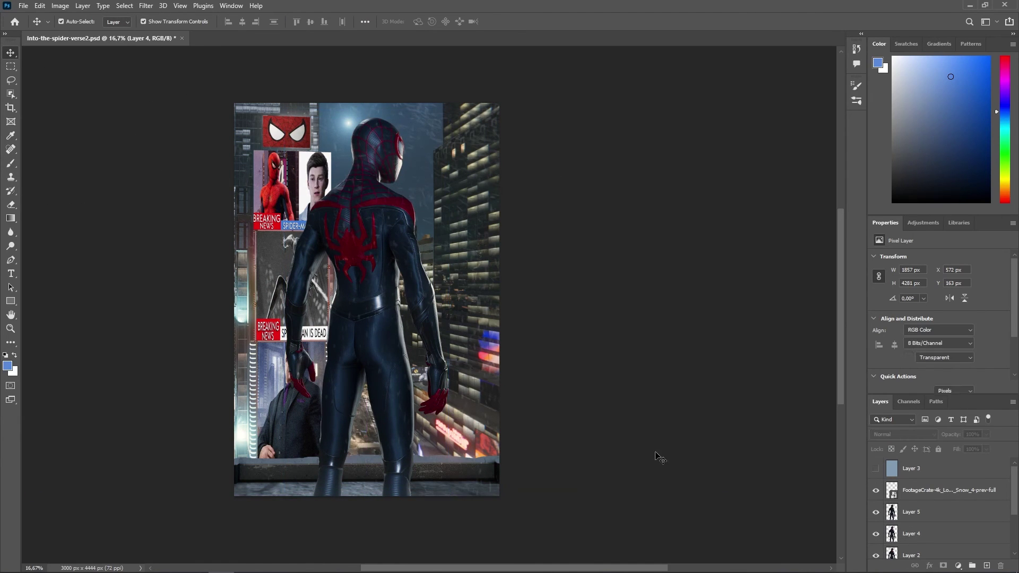
- Limit a copy's colour channels in Blending Options and offset it sideways for a red-cyan fringe
{"action": "right_click", "coordinate": [916, 517]}
{"action": "left_click", "coordinate": [896, 70]}
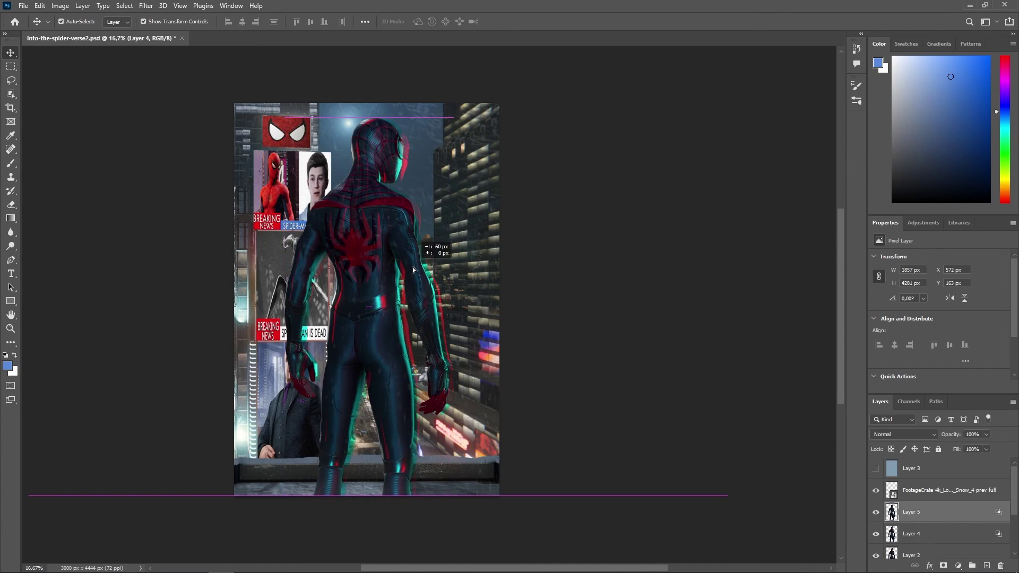
{"action": "mouse_move", "coordinate": [413, 267]}
{"action": "left_mouse_down"}
{"action": "mouse_move", "coordinate": [387, 272]}
{"action": "mouse_move", "coordinate": [401, 283]}
{"action": "mouse_move", "coordinate": [379, 276]}
{"action": "mouse_move", "coordinate": [365, 286]}
{"action": "left_mouse_up"}
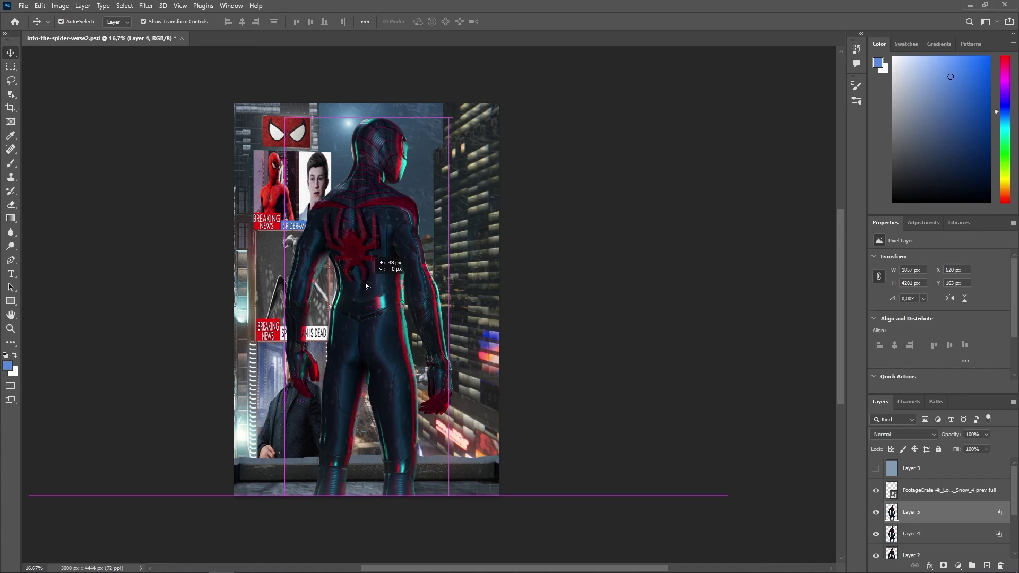
{"action": "left_click", "coordinate": [583, 279]}
{"action": "left_click", "coordinate": [369, 146]}
{"action": "left_click", "coordinate": [369, 146]}
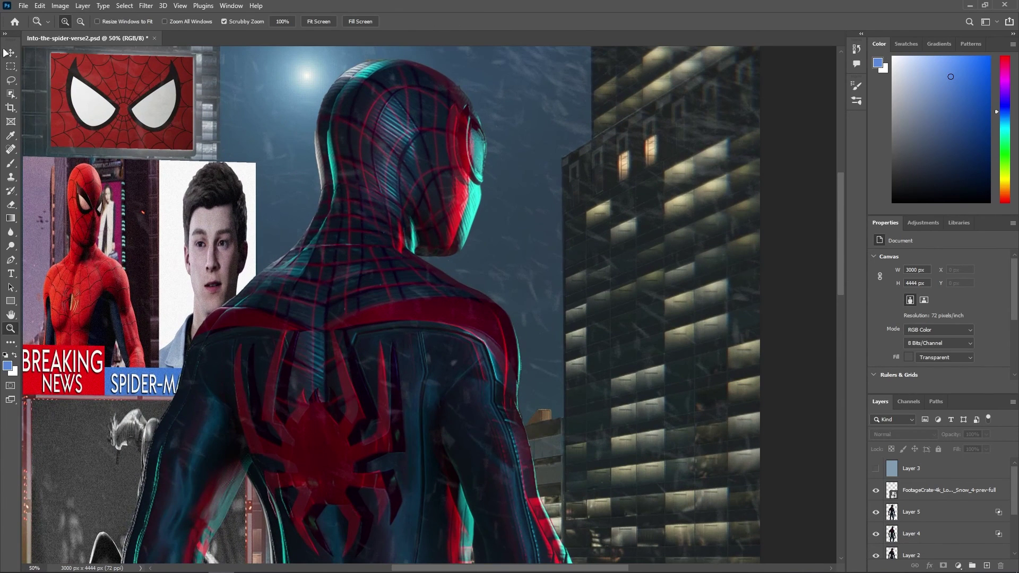
- Nudge the two figure copies to narrow the red-cyan split and show the blue tint layer
{"action": "key", "text": "v"}
{"action": "left_click_drag", "start_coordinate": [457, 179], "coordinate": [461, 179]}
{"action": "key", "text": "ctrl+comma"}
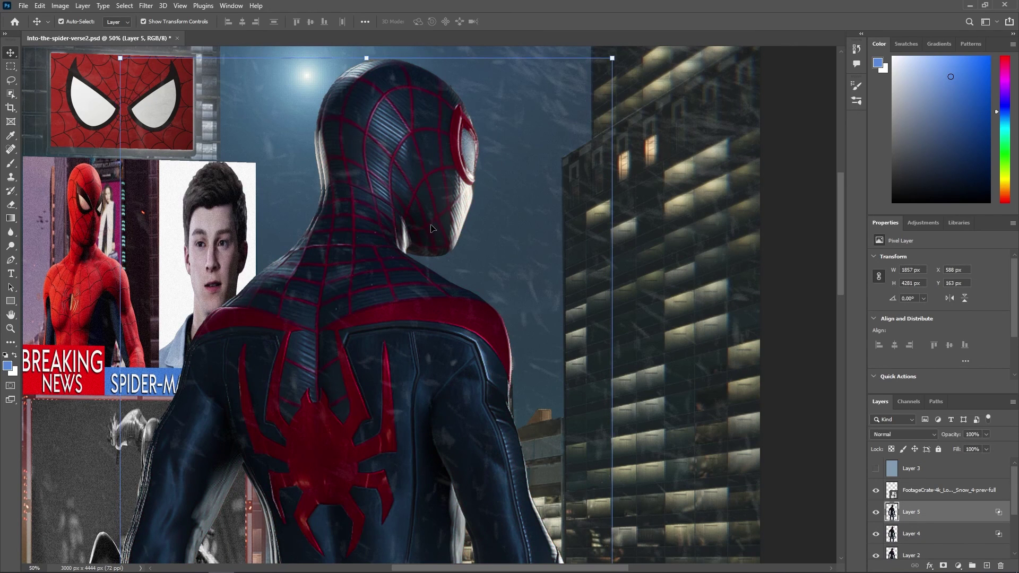
{"action": "left_click_drag", "start_coordinate": [439, 223], "coordinate": [435, 224]}
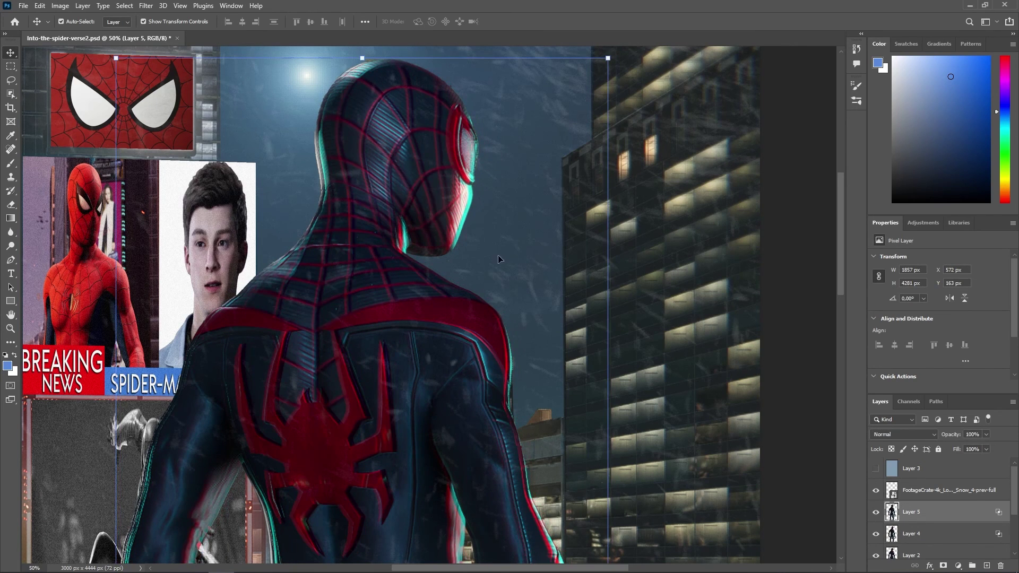
{"action": "left_click", "coordinate": [11, 328]}
- Place the Spider-Verse logo along the bottom of the poster
{"action": "key", "text": "ctrl+minus"}
{"action": "key", "text": "ctrl+minus"}
{"action": "left_click", "coordinate": [876, 468]}
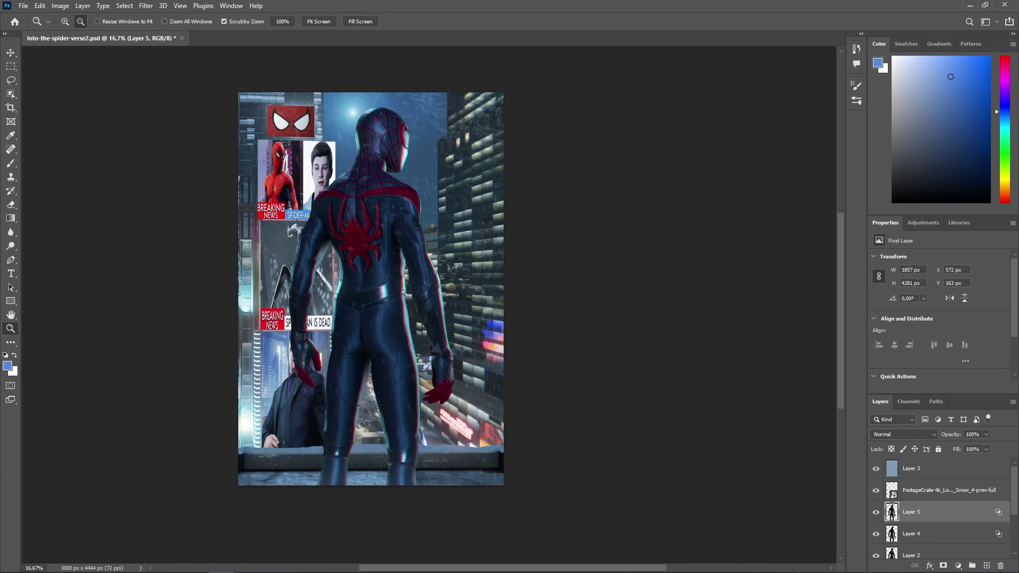
{"action": "left_click_drag", "start_coordinate": [469, 335], "coordinate": [374, 455]}
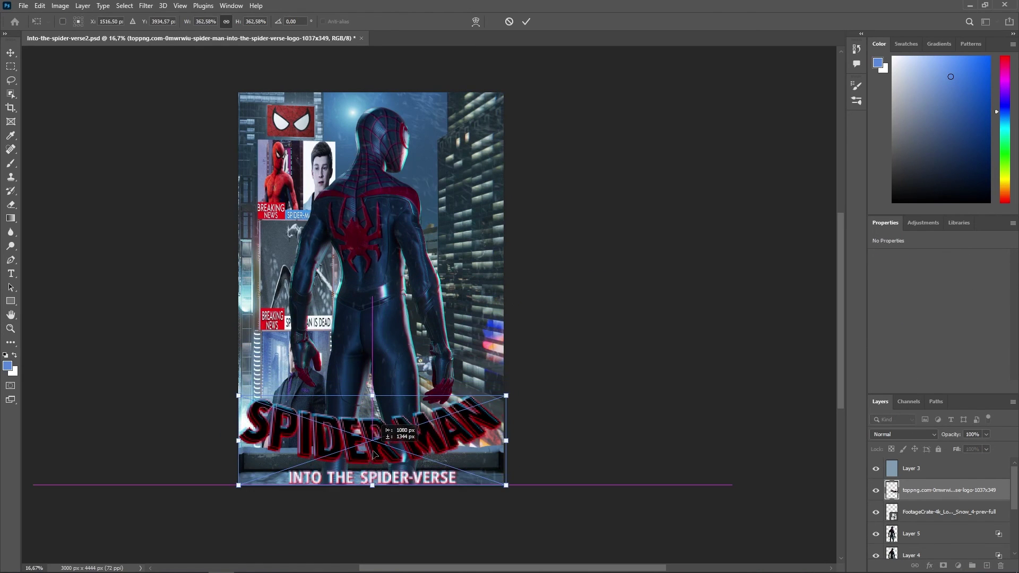
{"action": "left_click", "coordinate": [525, 22]}
{"action": "left_click", "coordinate": [581, 215], "text": "alt"}
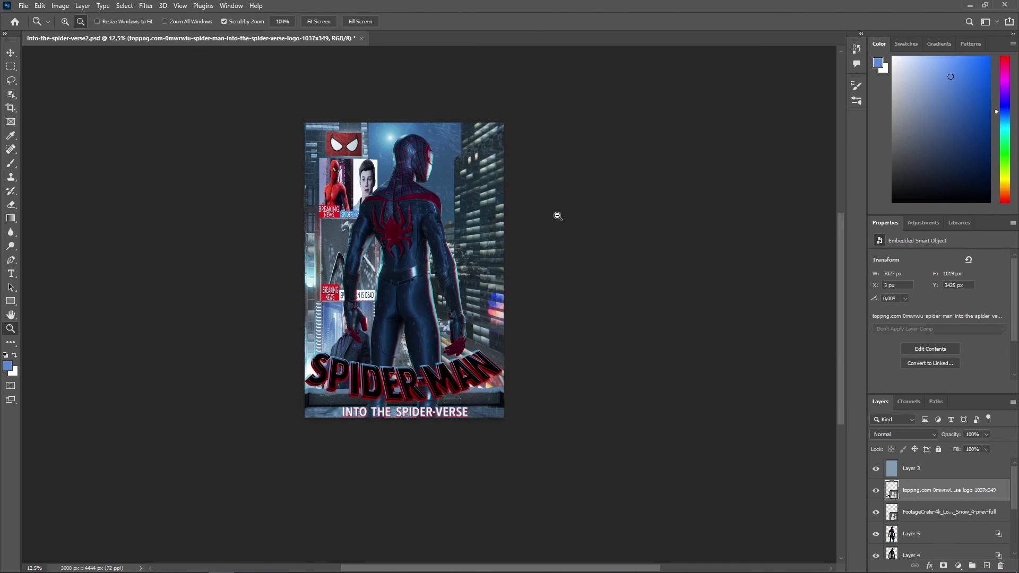